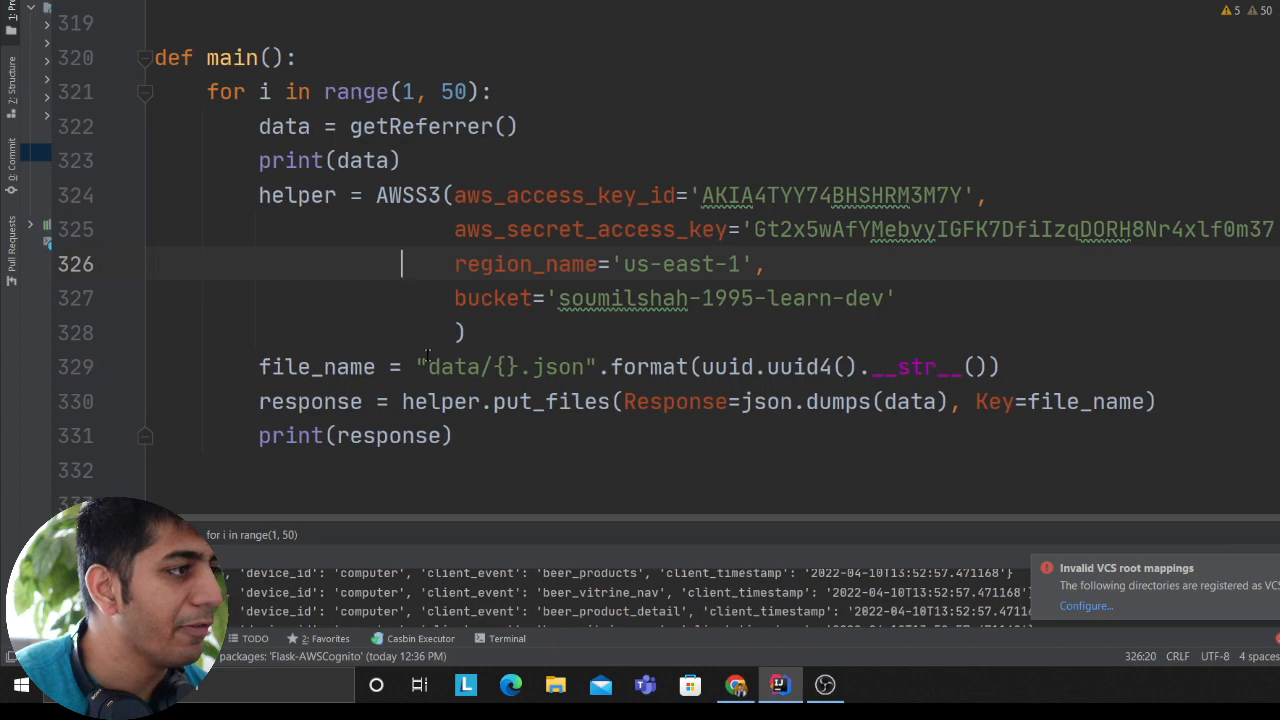
Step: Set the upper limit of the for loop's range in main() to 60
{"action": "scroll", "coordinate": [444, 335], "scroll_direction": "down", "scroll_amount": 1}
{"action": "scroll", "coordinate": [537, 346], "scroll_direction": "down", "scroll_amount": 2}
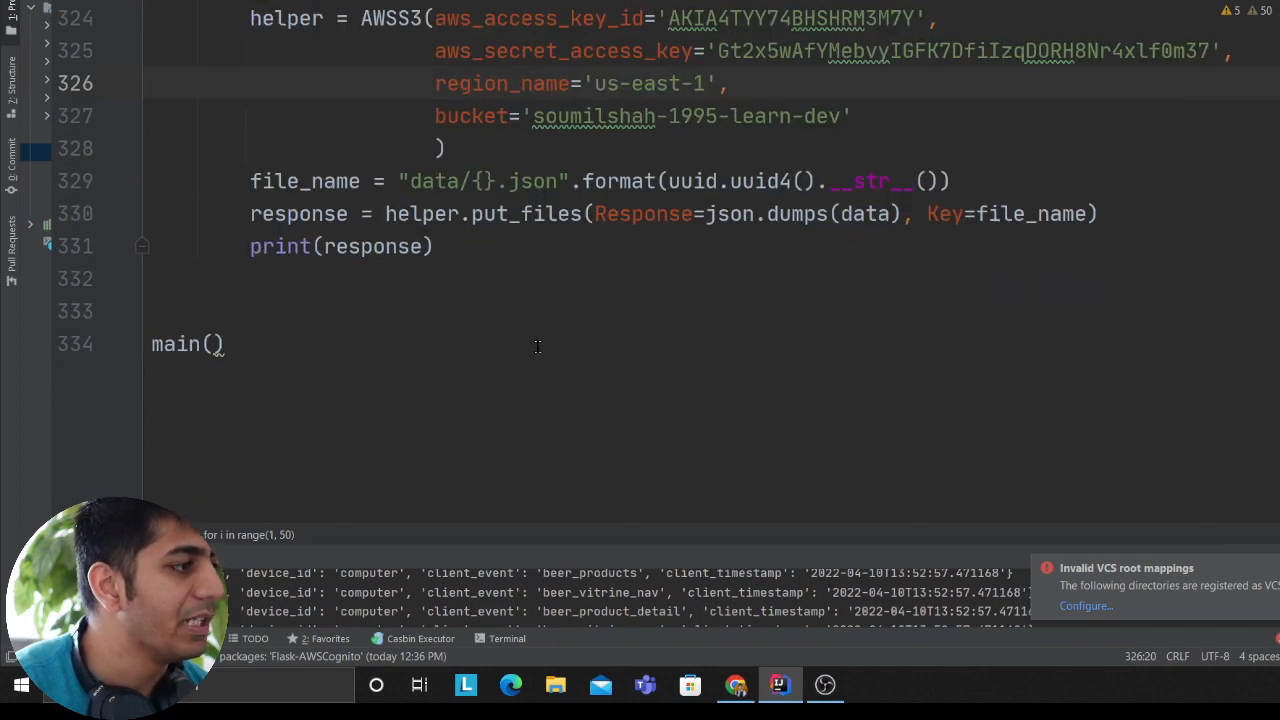
{"action": "double_click", "coordinate": [455, 182]}
{"action": "left_click_drag", "start_coordinate": [495, 557], "coordinate": [495, 370]}
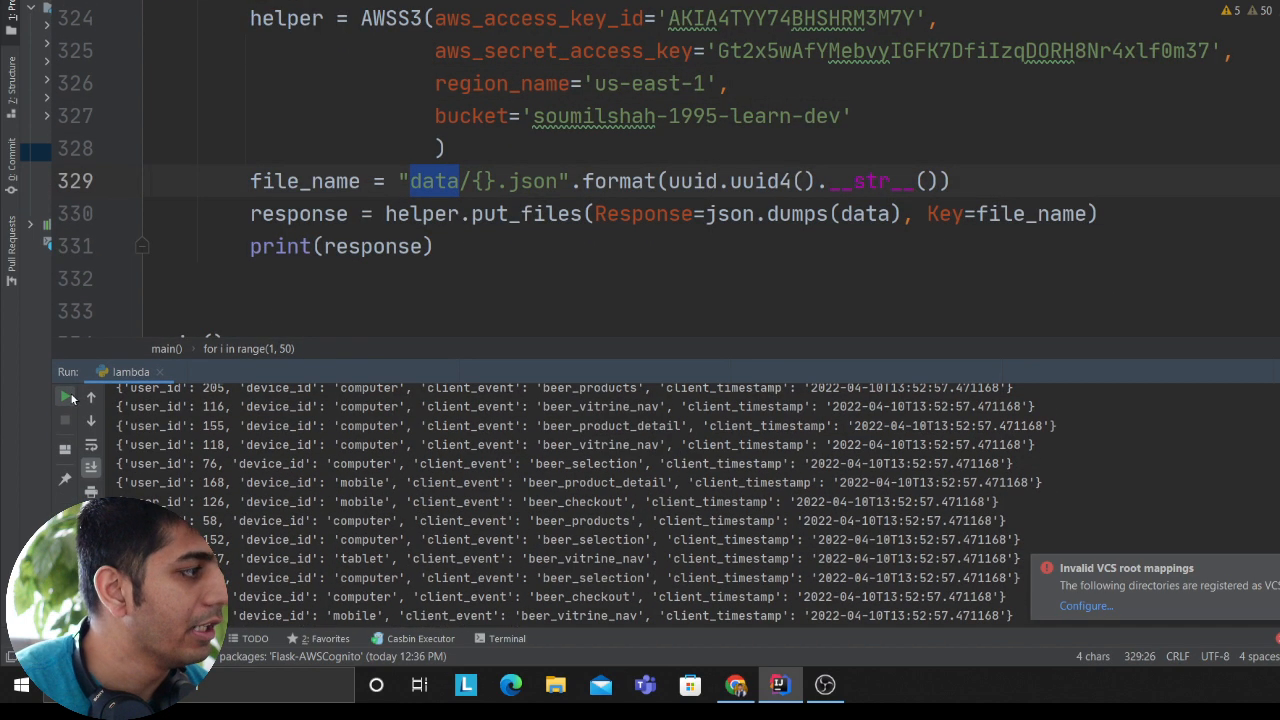
{"action": "scroll", "coordinate": [367, 225], "scroll_direction": "up", "scroll_amount": 2}
{"action": "double_click", "coordinate": [430, 116]}
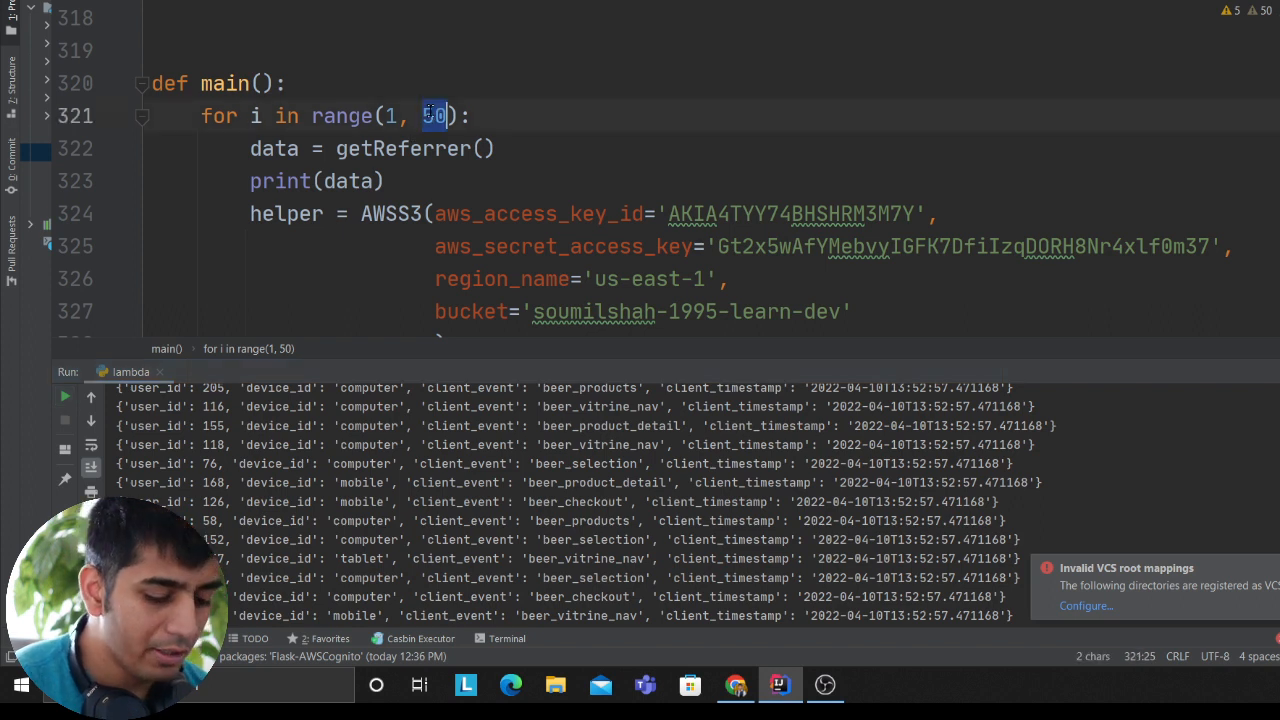
{"action": "type", "text": "60"}
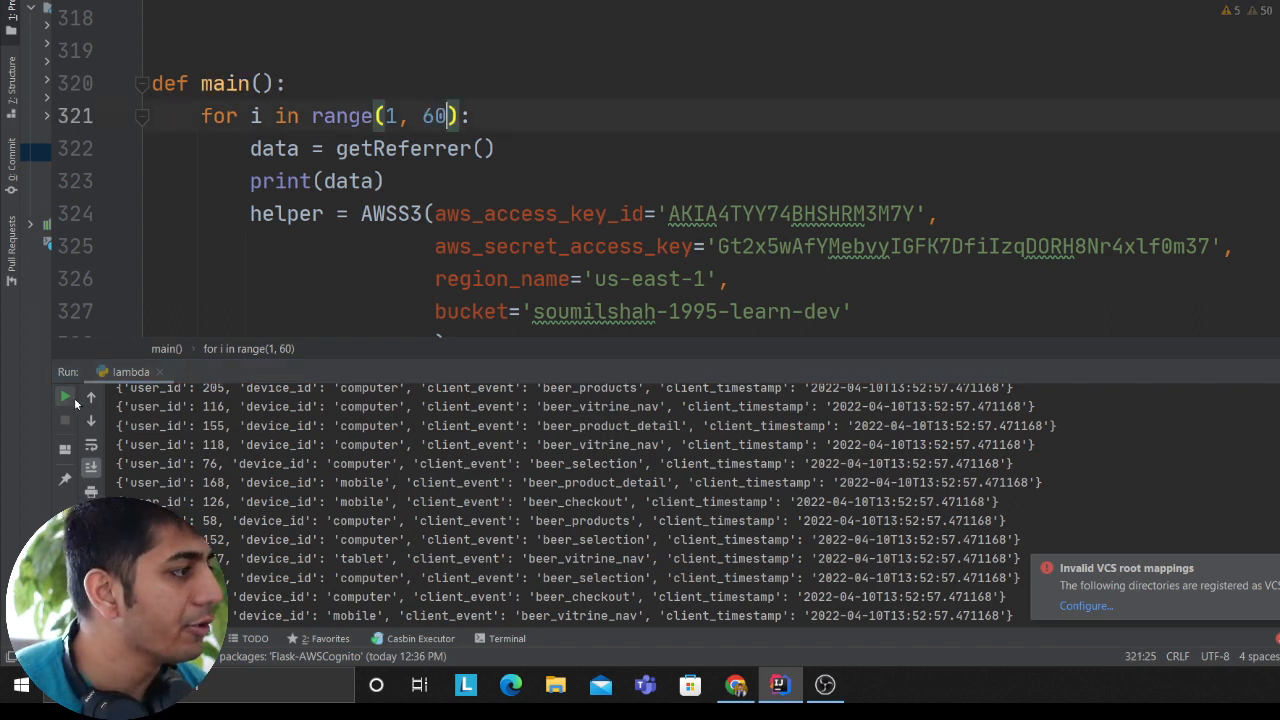
Step: Rerun the lambda script to upload generated JSON records to the S3 bucket, and watch its output
{"action": "left_click", "coordinate": [74, 399]}
{"action": "left_click_drag", "start_coordinate": [281, 362], "coordinate": [281, 334]}
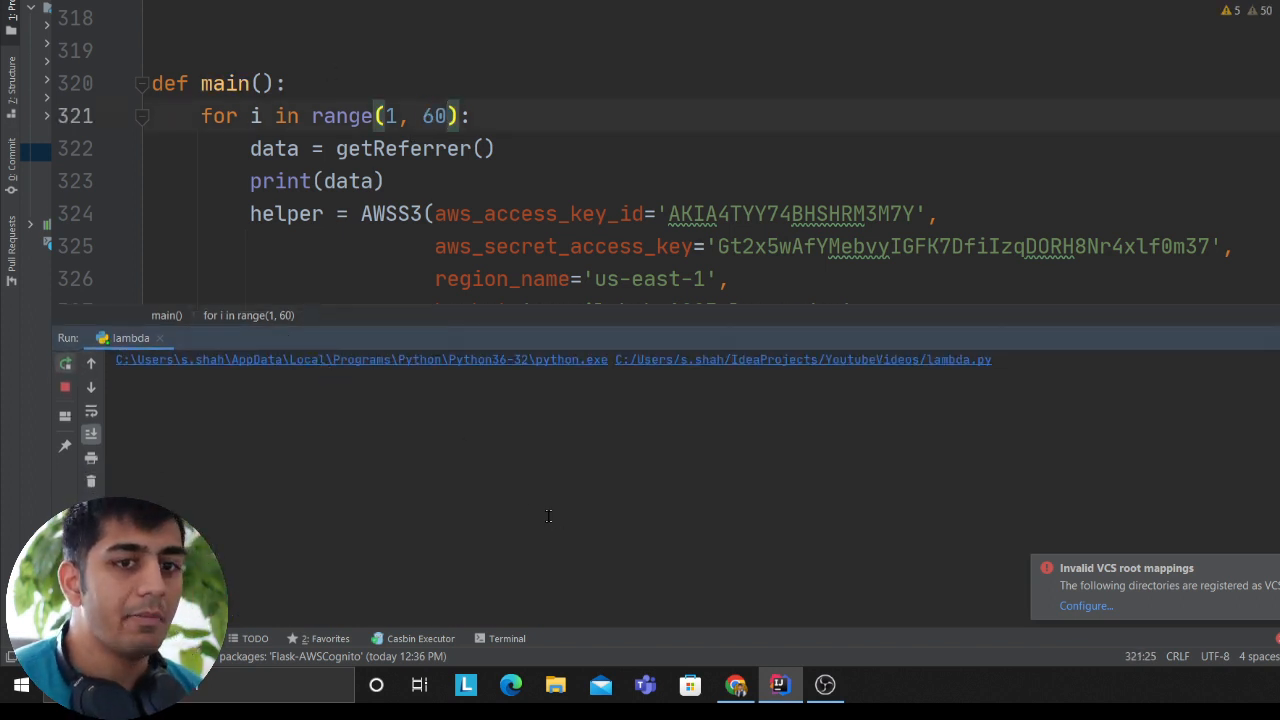
{"action": "scroll", "coordinate": [630, 139], "scroll_direction": "down", "scroll_amount": 2}
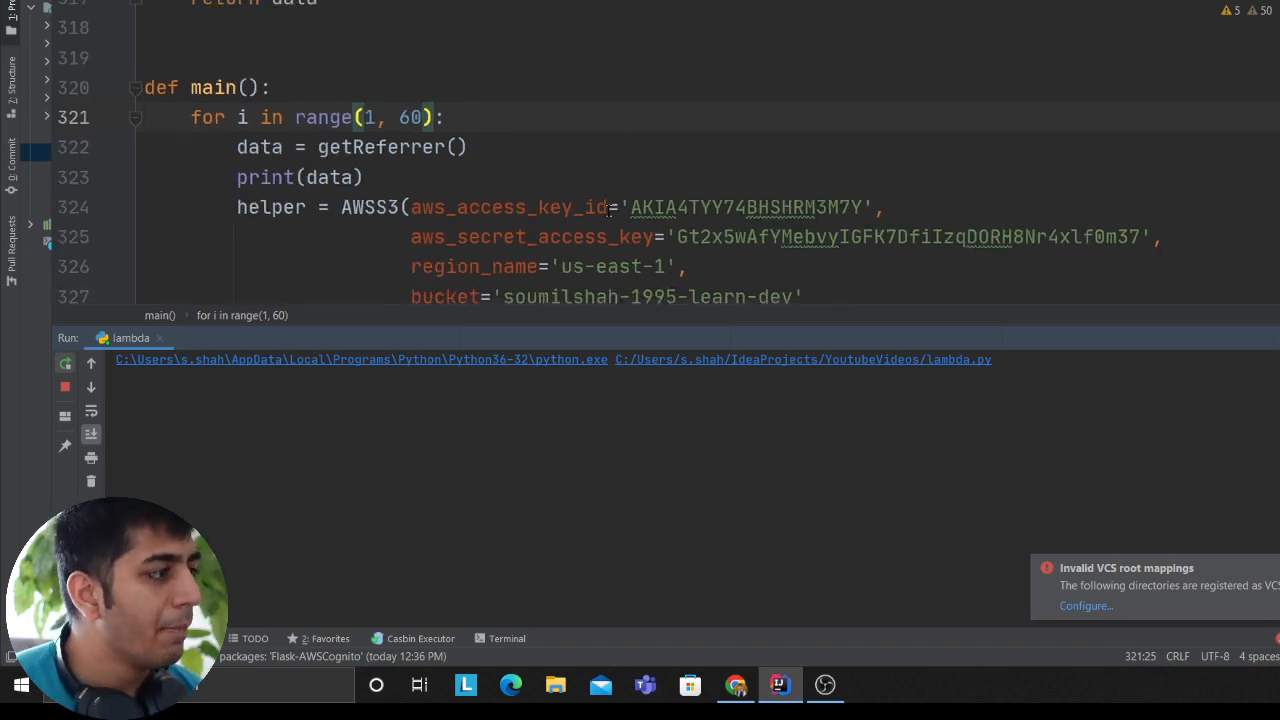
{"action": "scroll", "coordinate": [560, 188], "scroll_direction": "down", "scroll_amount": 2}
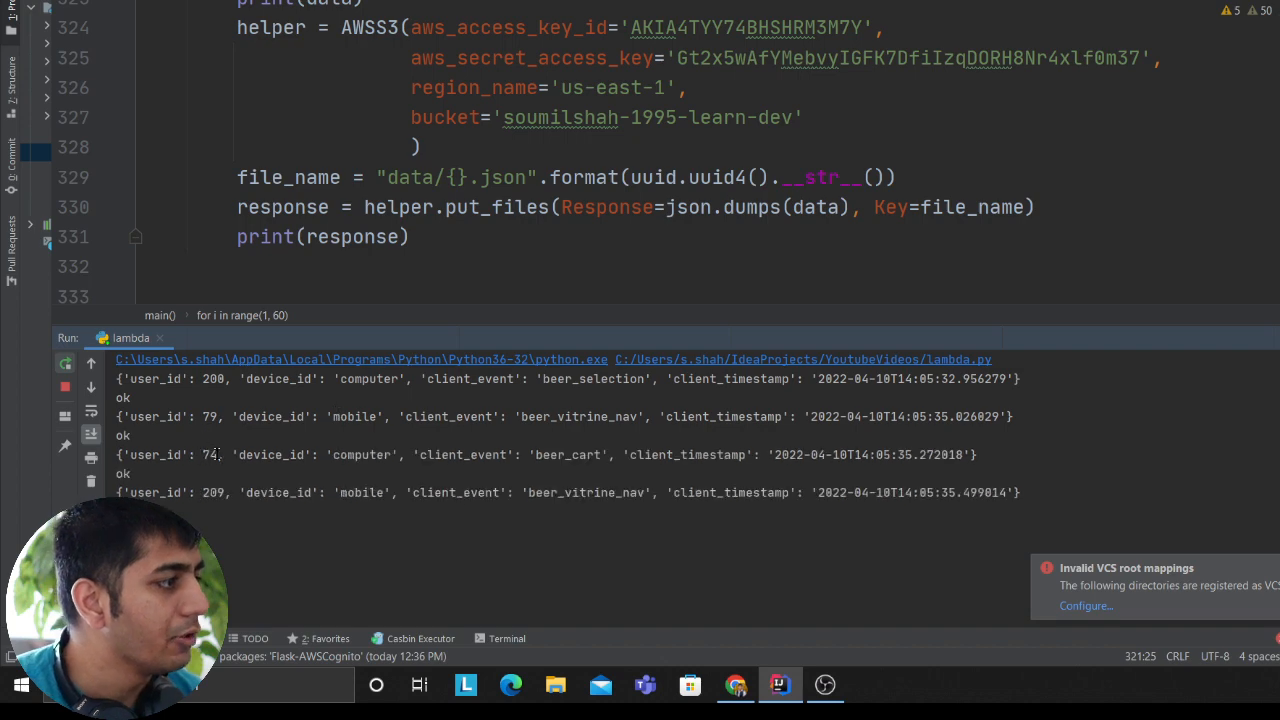
Step: Switch to the S3 console in the browser, refresh the bucket, and check the uploaded objects in its data folder
{"action": "key", "text": "alt+Tab"}
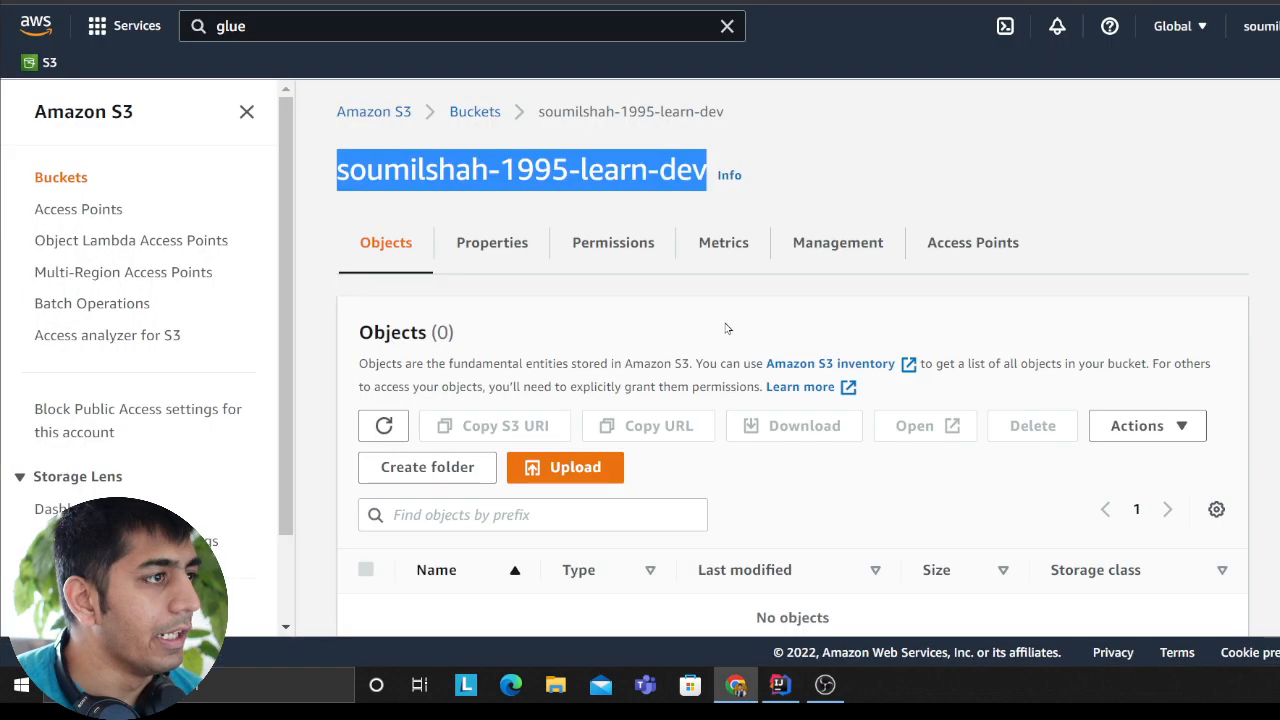
{"action": "left_click", "coordinate": [384, 421]}
{"action": "scroll", "coordinate": [450, 583], "scroll_direction": "down", "scroll_amount": 1}
{"action": "left_click", "coordinate": [452, 580]}
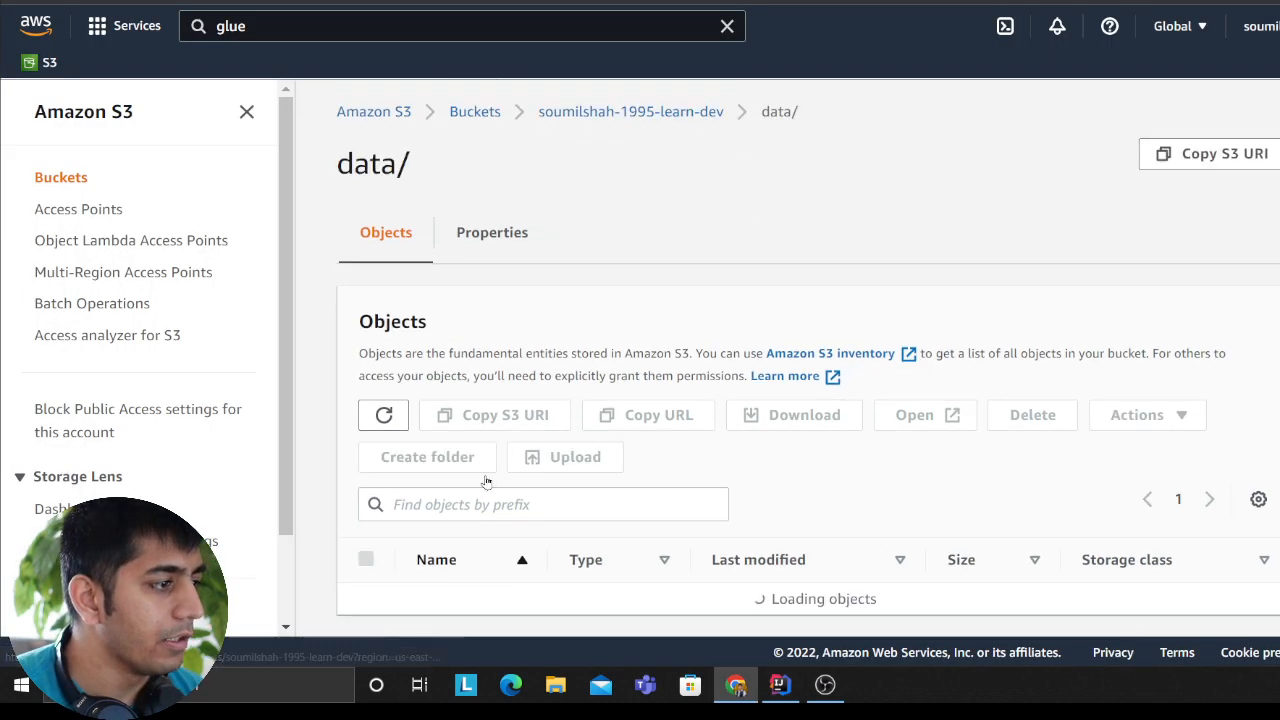
{"action": "scroll", "coordinate": [405, 265], "scroll_direction": "down", "scroll_amount": 1}
{"action": "left_click", "coordinate": [384, 208]}
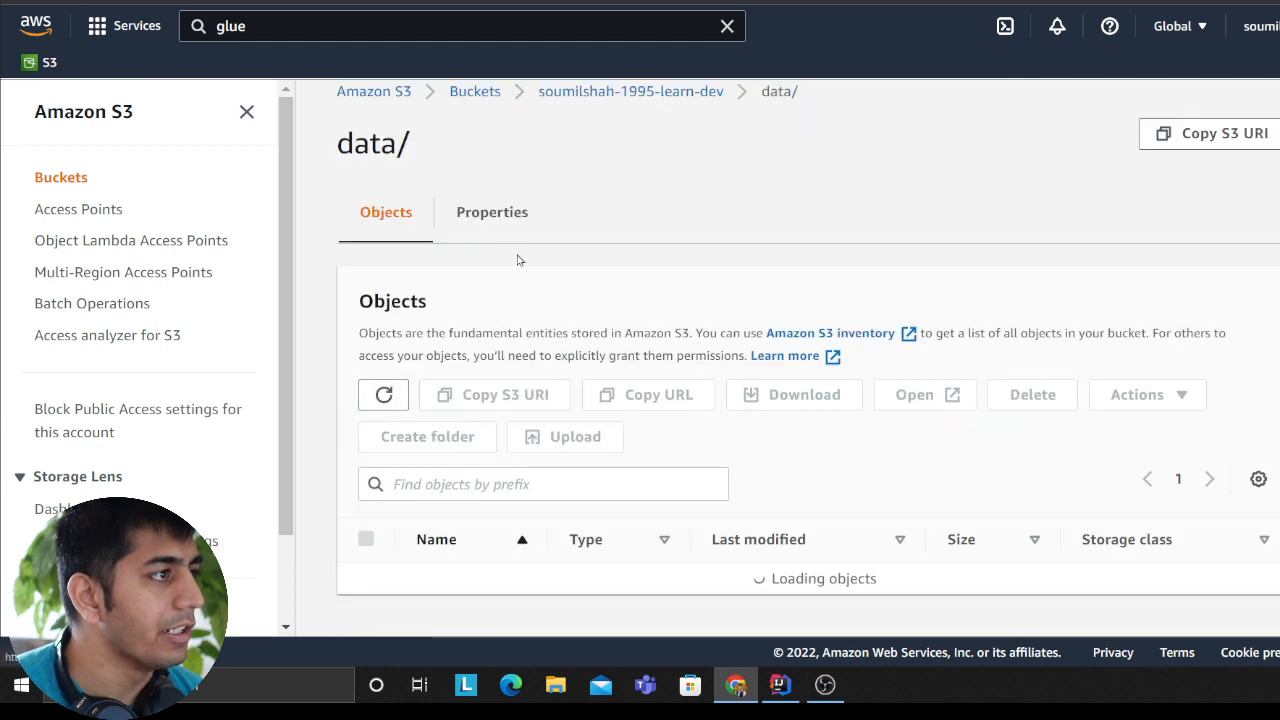
{"action": "left_click", "coordinate": [380, 397]}
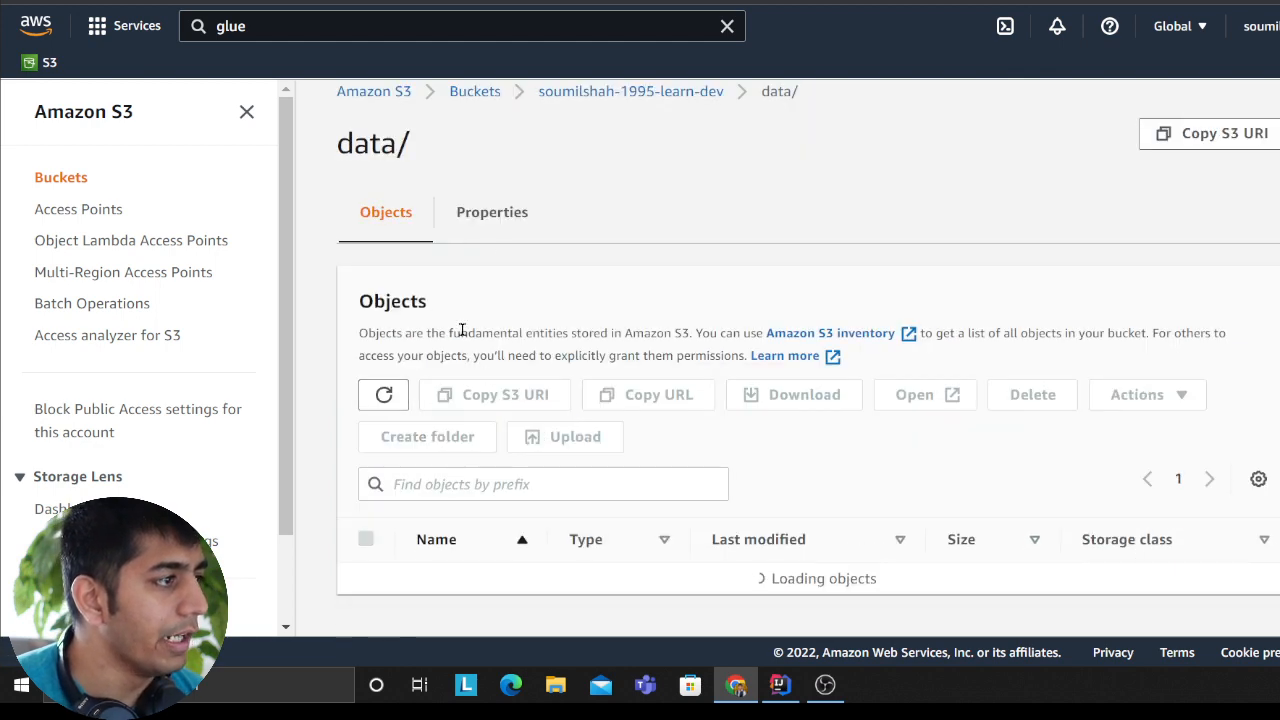
{"action": "left_click", "coordinate": [384, 395]}
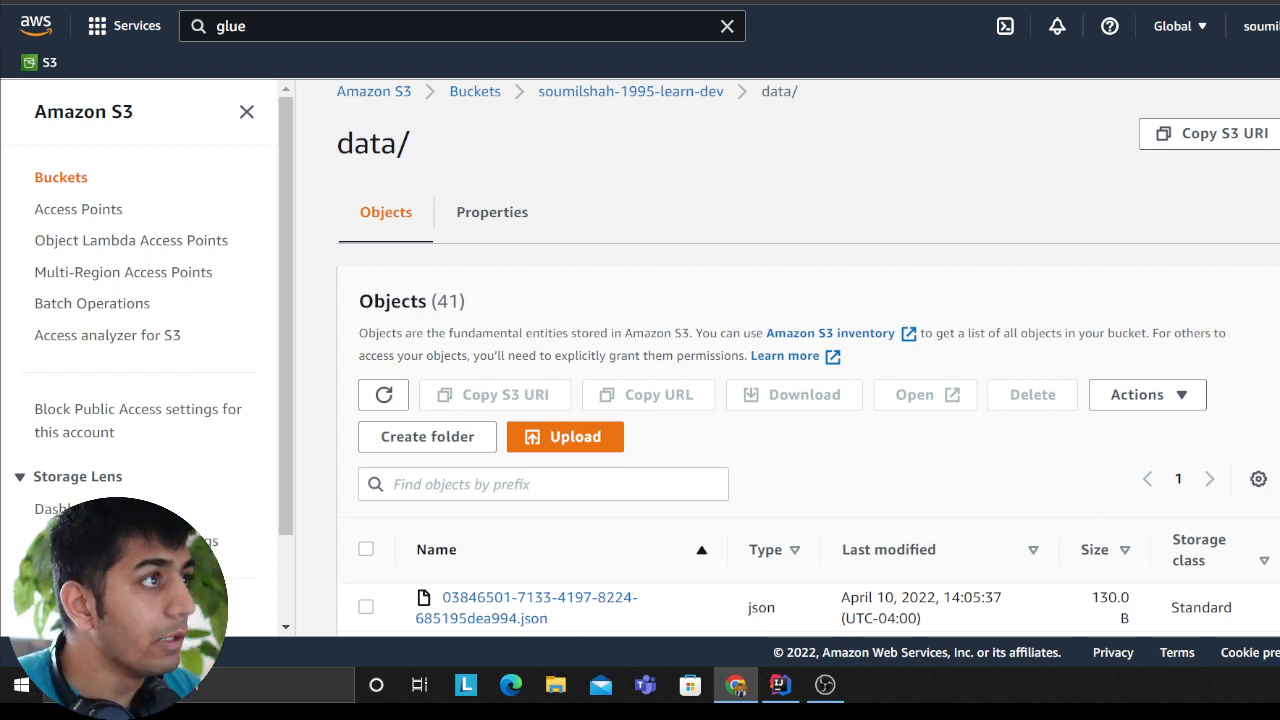
Step: Switch to the AWS Glue crawlers page and start a new crawler named data-crwl
{"action": "left_click", "coordinate": [552, 2]}
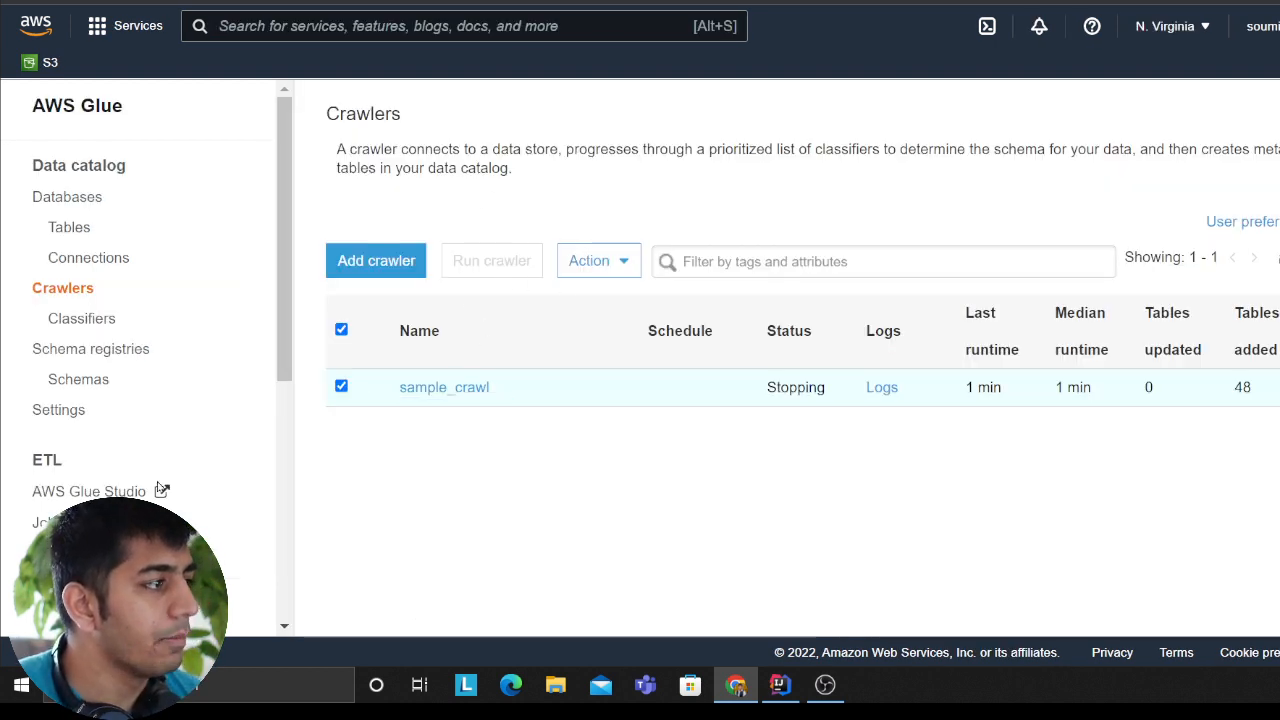
{"action": "left_click", "coordinate": [598, 261]}
{"action": "left_click", "coordinate": [483, 466]}
{"action": "left_click", "coordinate": [374, 258]}
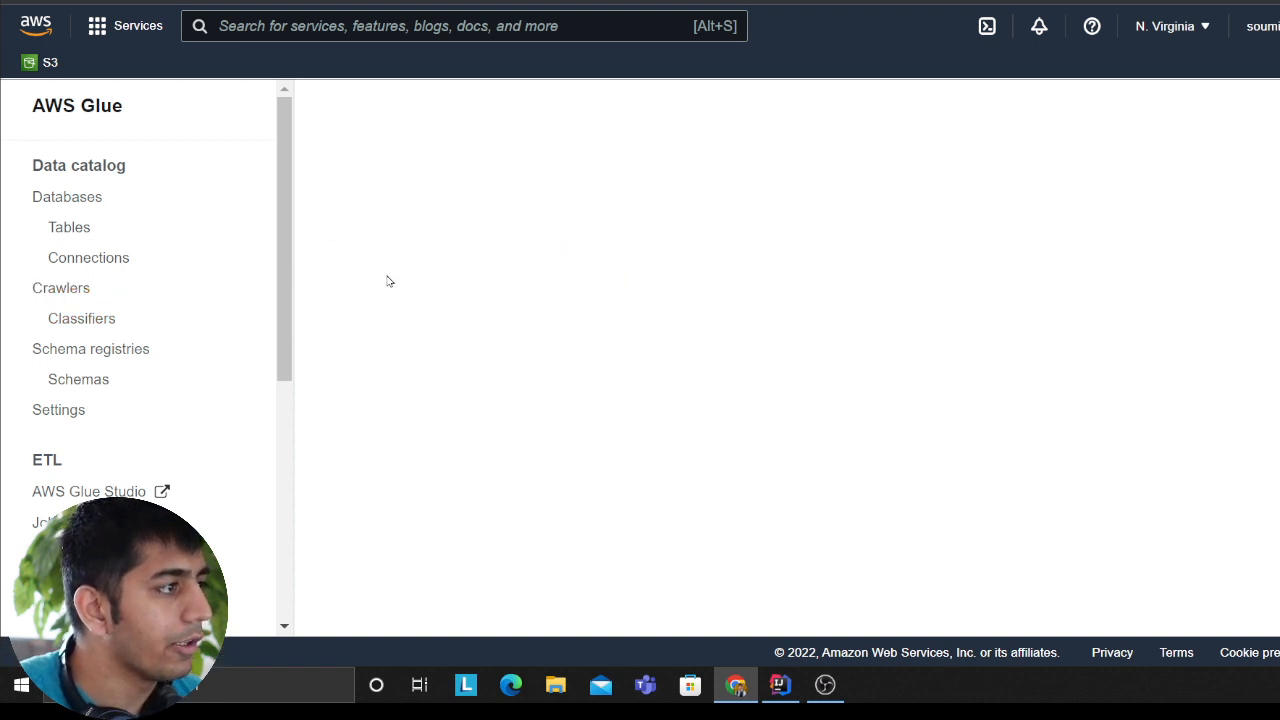
{"action": "left_click", "coordinate": [776, 254]}
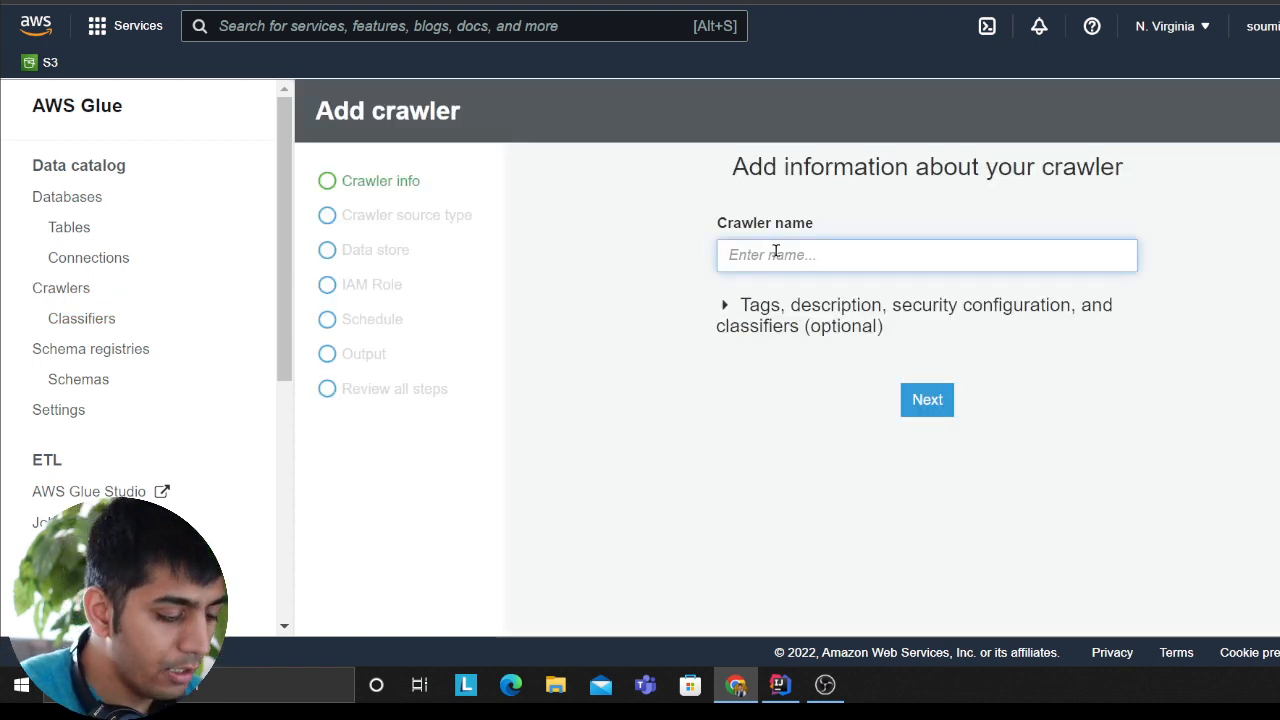
{"action": "type", "text": "data"}
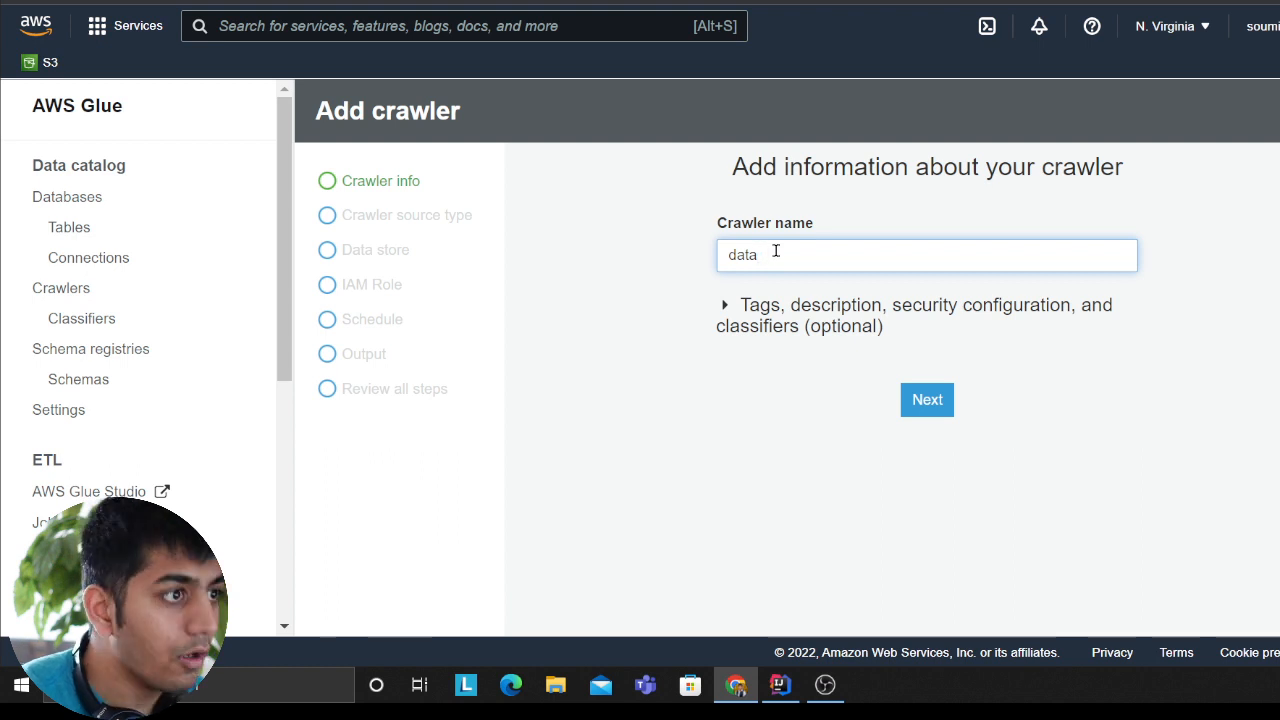
{"action": "type", "text": "-crwl"}
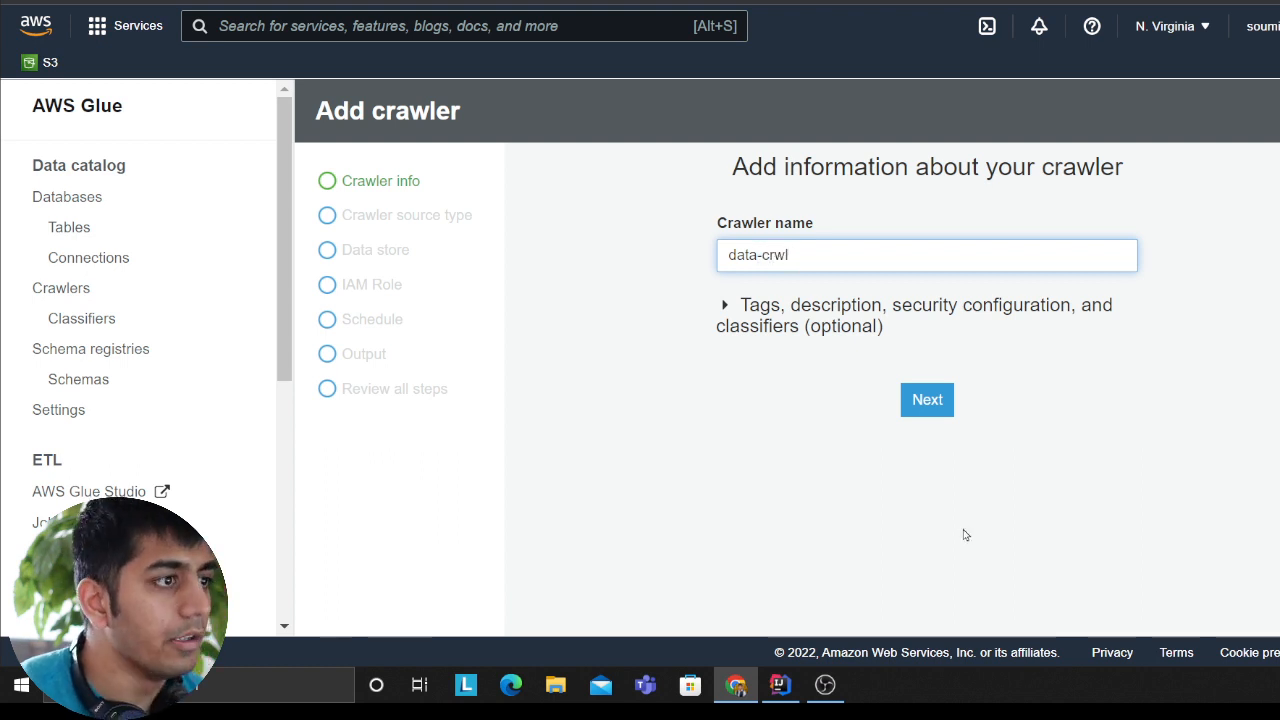
{"action": "left_click", "coordinate": [926, 396]}
Step: Keep data stores with all folders crawled as the source, and set the S3 include path to the learn-dev bucket's data folder
{"action": "scroll", "coordinate": [757, 335], "scroll_direction": "down", "scroll_amount": 2}
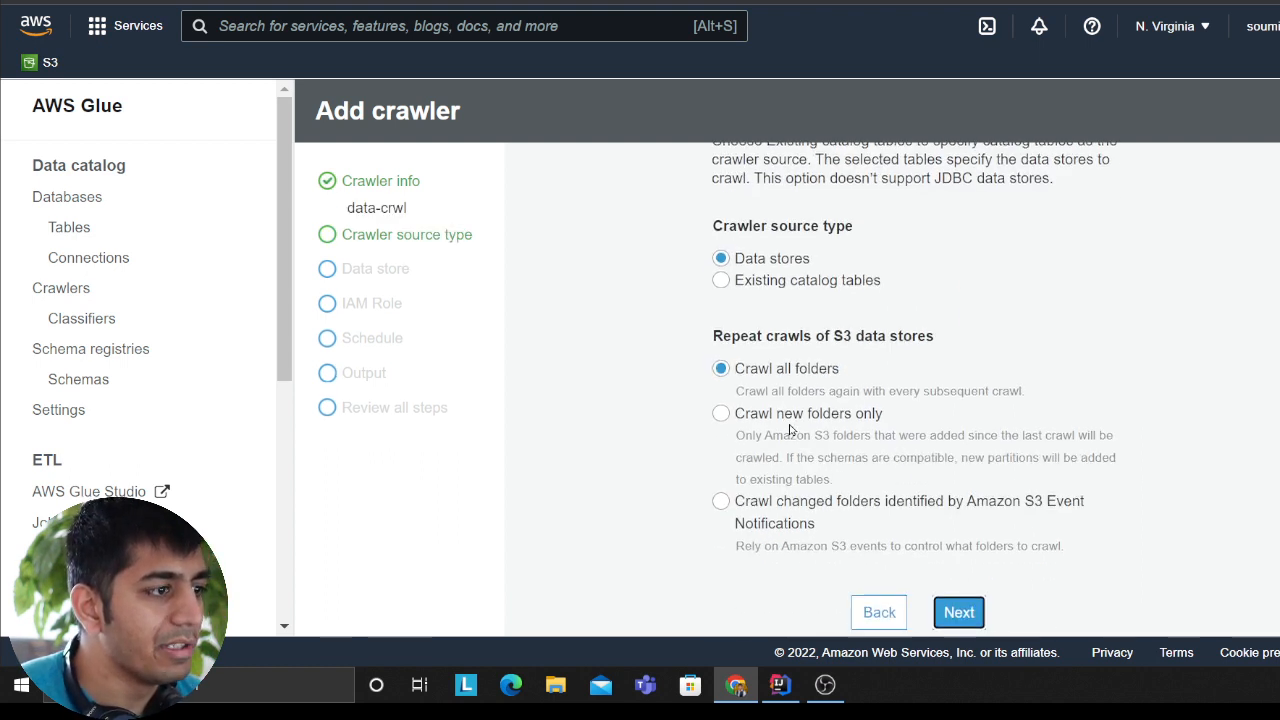
{"action": "left_click", "coordinate": [960, 612]}
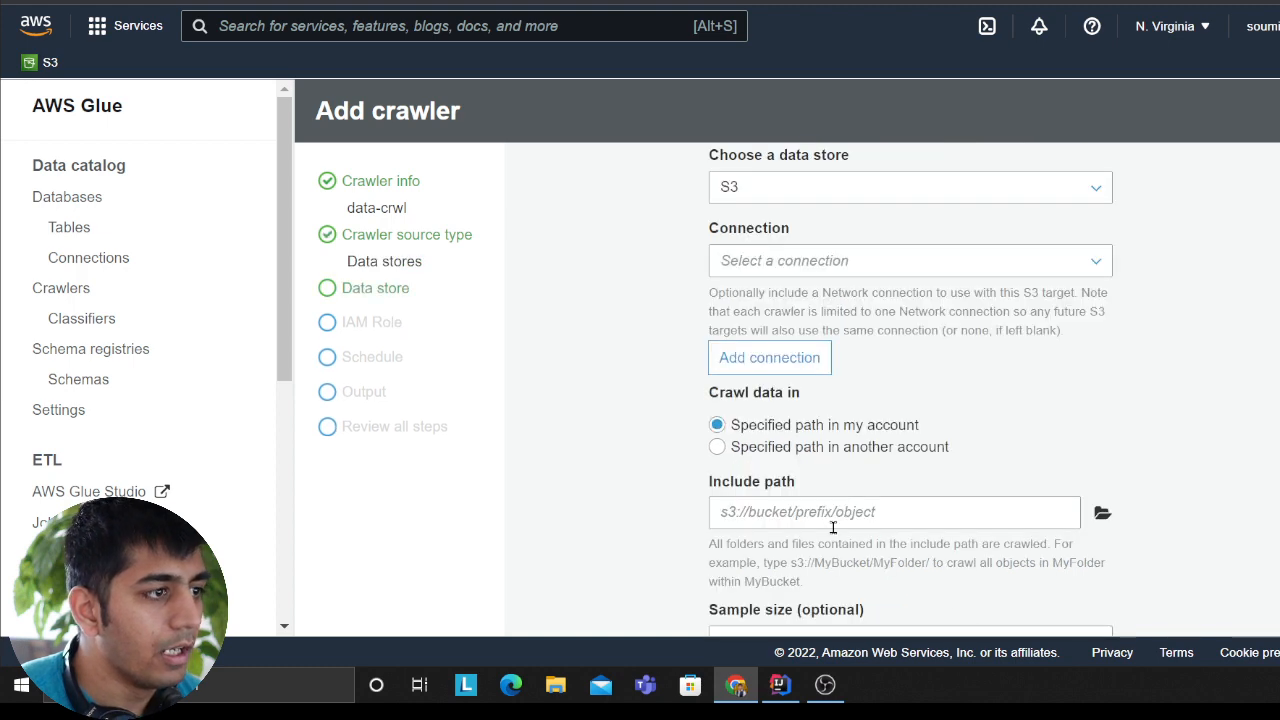
{"action": "left_click", "coordinate": [1101, 515]}
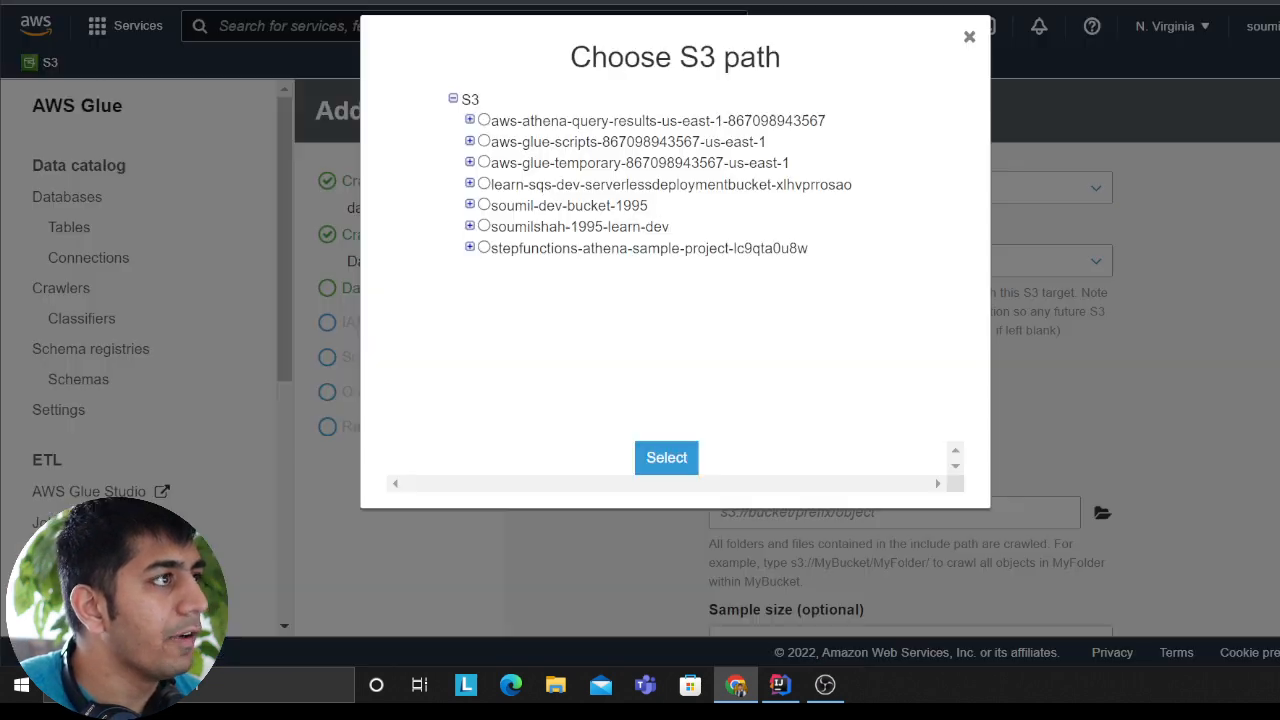
{"action": "left_click", "coordinate": [470, 226]}
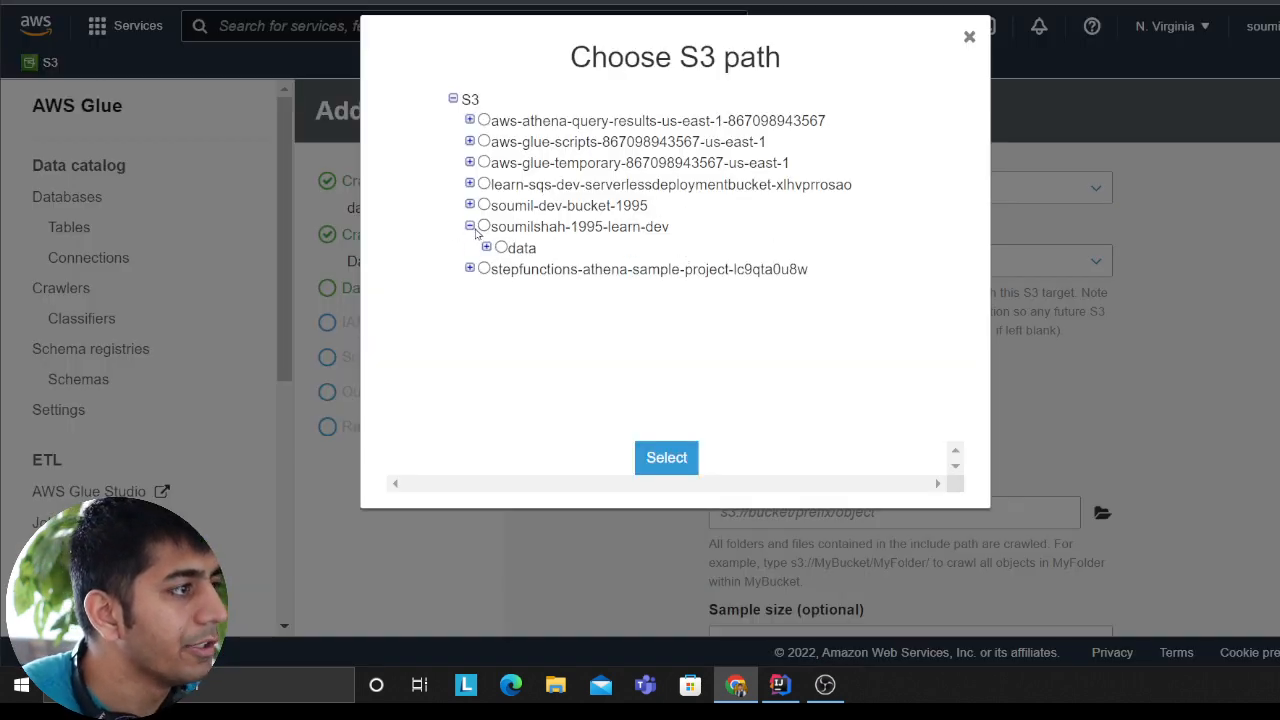
{"action": "left_click", "coordinate": [487, 248]}
{"action": "left_click", "coordinate": [501, 248]}
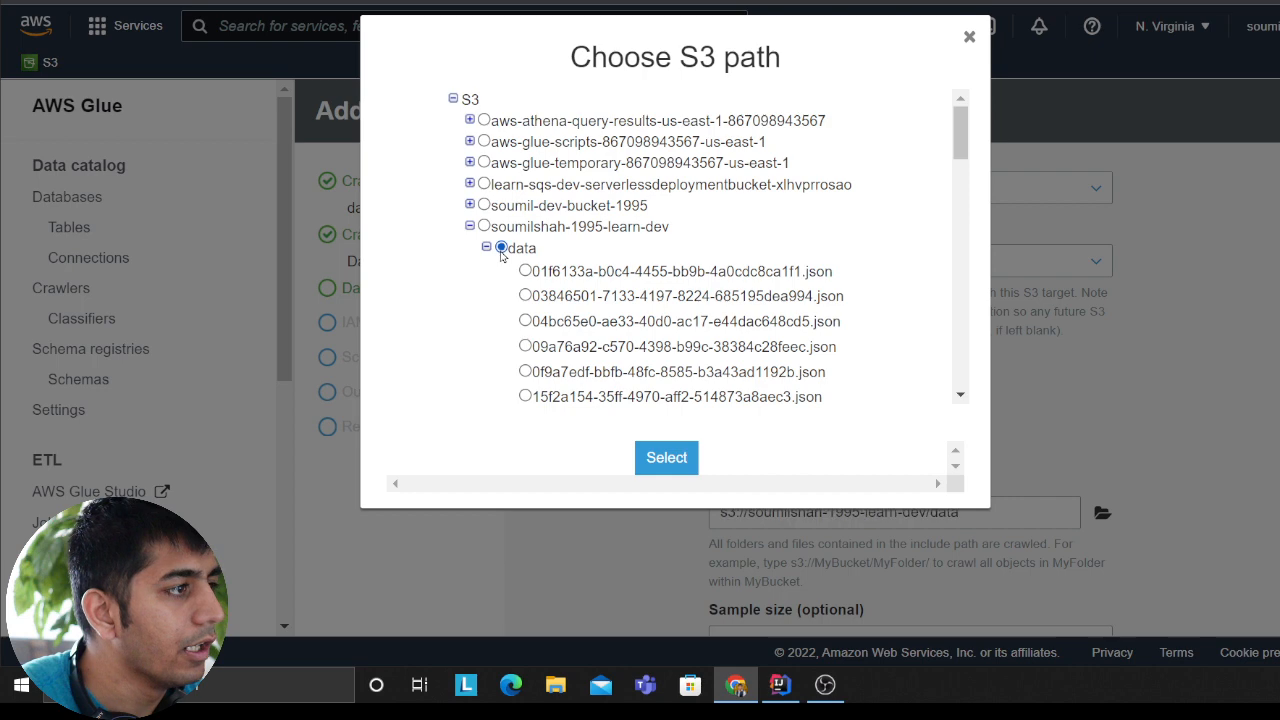
{"action": "left_click", "coordinate": [690, 466]}
{"action": "scroll", "coordinate": [758, 348], "scroll_direction": "down", "scroll_amount": 2}
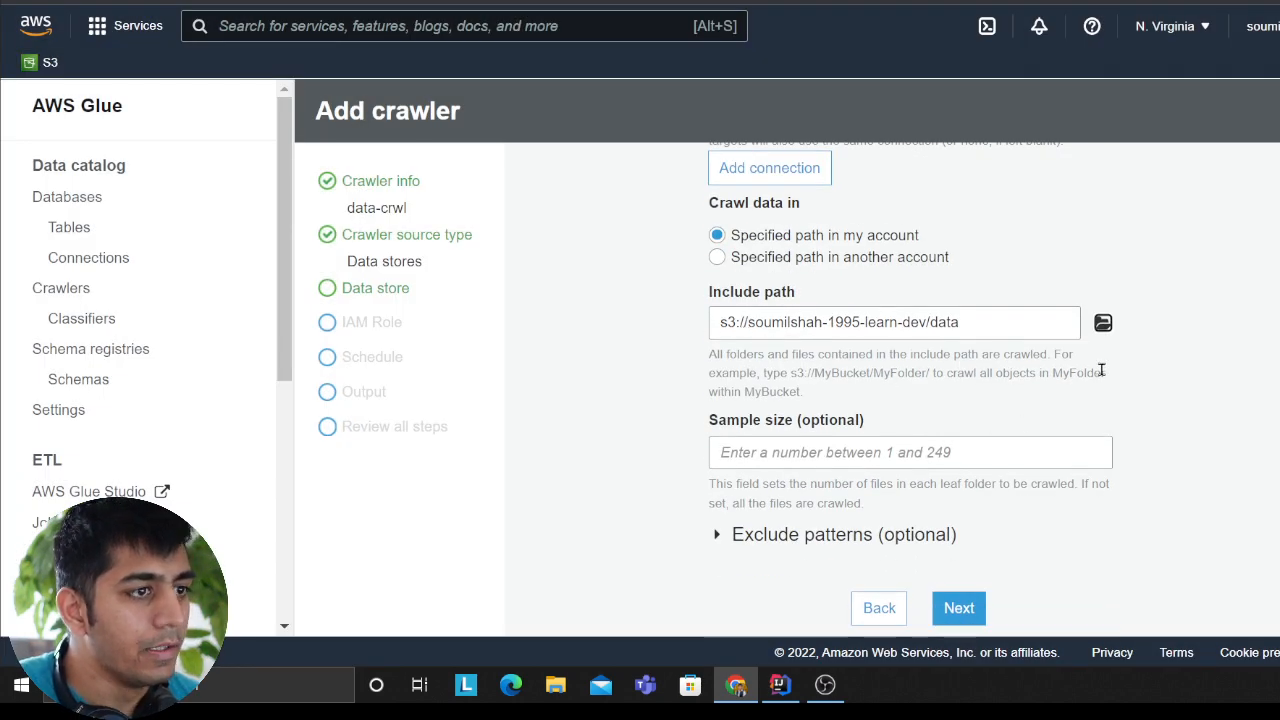
{"action": "key", "text": "ctrl+minus"}
{"action": "scroll", "coordinate": [735, 368], "scroll_direction": "up", "scroll_amount": 2}
{"action": "scroll", "coordinate": [785, 352], "scroll_direction": "down", "scroll_amount": 2}
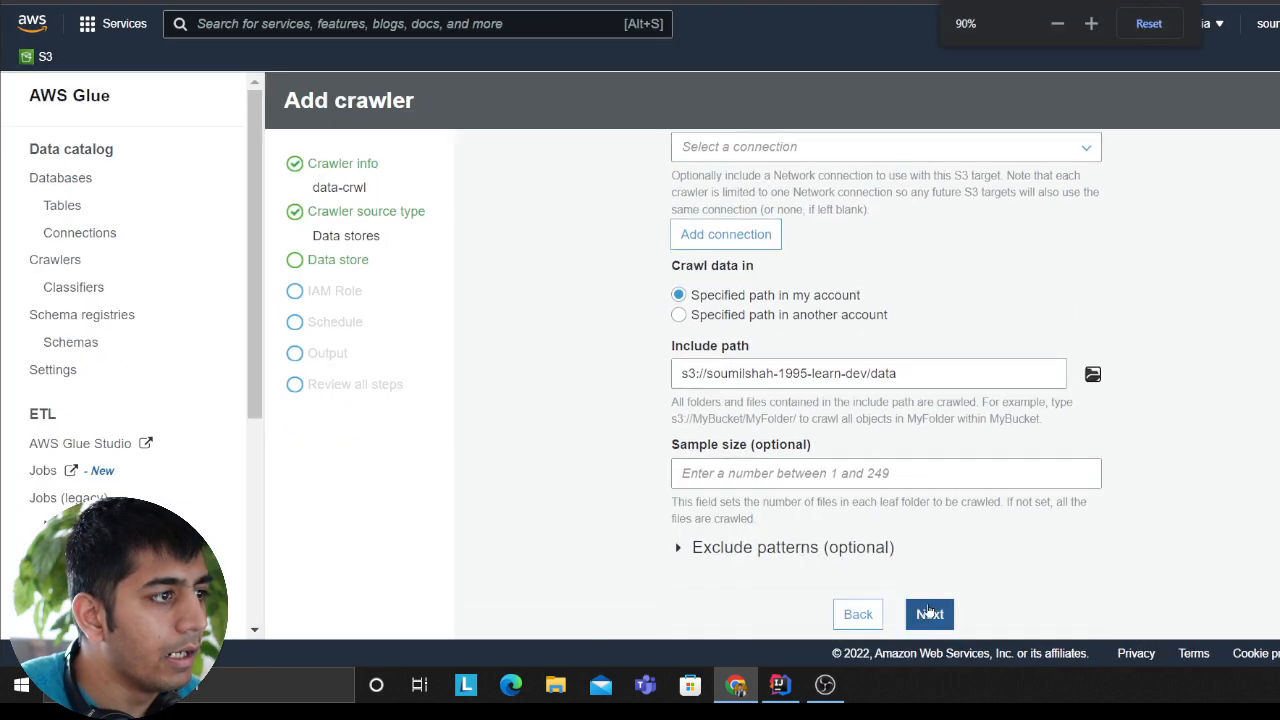
{"action": "left_click", "coordinate": [933, 620]}
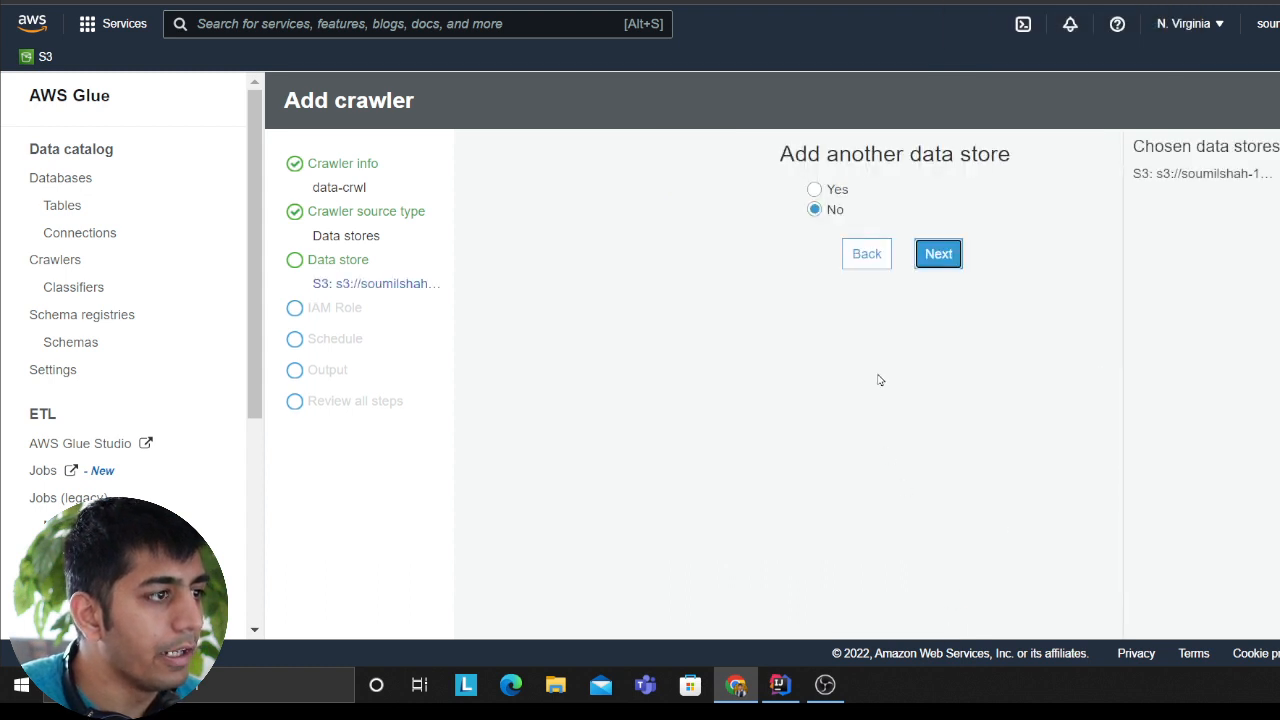
Step: Decline another data store and assign the existing IAM role glue-roles to the crawler
{"action": "left_click", "coordinate": [936, 251]}
{"action": "left_click", "coordinate": [736, 266]}
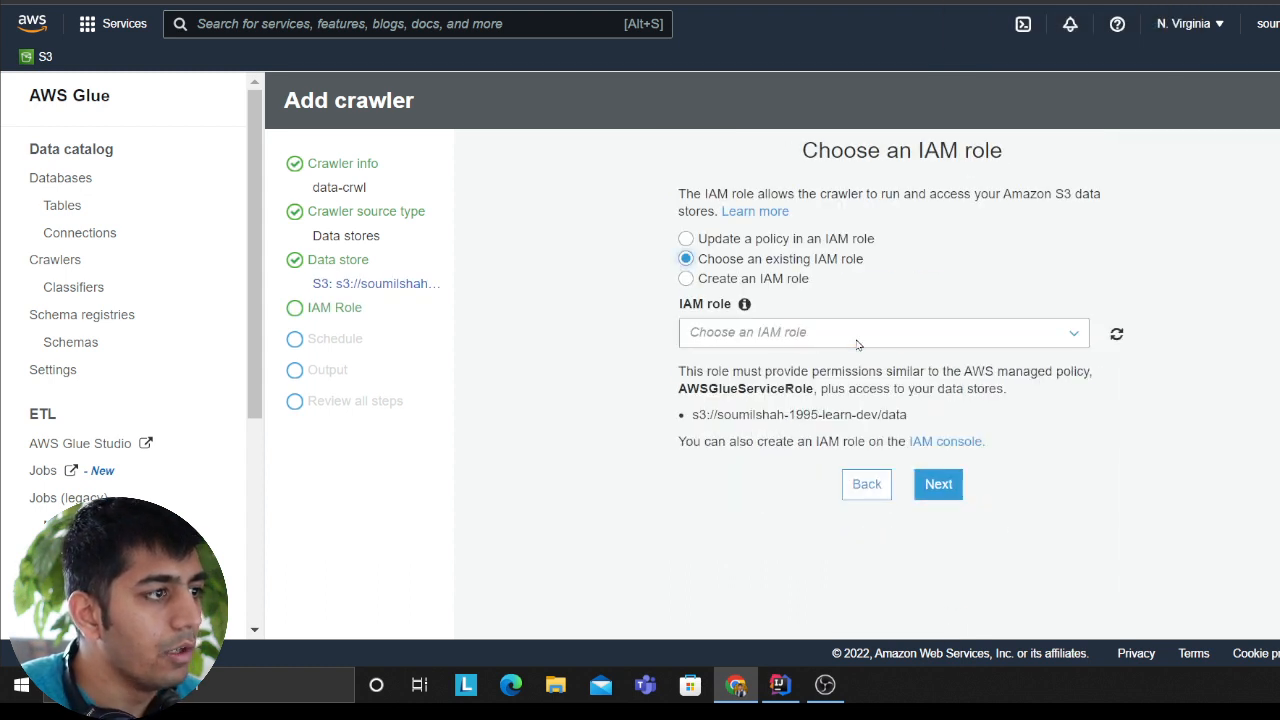
{"action": "left_click", "coordinate": [858, 342]}
{"action": "left_click", "coordinate": [824, 374]}
{"action": "left_click", "coordinate": [936, 484]}
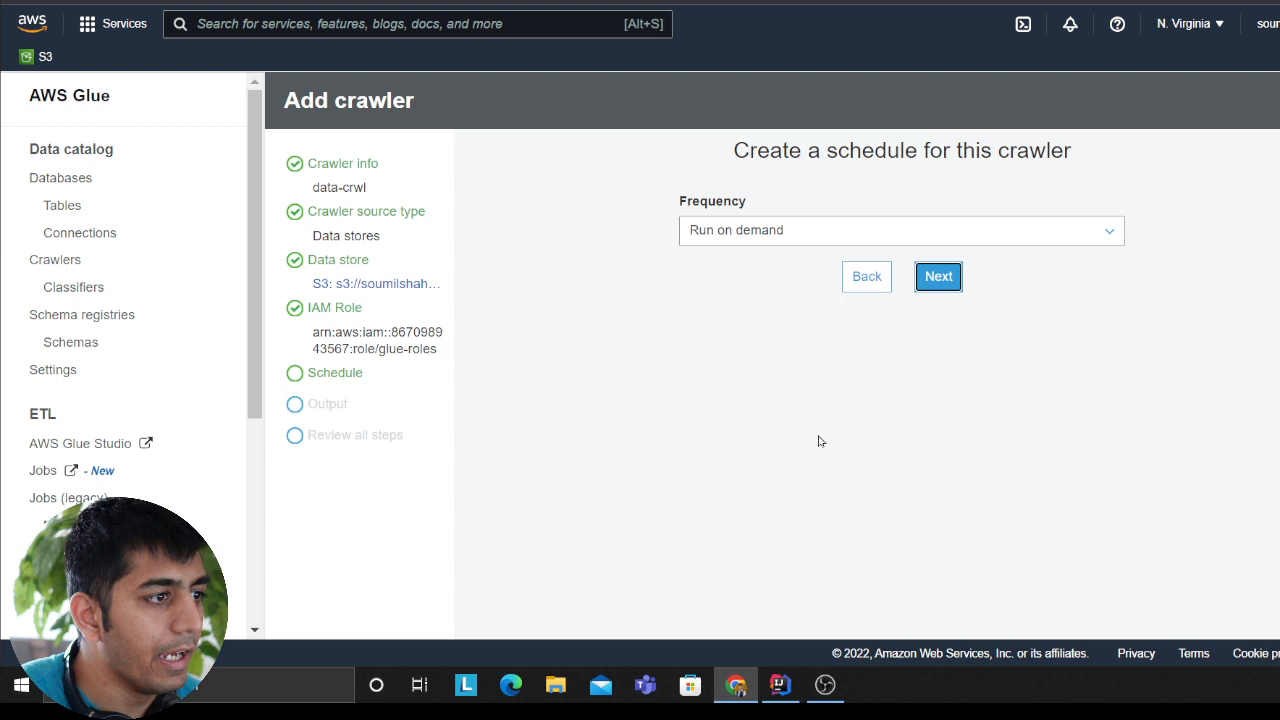
Step: Keep the crawler's schedule as Run on demand and choose learndb as the output database
{"action": "left_click", "coordinate": [938, 277]}
{"action": "left_click", "coordinate": [747, 240]}
{"action": "left_click", "coordinate": [745, 262]}
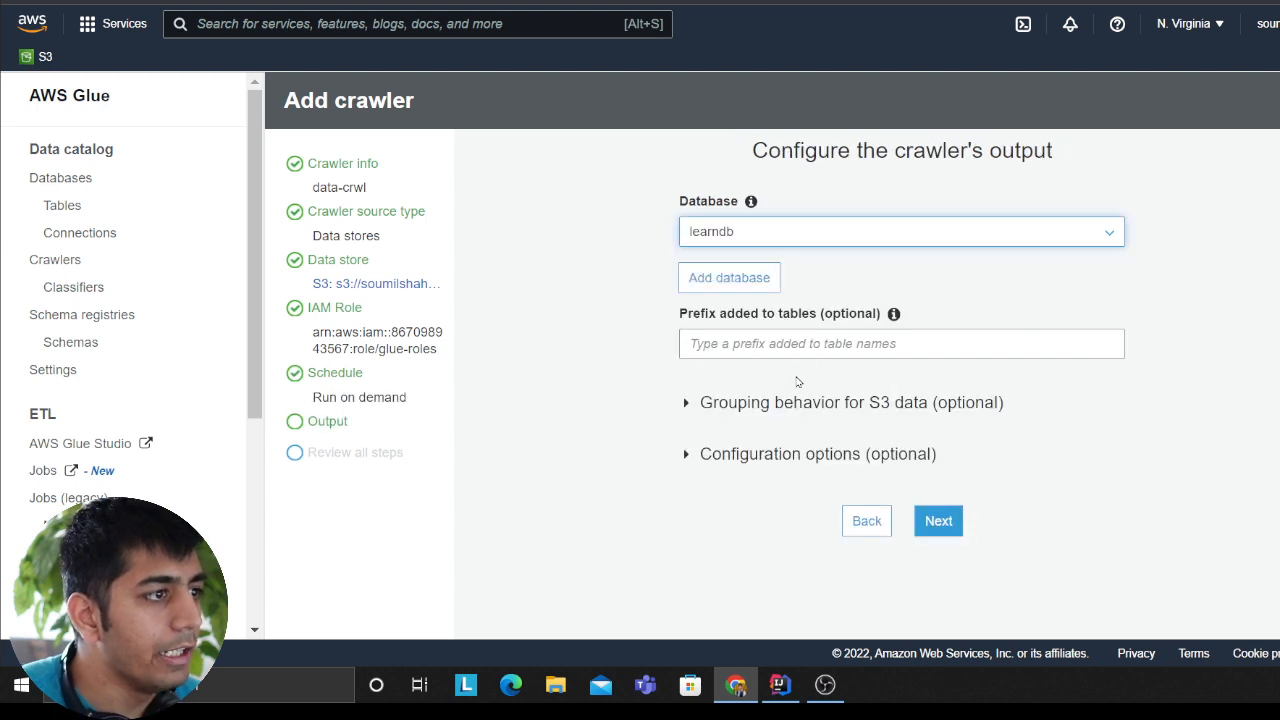
{"action": "left_click", "coordinate": [762, 343]}
Step: Set the crawler's handling of schema changes to add new columns only, and accept the output configuration
{"action": "left_click", "coordinate": [698, 400]}
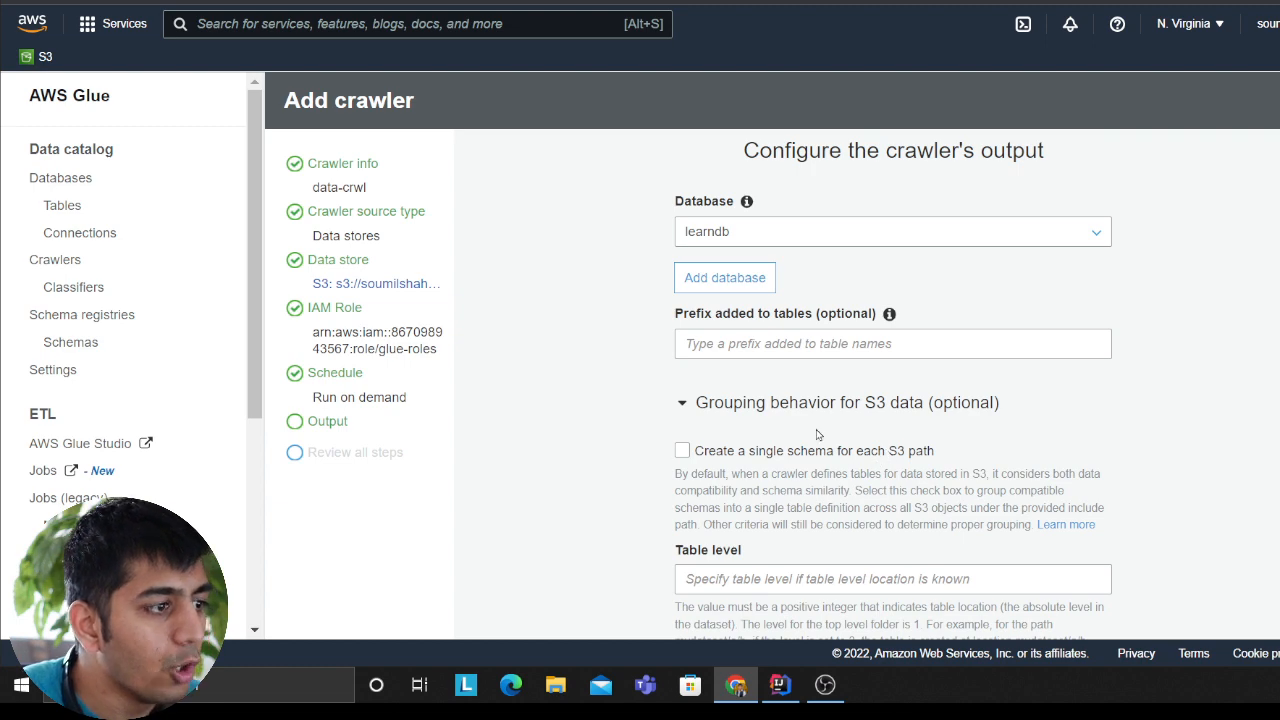
{"action": "scroll", "coordinate": [790, 440], "scroll_direction": "down", "scroll_amount": 3}
{"action": "left_click", "coordinate": [733, 549]}
{"action": "scroll", "coordinate": [710, 500], "scroll_direction": "down", "scroll_amount": 3}
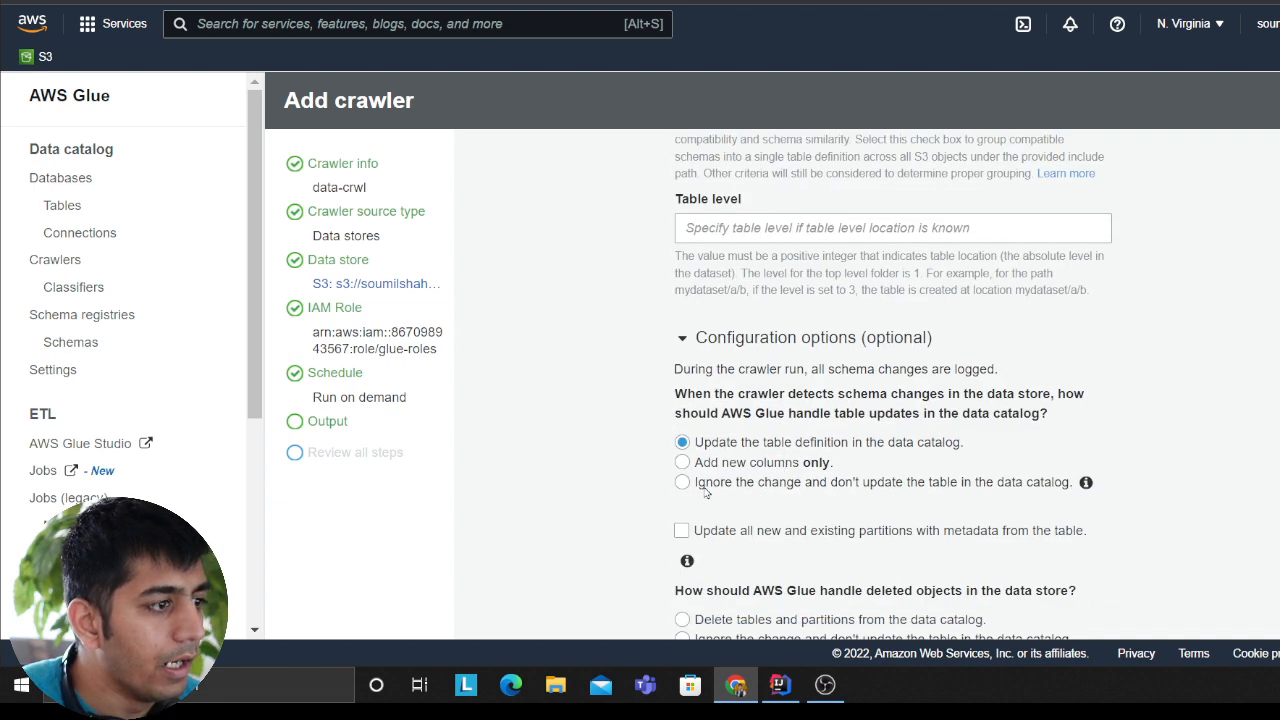
{"action": "left_click", "coordinate": [682, 463]}
{"action": "scroll", "coordinate": [850, 500], "scroll_direction": "down", "scroll_amount": 2}
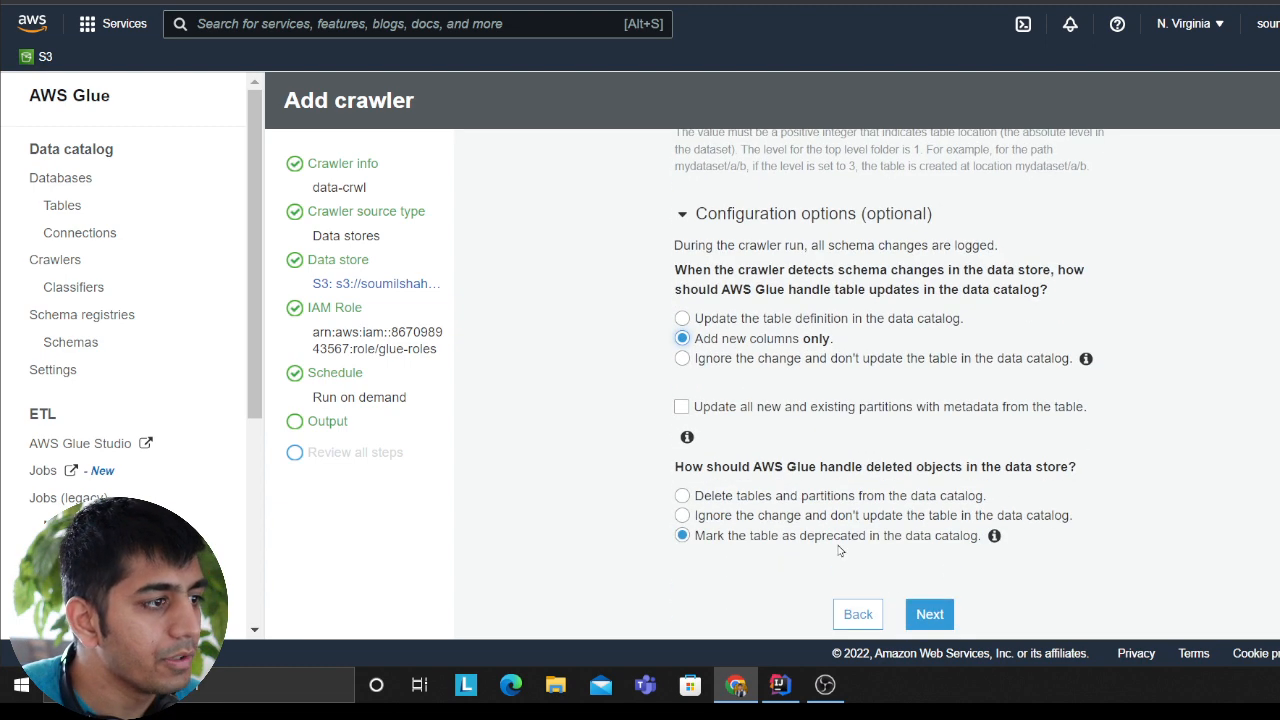
{"action": "left_click", "coordinate": [929, 612]}
{"action": "left_click", "coordinate": [858, 614]}
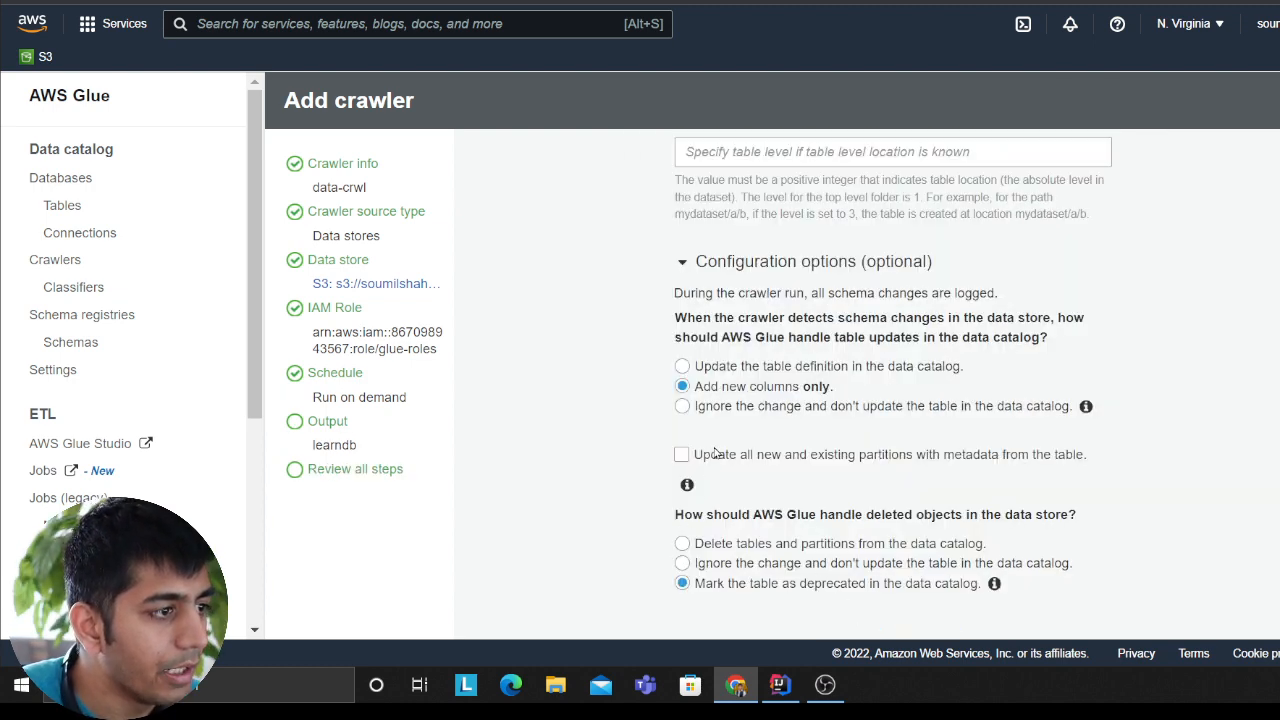
{"action": "scroll", "coordinate": [761, 474], "scroll_direction": "down", "scroll_amount": 1}
{"action": "left_click", "coordinate": [929, 614]}
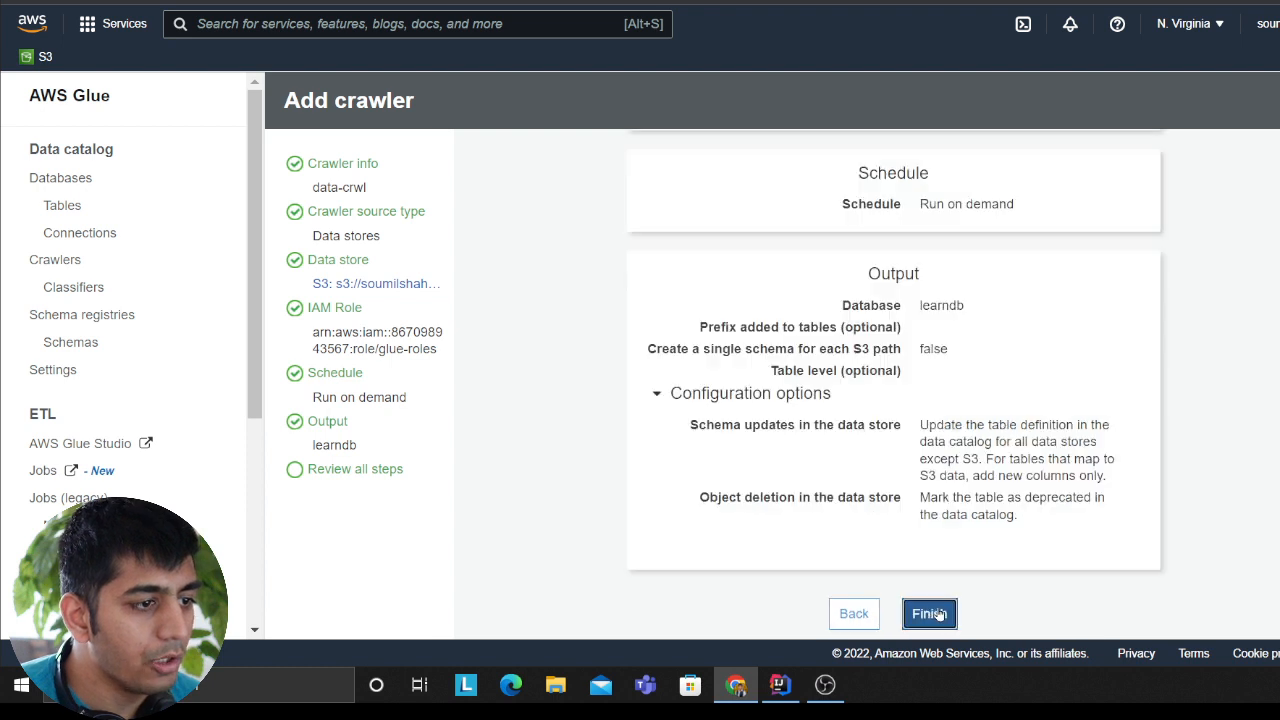
Step: Finish creating the data-crwl crawler and run it
{"action": "left_click", "coordinate": [939, 612]}
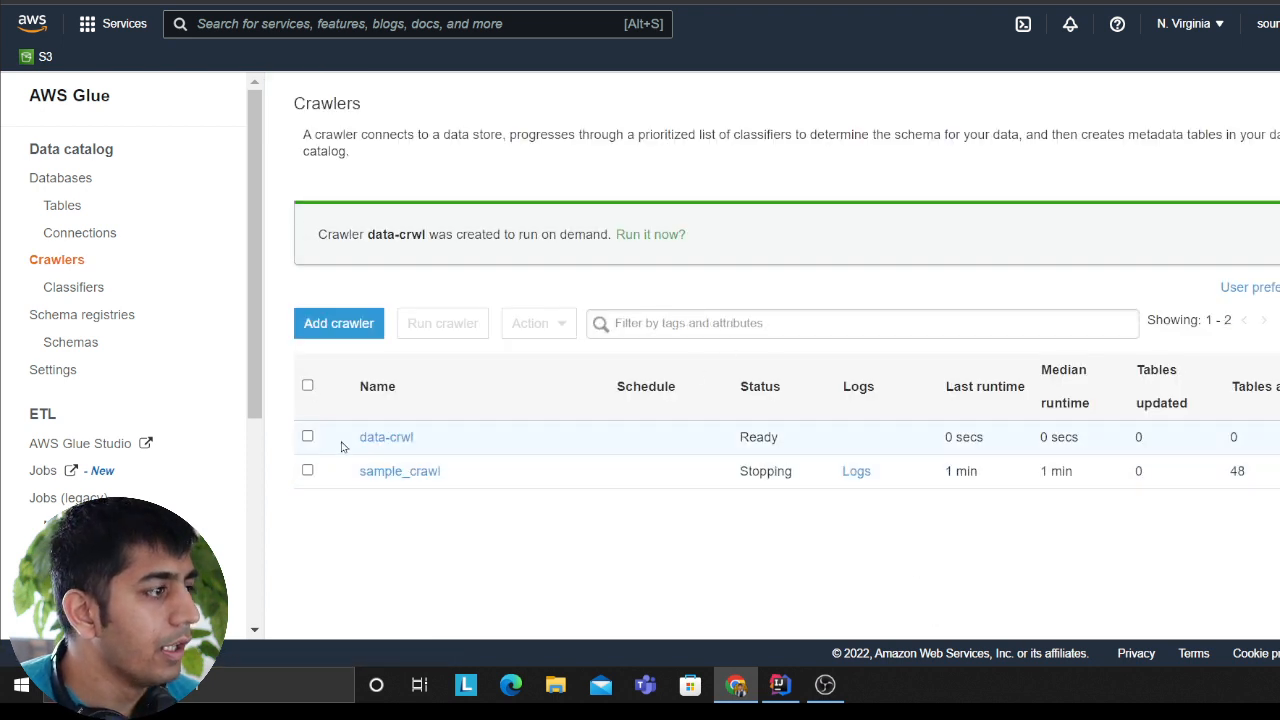
{"action": "left_click", "coordinate": [307, 436]}
{"action": "left_click", "coordinate": [467, 320]}
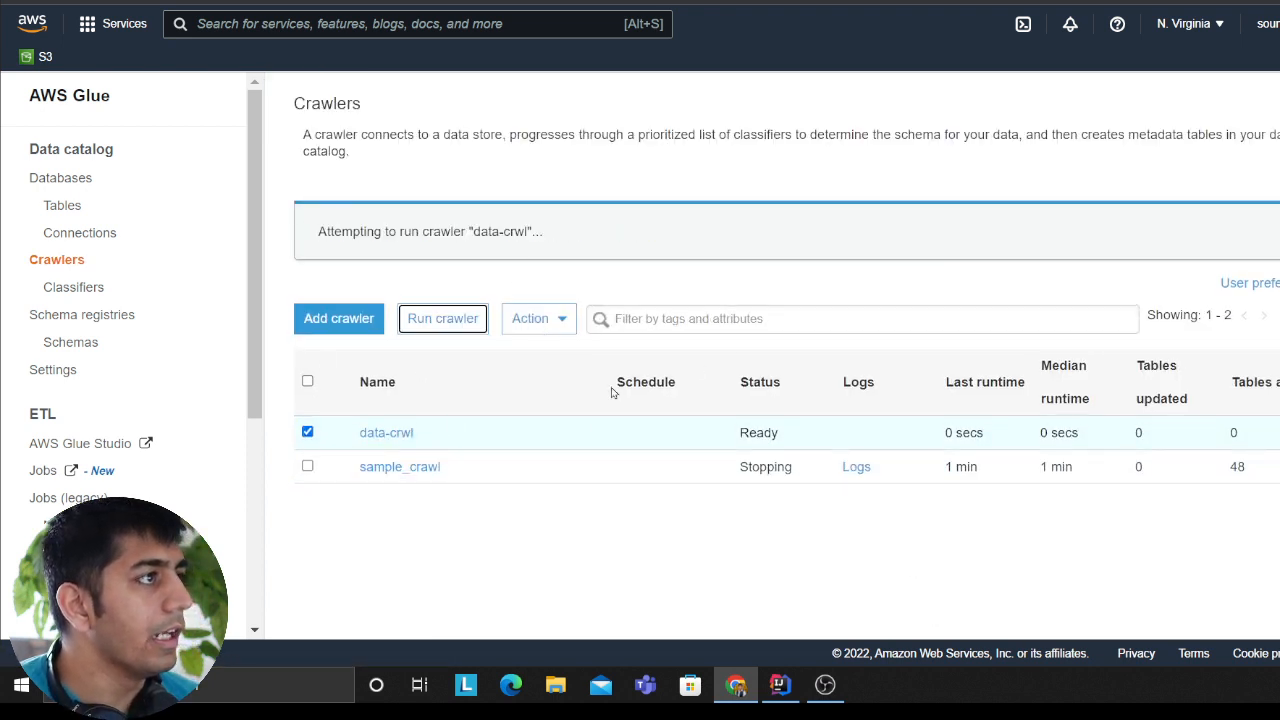
{"action": "left_click", "coordinate": [307, 466]}
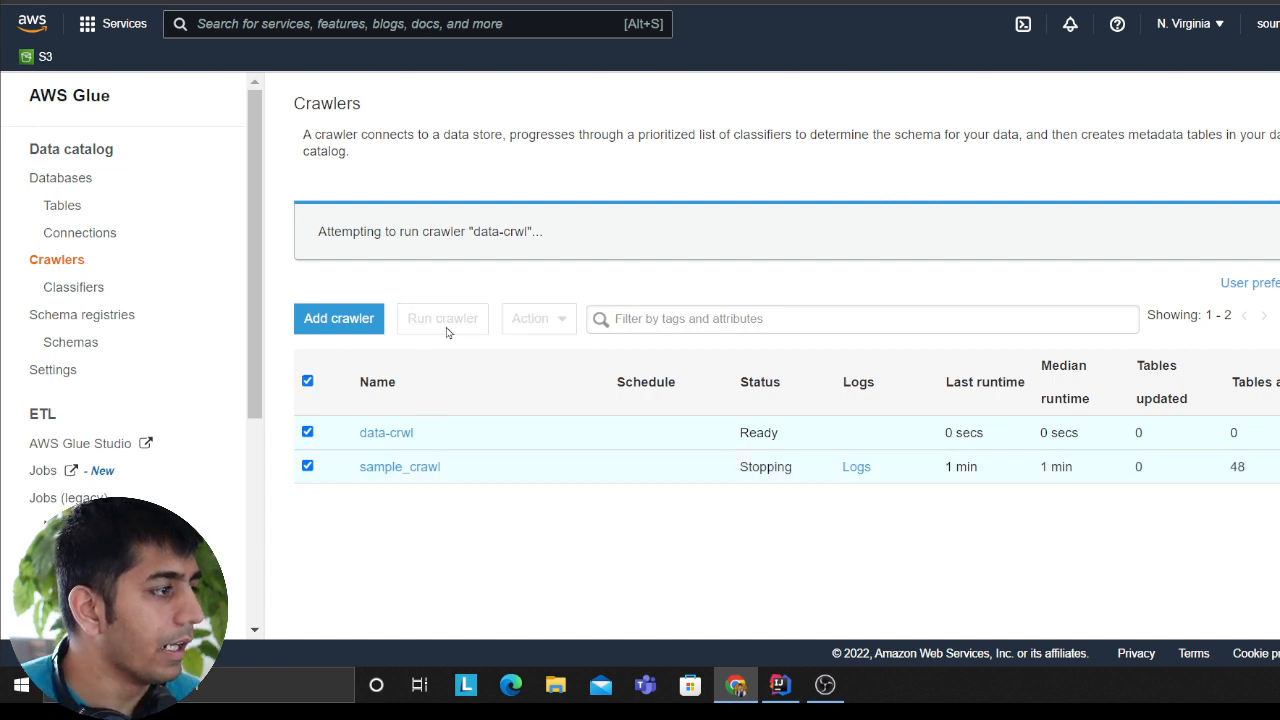
{"action": "left_click", "coordinate": [307, 466]}
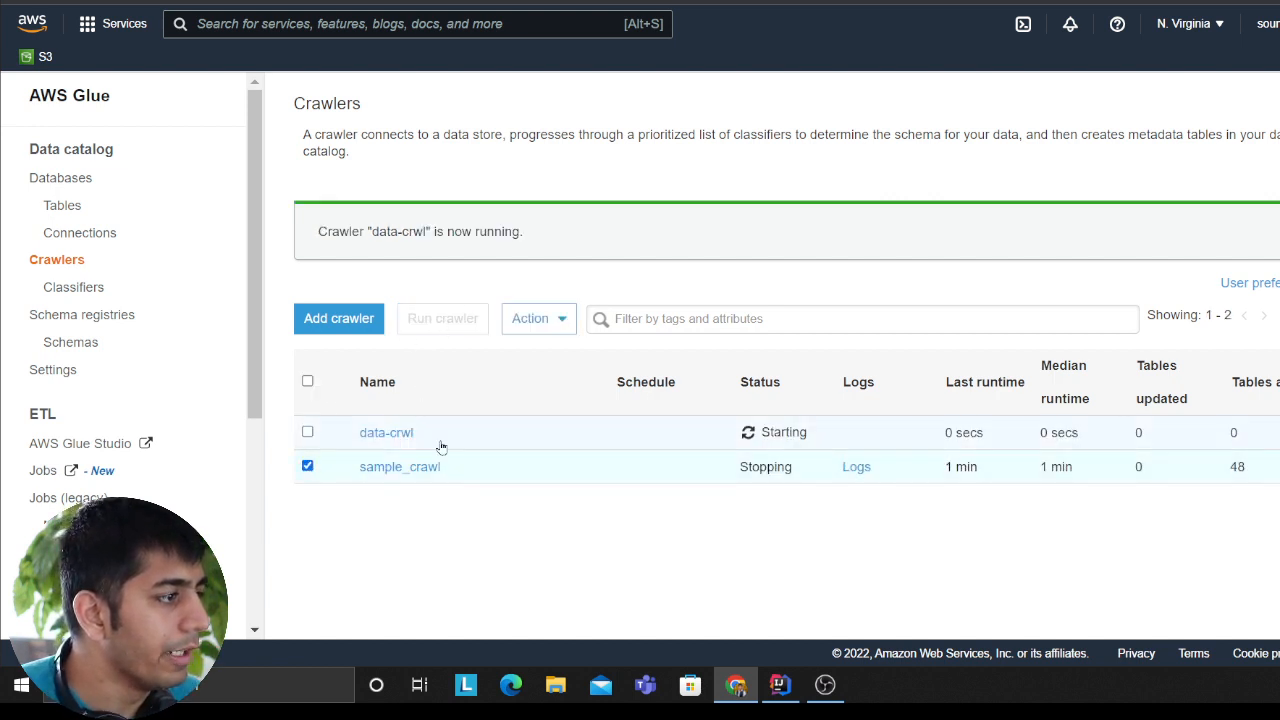
{"action": "left_click", "coordinate": [530, 318]}
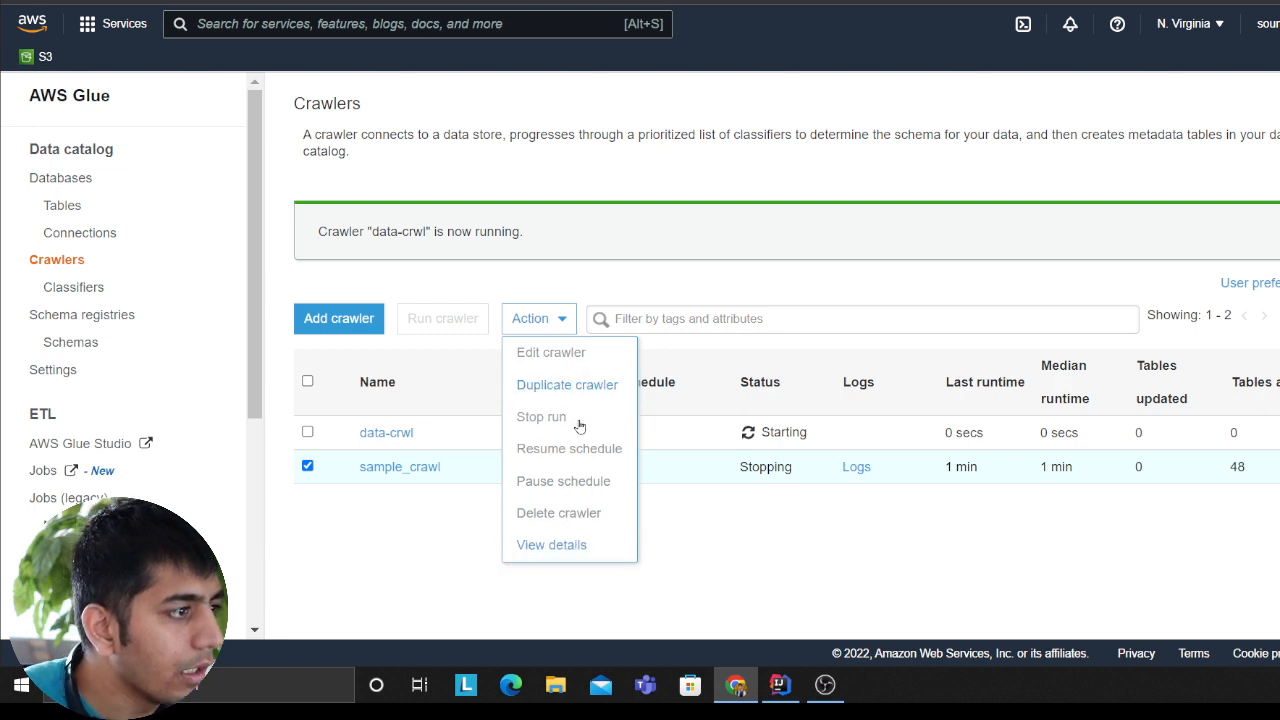
{"action": "left_click", "coordinate": [847, 498]}
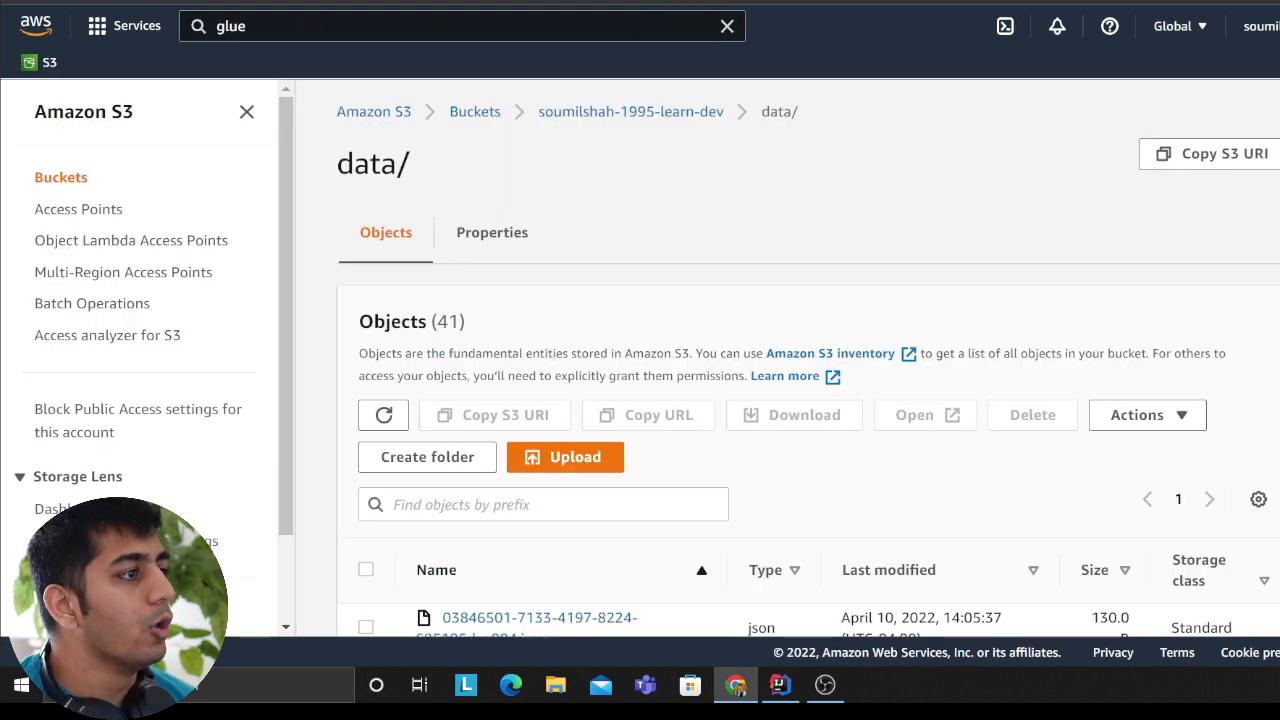
Step: Review the generated event records in the IDE's lambda run output and return to the AWS Glue crawlers list
{"action": "key", "text": "alt+Tab"}
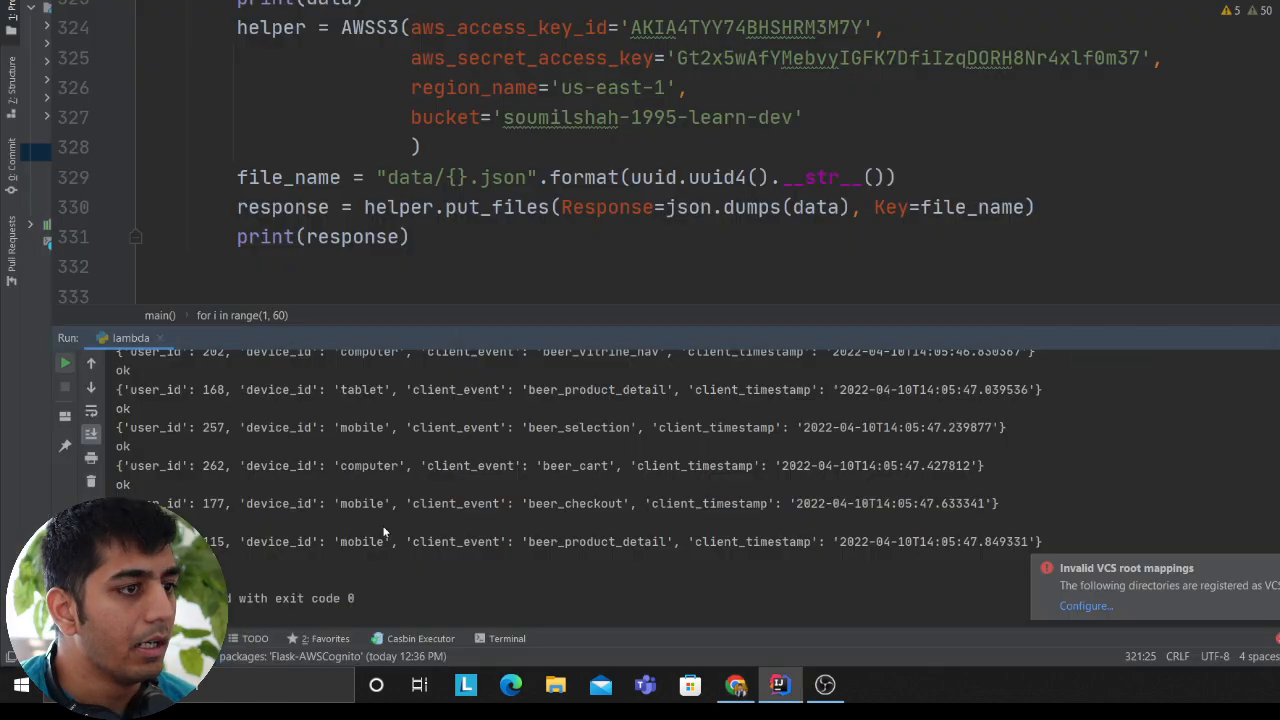
{"action": "key", "text": "alt+Tab"}
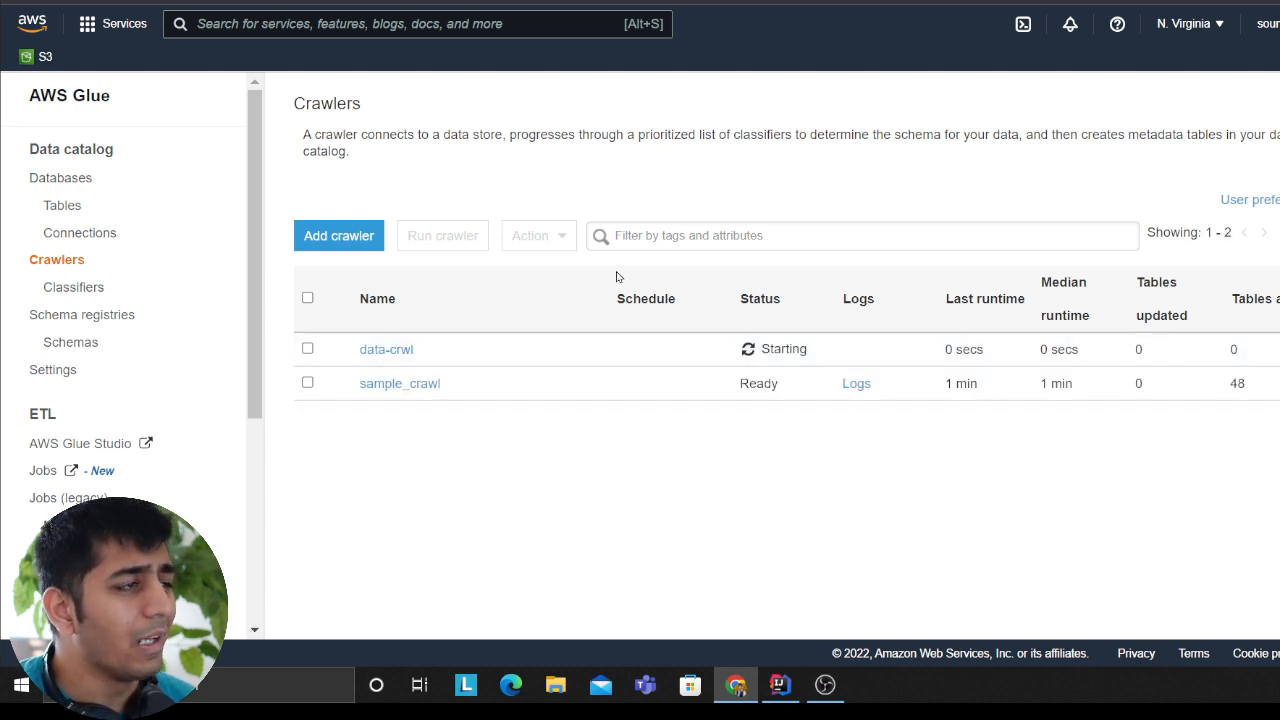
Step: Refresh the Athena catalog to check the tables in learndb, and return to the Glue crawlers to check data-crwl's status
{"action": "left_click", "coordinate": [676, 2]}
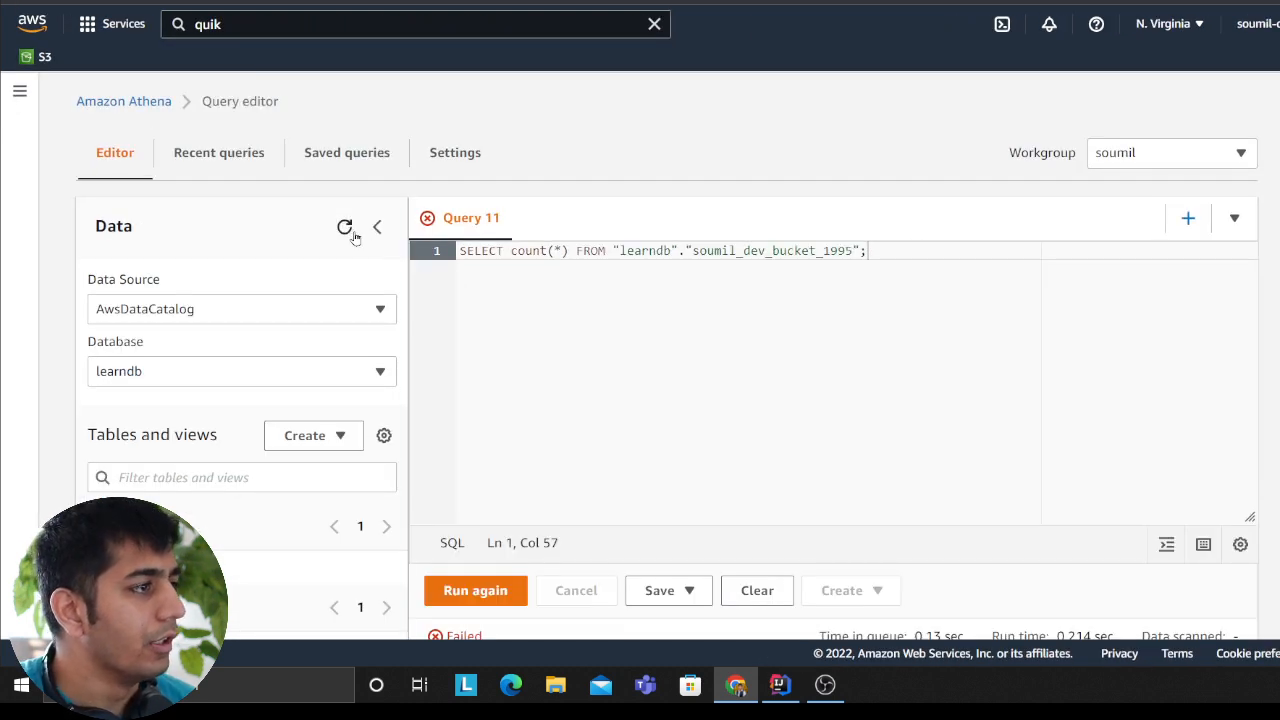
{"action": "left_click", "coordinate": [347, 232]}
{"action": "scroll", "coordinate": [460, 237], "scroll_direction": "down", "scroll_amount": 3}
{"action": "scroll", "coordinate": [354, 418], "scroll_direction": "up", "scroll_amount": 3}
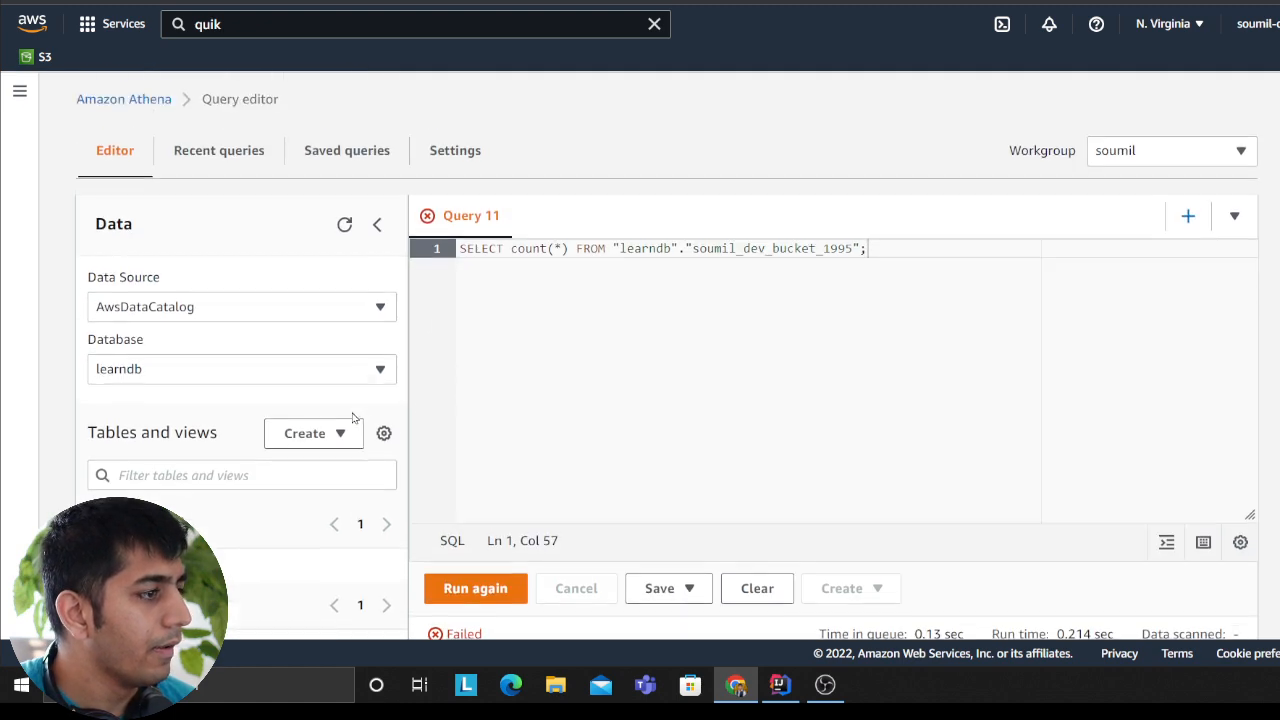
{"action": "left_click", "coordinate": [662, 2]}
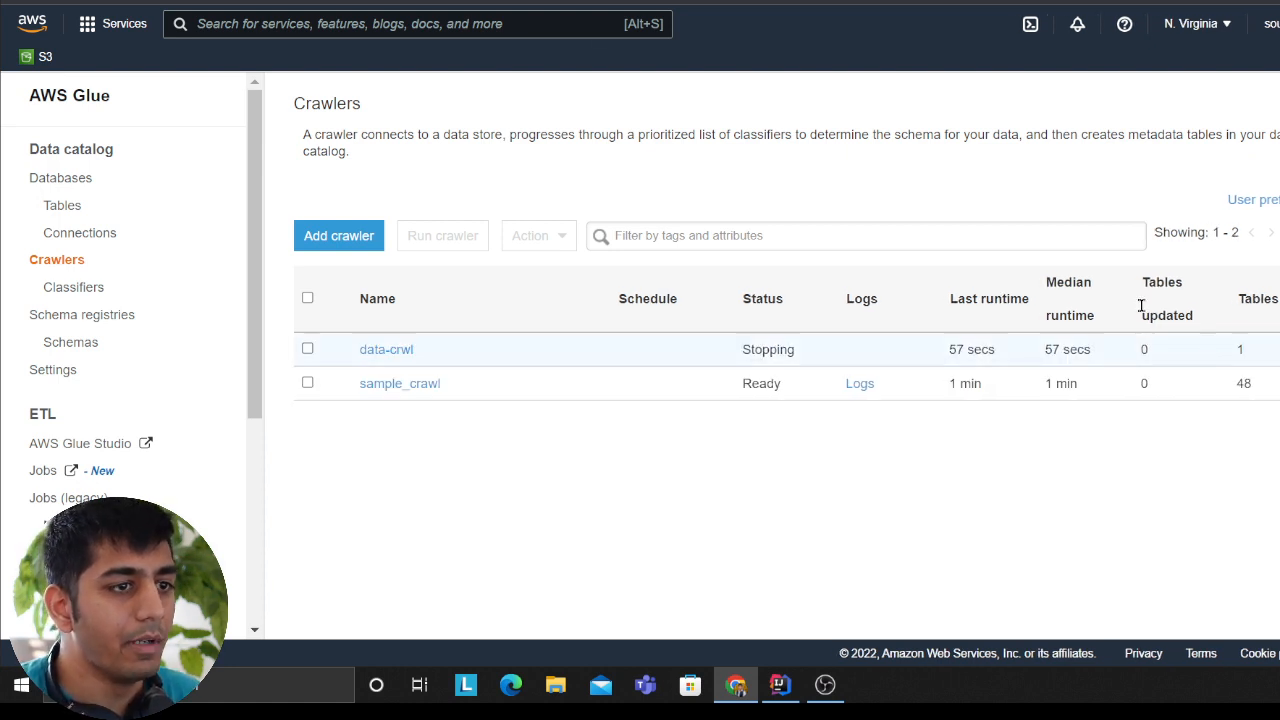
Step: Refresh the catalog in Athena's query editor and preview the learndb table named data
{"action": "left_click", "coordinate": [290, 2]}
{"action": "left_click", "coordinate": [344, 228]}
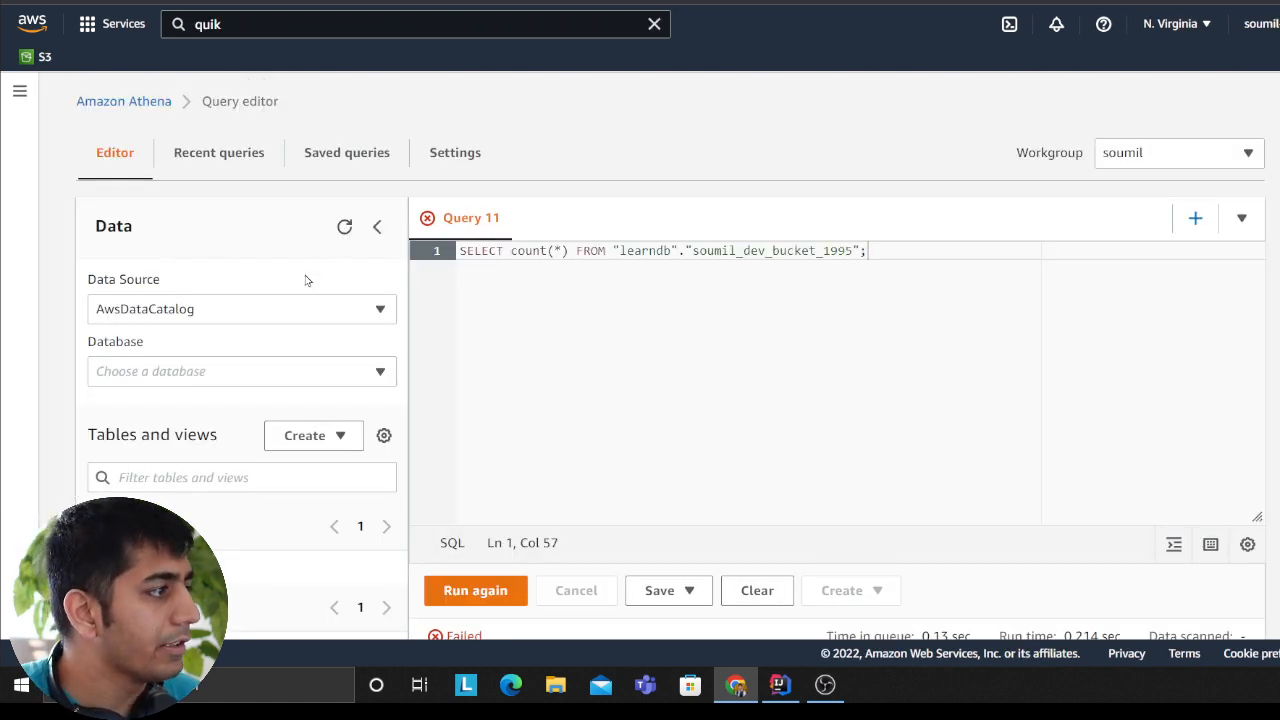
{"action": "left_click", "coordinate": [383, 572]}
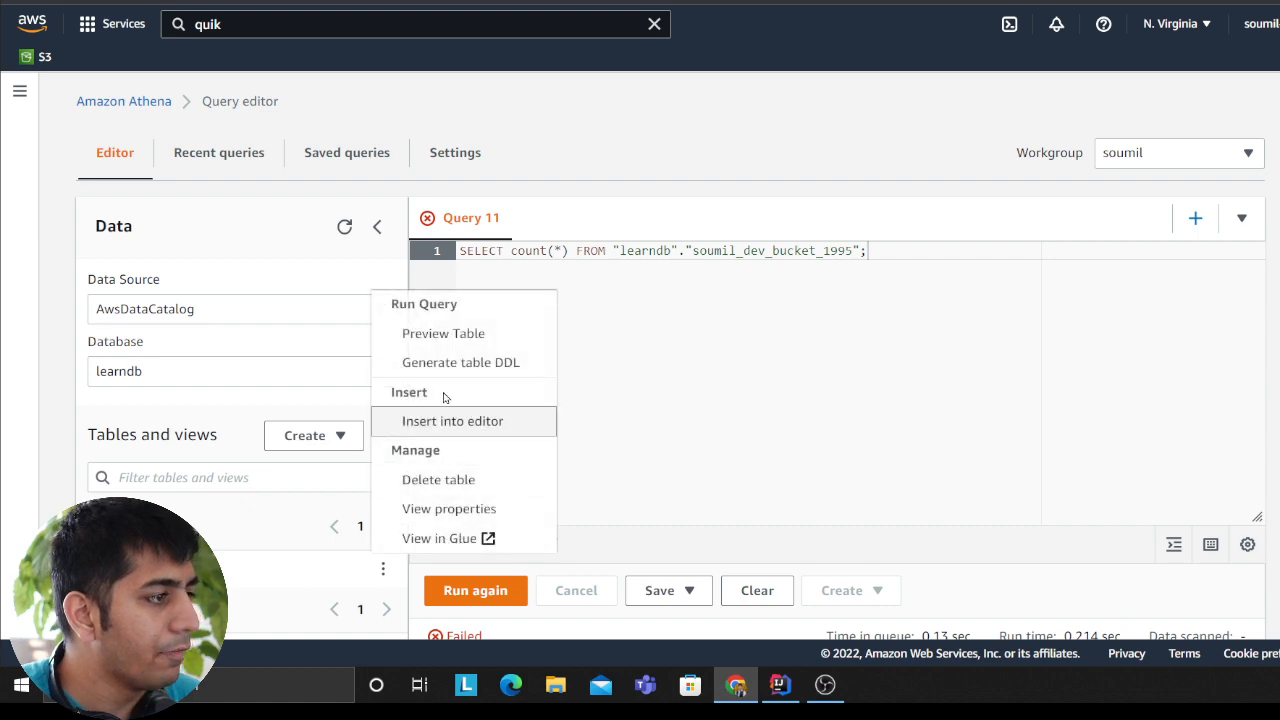
{"action": "left_click", "coordinate": [488, 340]}
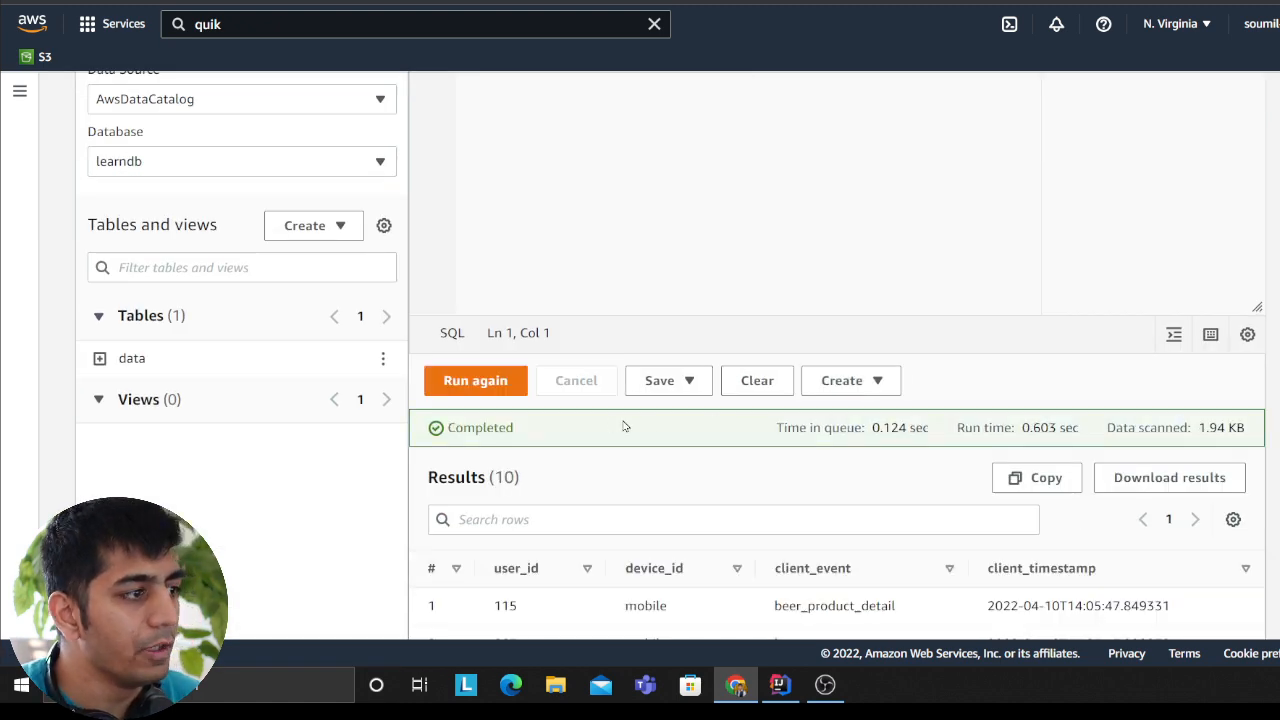
{"action": "scroll", "coordinate": [654, 503], "scroll_direction": "down", "scroll_amount": 4}
{"action": "scroll", "coordinate": [674, 486], "scroll_direction": "up", "scroll_amount": 6}
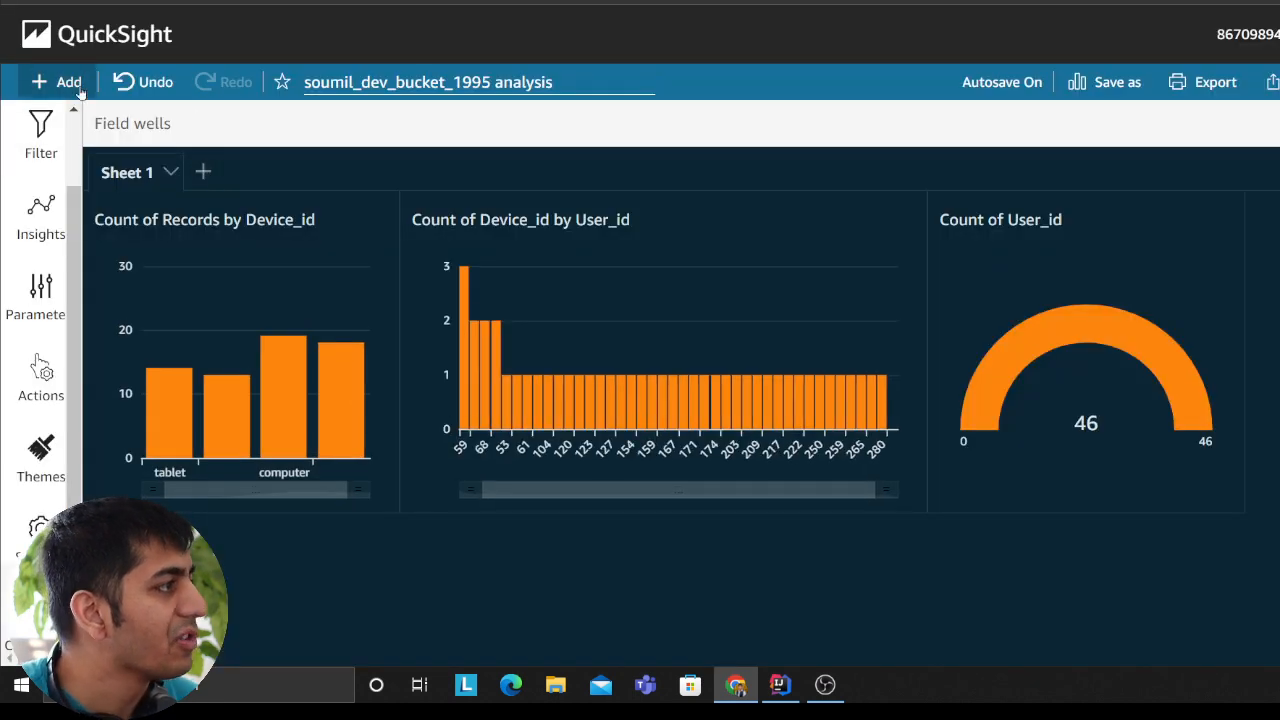
Step: Switch to QuickSight and start a new analysis based on a new dataset
{"action": "left_click", "coordinate": [104, 40]}
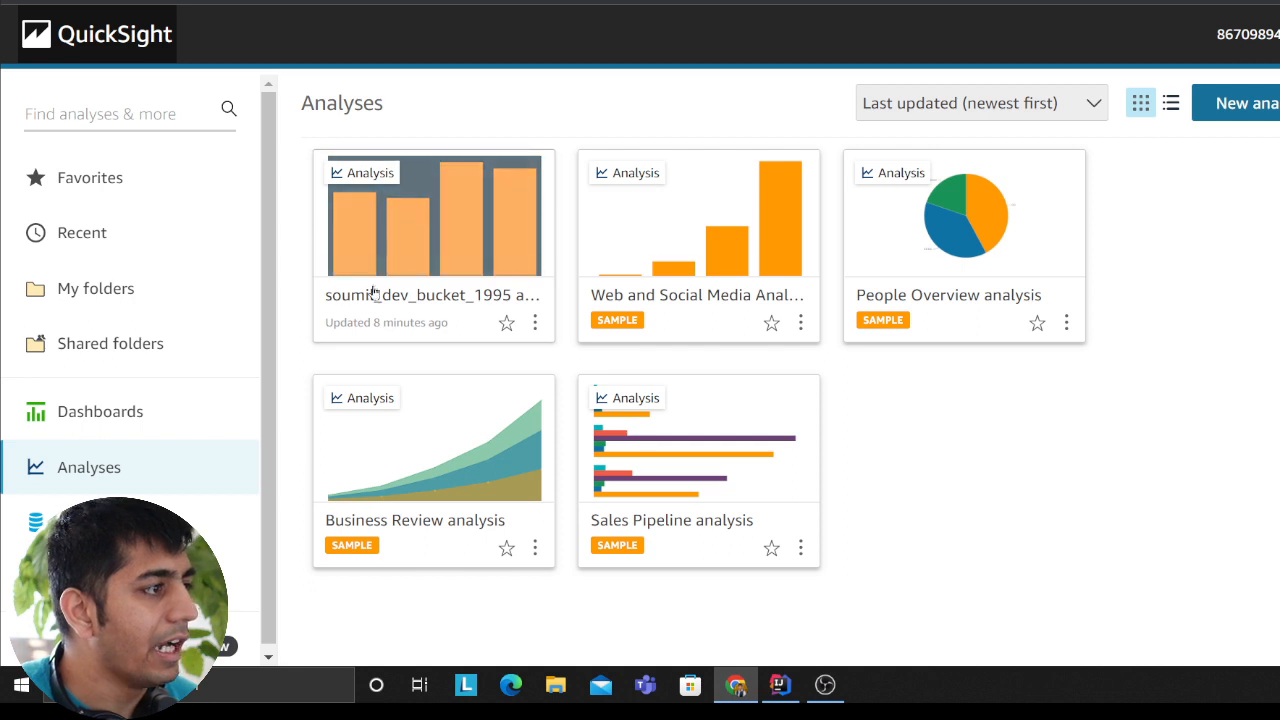
{"action": "left_click", "coordinate": [1270, 108]}
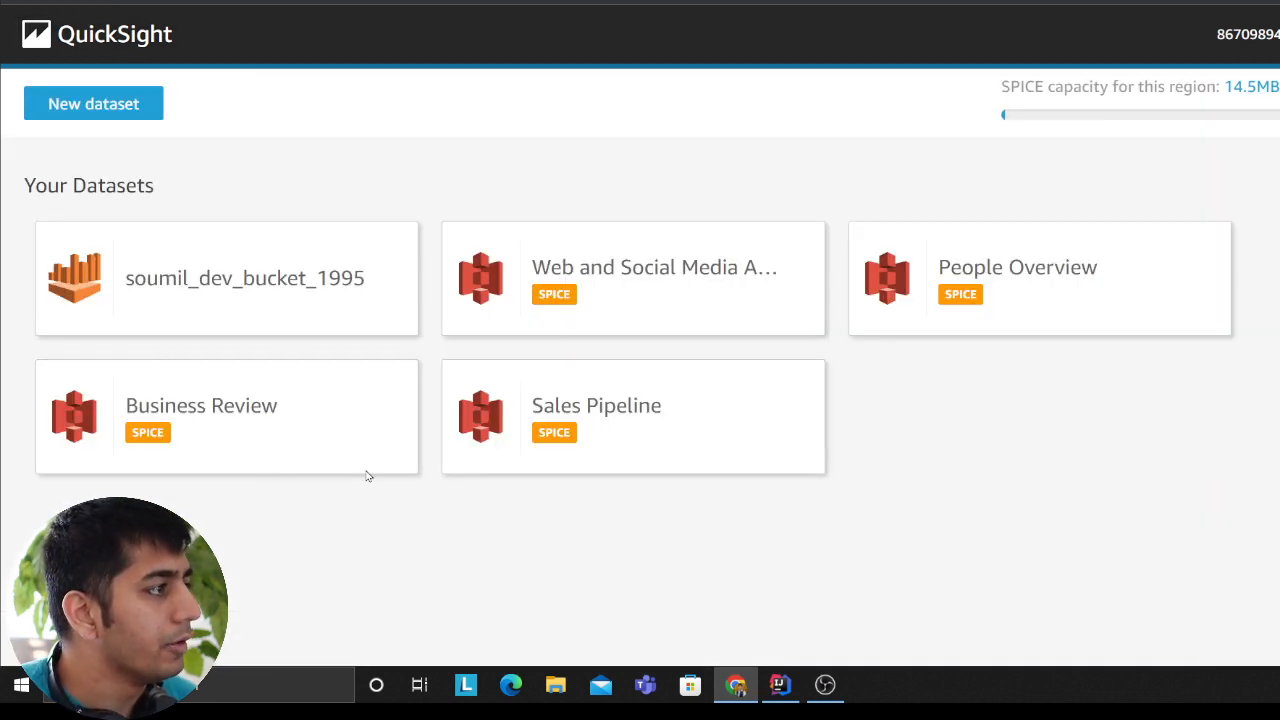
{"action": "left_click", "coordinate": [100, 104]}
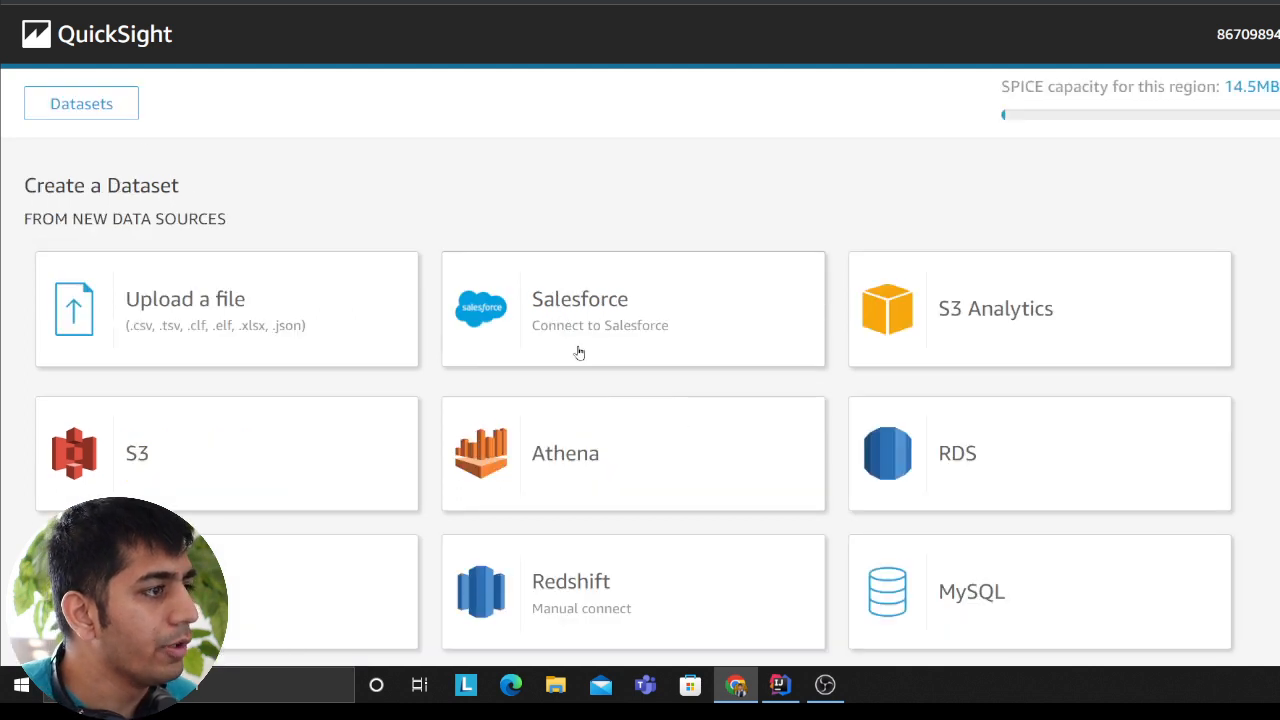
Step: Find Athena among the dataset sources and create a new Athena data source named Test
{"action": "scroll", "coordinate": [660, 477], "scroll_direction": "down", "scroll_amount": 2}
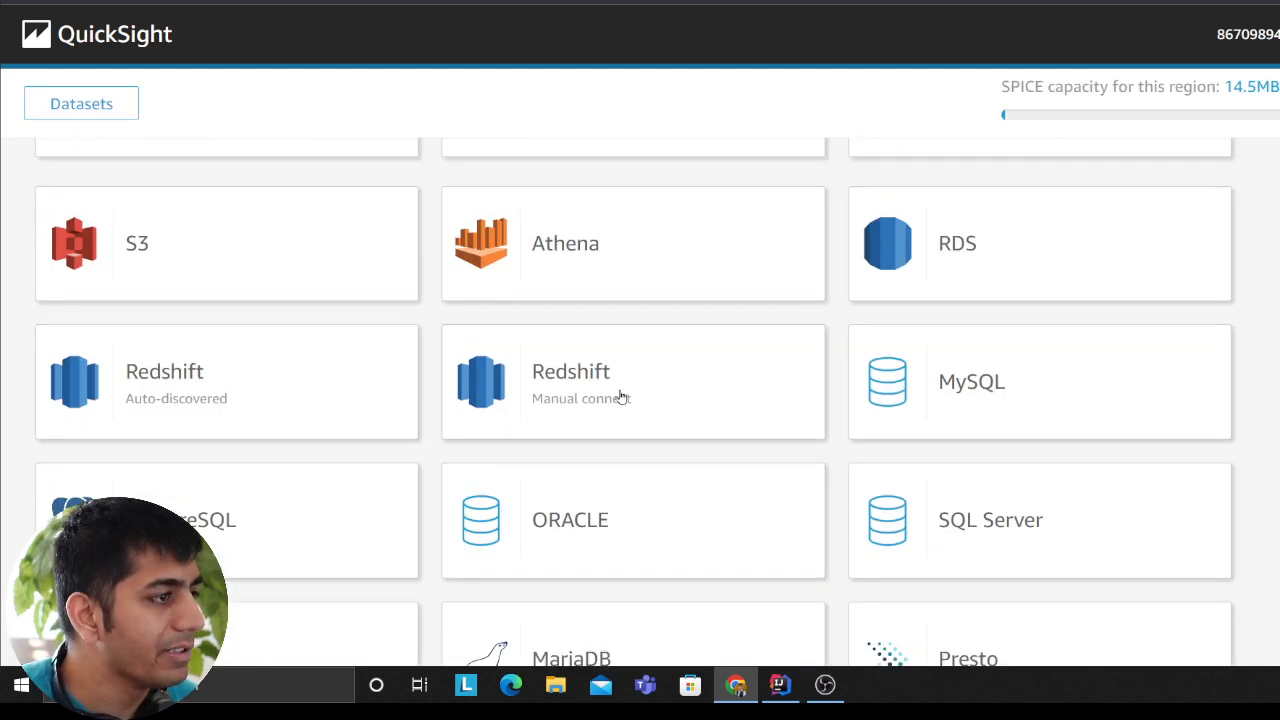
{"action": "key", "text": "ctrl+f"}
{"action": "type", "text": "athena"}
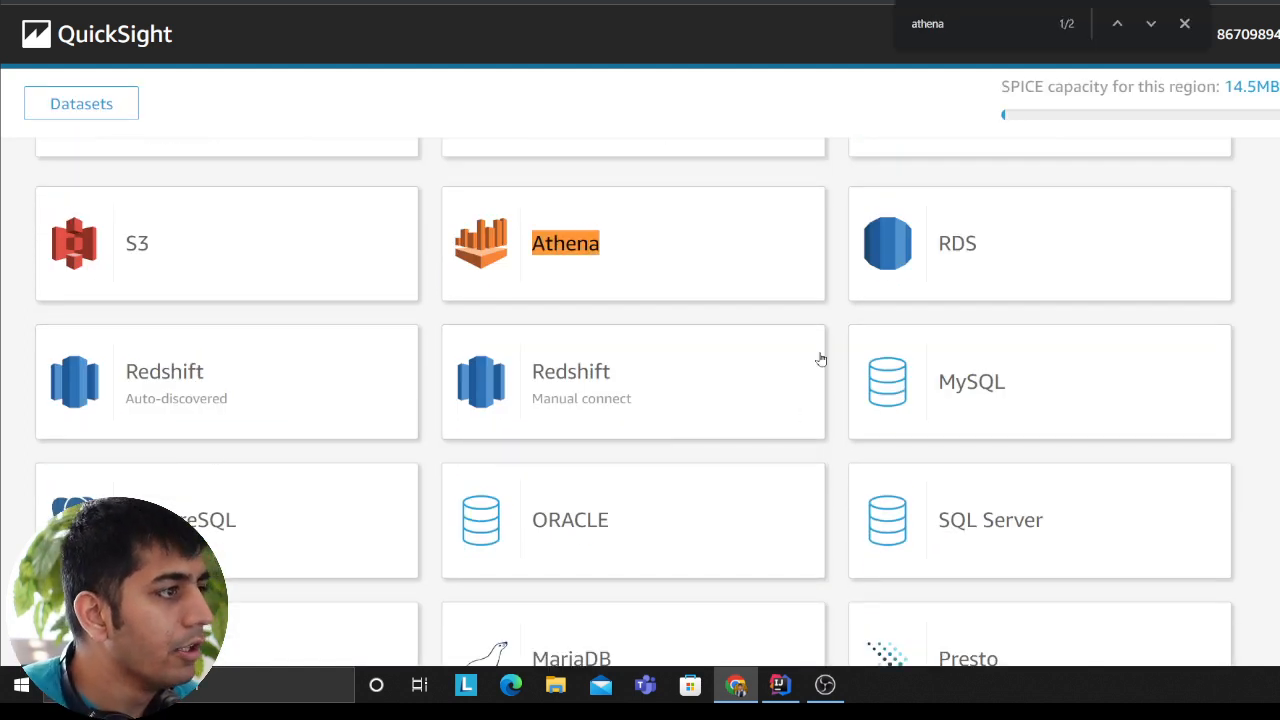
{"action": "left_click", "coordinate": [584, 284]}
{"action": "left_click", "coordinate": [469, 172]}
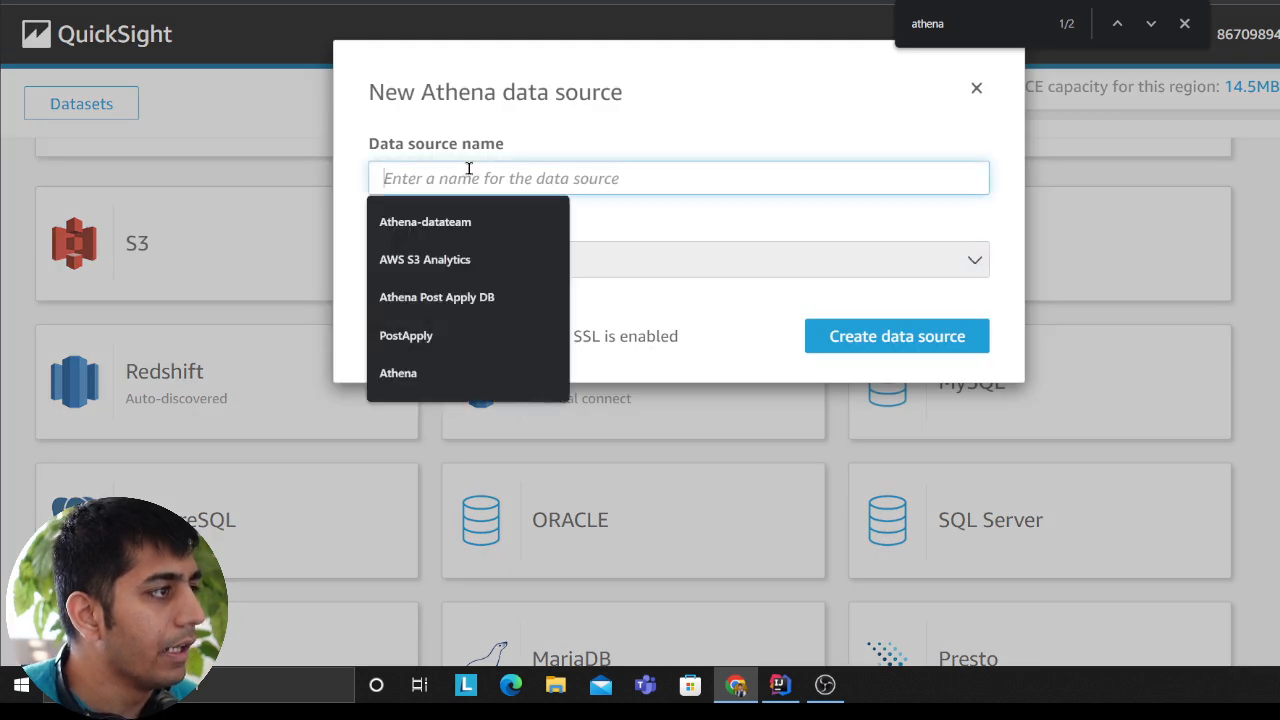
{"action": "type", "text": "Test"}
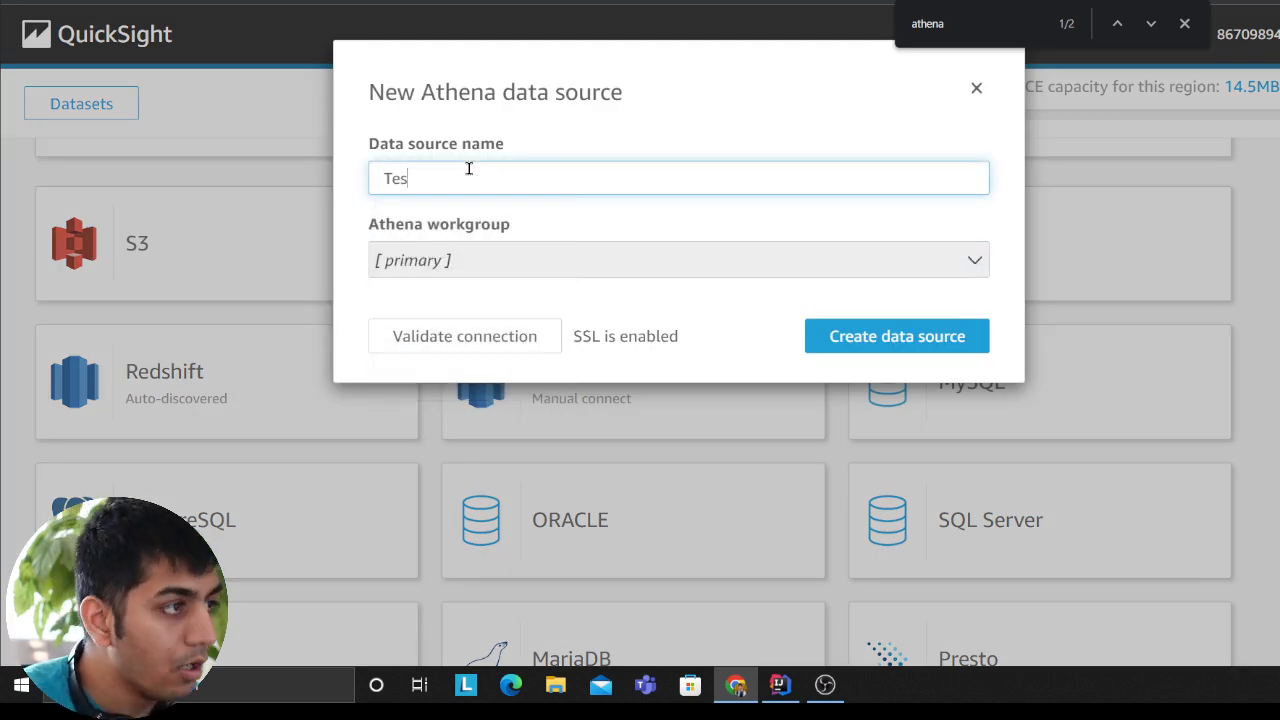
{"action": "key", "text": "ctrl+a"}
{"action": "left_click", "coordinate": [838, 350]}
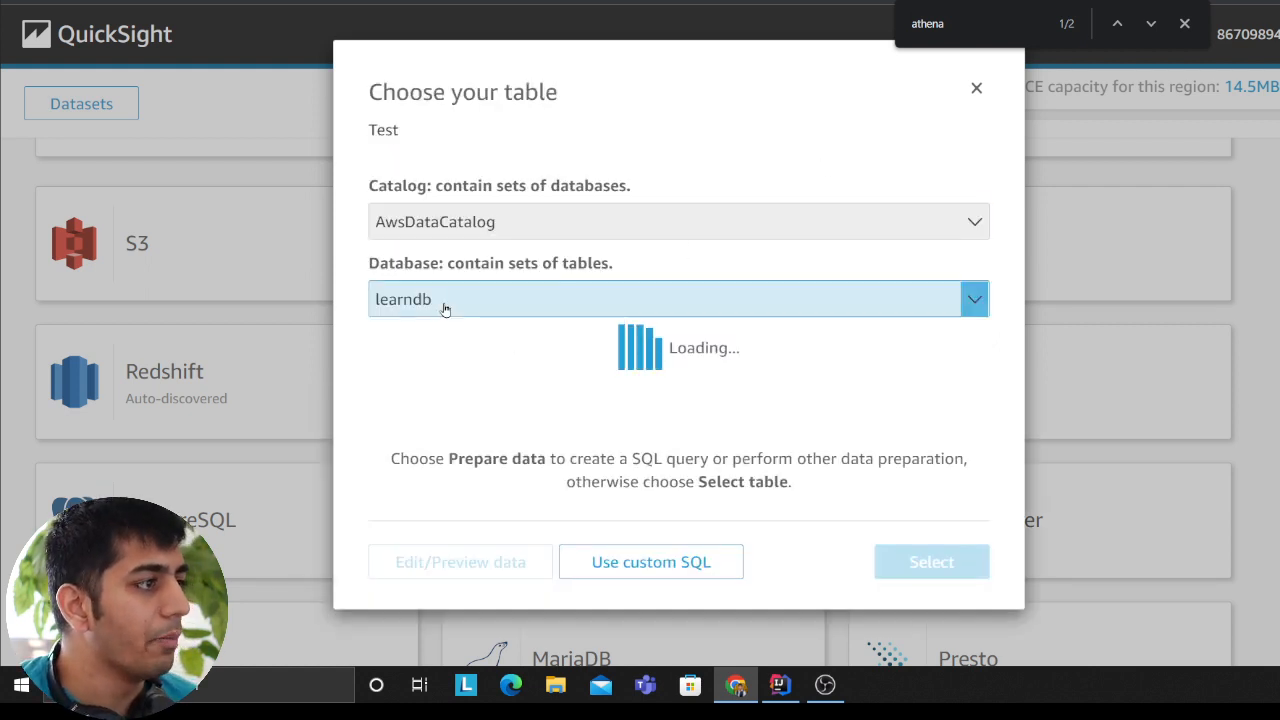
Step: Choose the data table from learndb, set the dataset to directly query the data, and visualize it
{"action": "left_click", "coordinate": [397, 384]}
{"action": "left_click", "coordinate": [915, 561]}
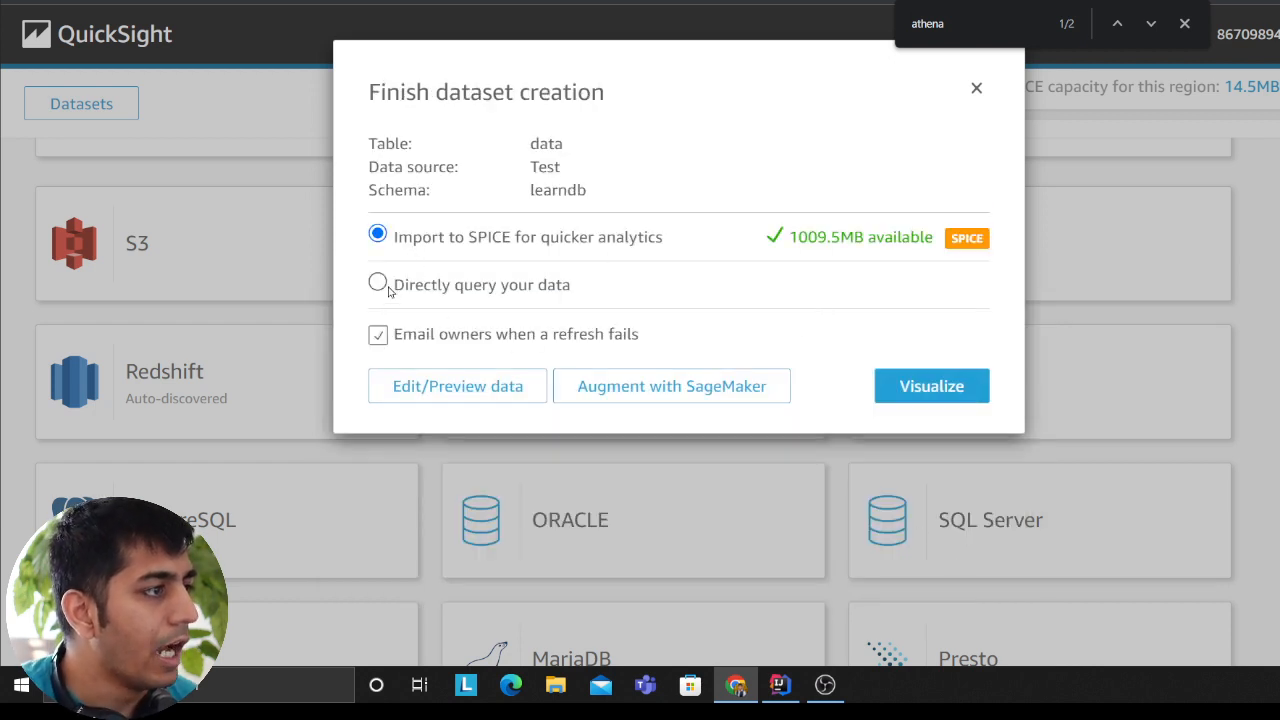
{"action": "left_click", "coordinate": [395, 290]}
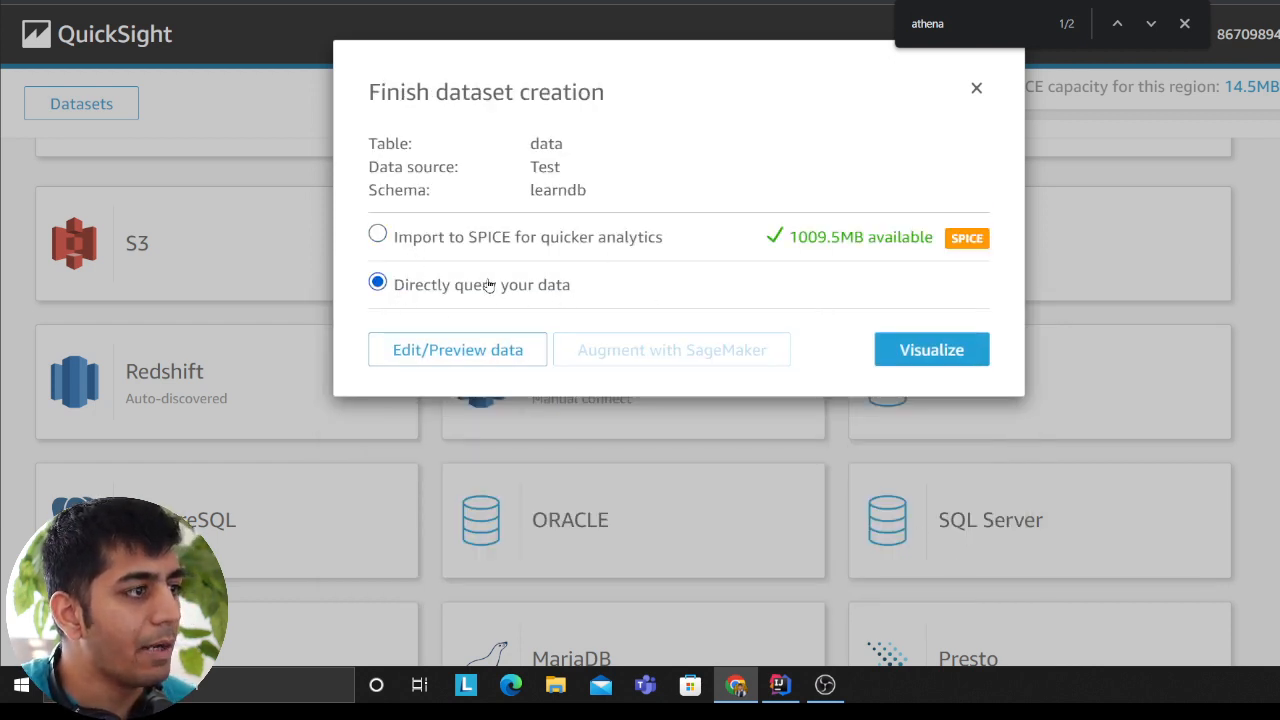
{"action": "left_click", "coordinate": [972, 358]}
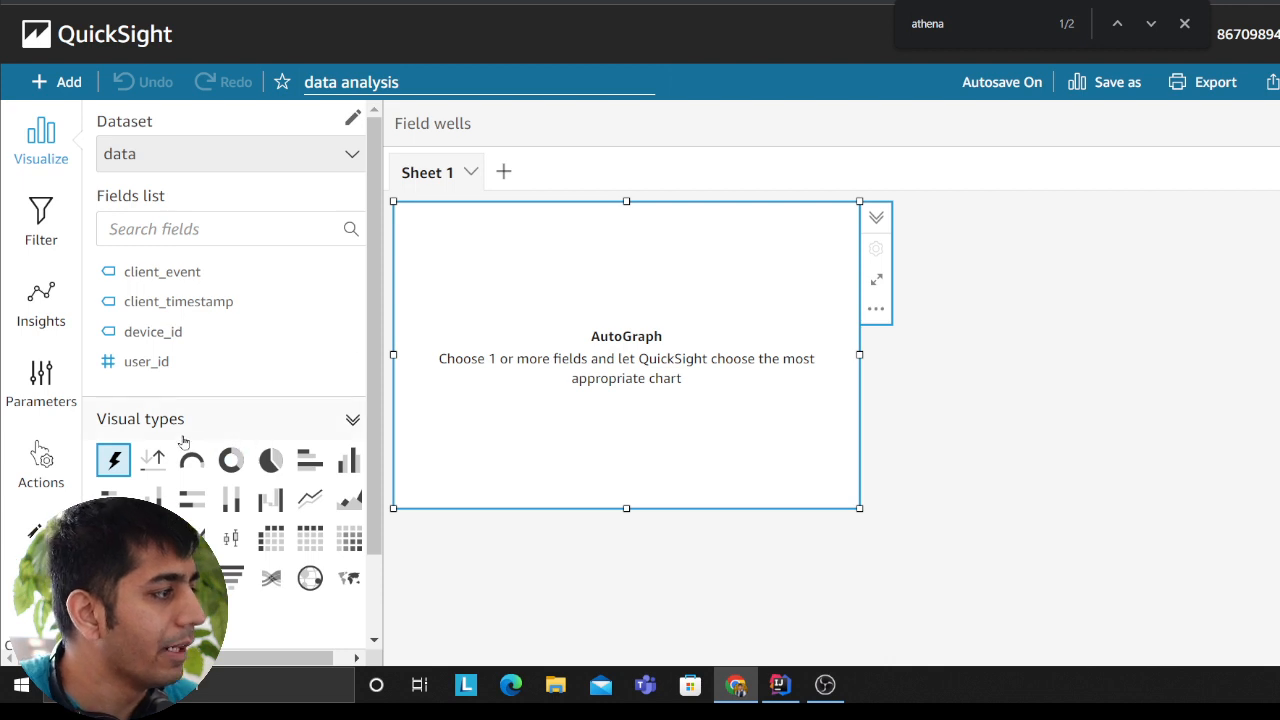
{"action": "left_click", "coordinate": [45, 385]}
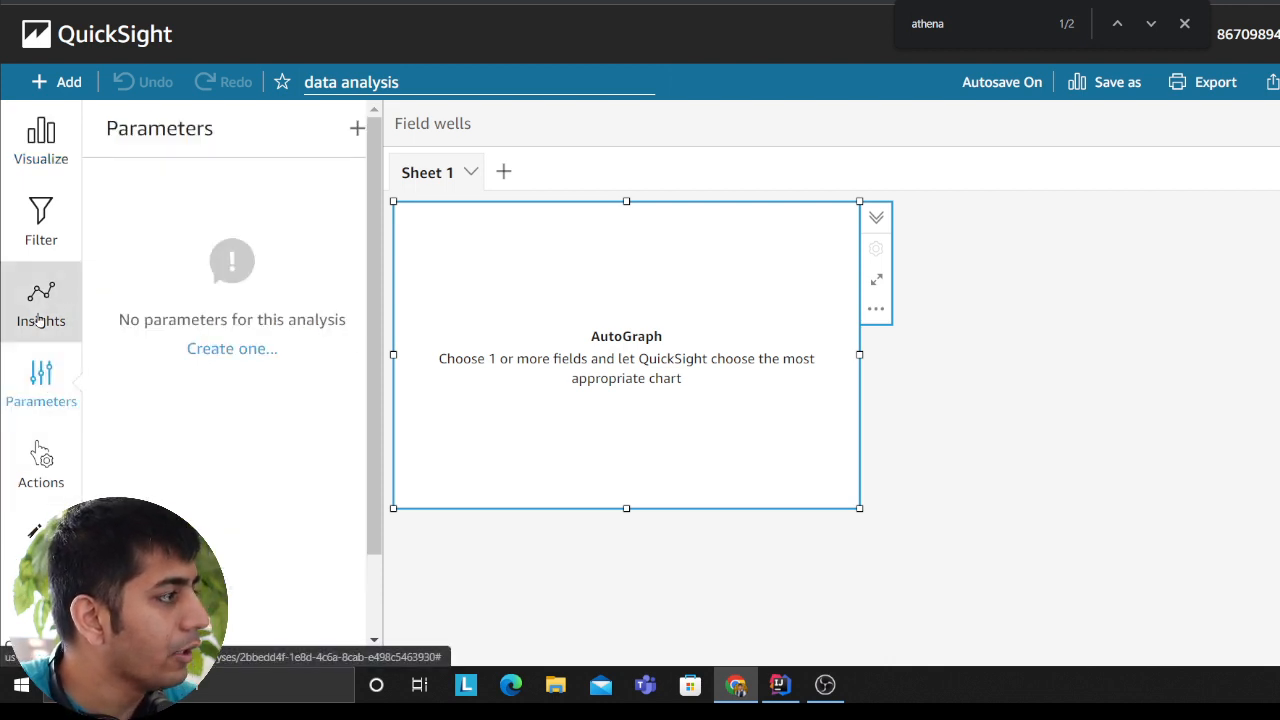
{"action": "left_click", "coordinate": [52, 243]}
{"action": "left_click", "coordinate": [36, 532]}
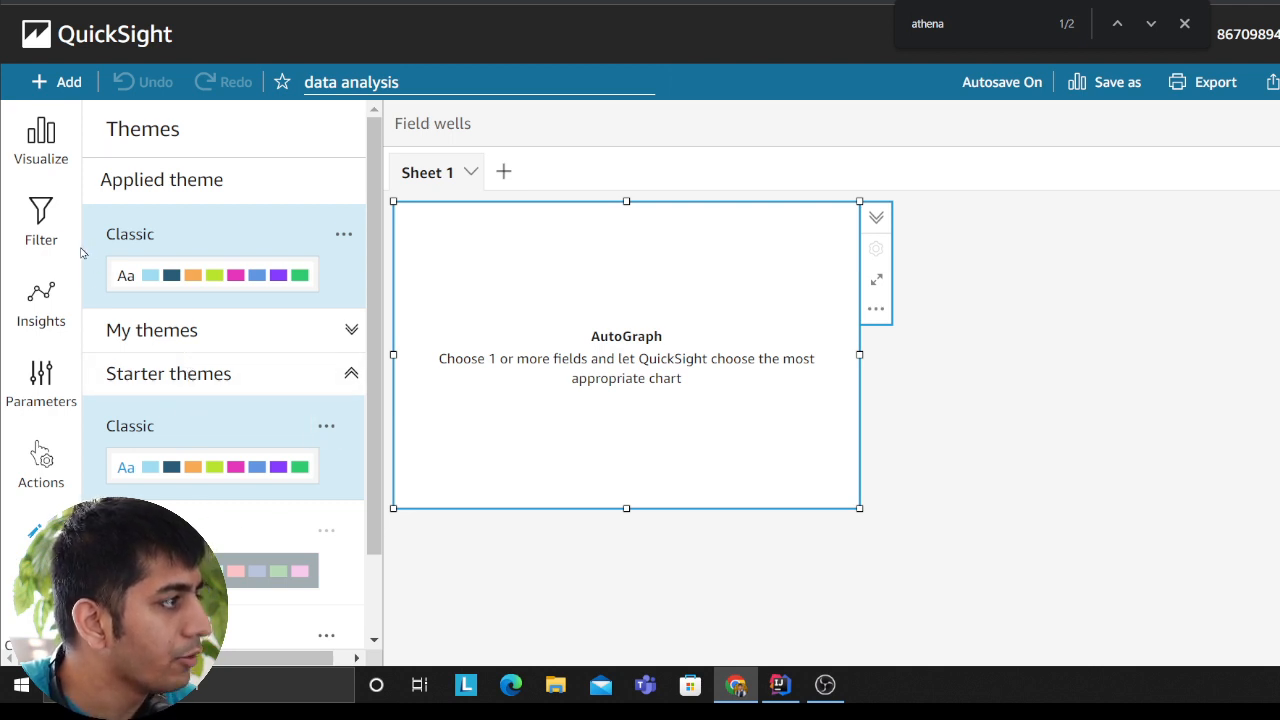
{"action": "left_click", "coordinate": [41, 140]}
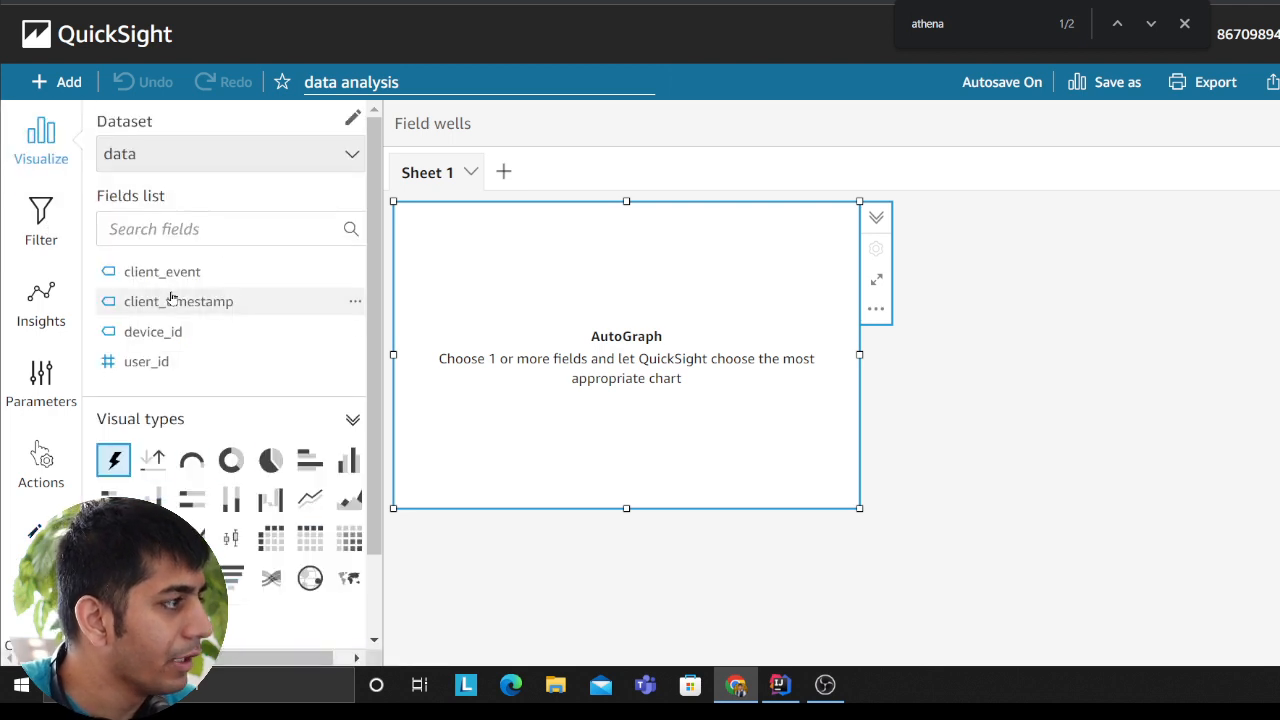
Step: Try to chart user_id and device_id in the empty visual, using device_id alone and a vertical stacked bar chart
{"action": "left_click_drag", "start_coordinate": [147, 362], "coordinate": [628, 372]}
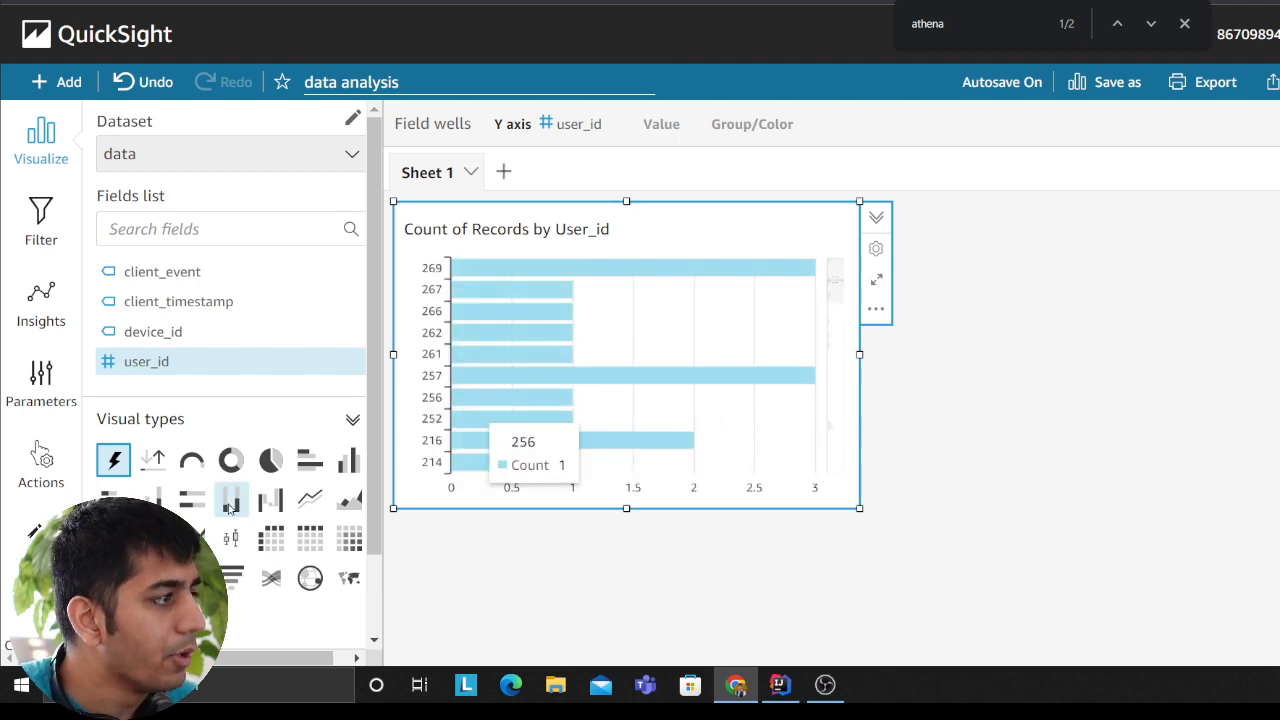
{"action": "left_click_drag", "start_coordinate": [155, 335], "coordinate": [614, 308]}
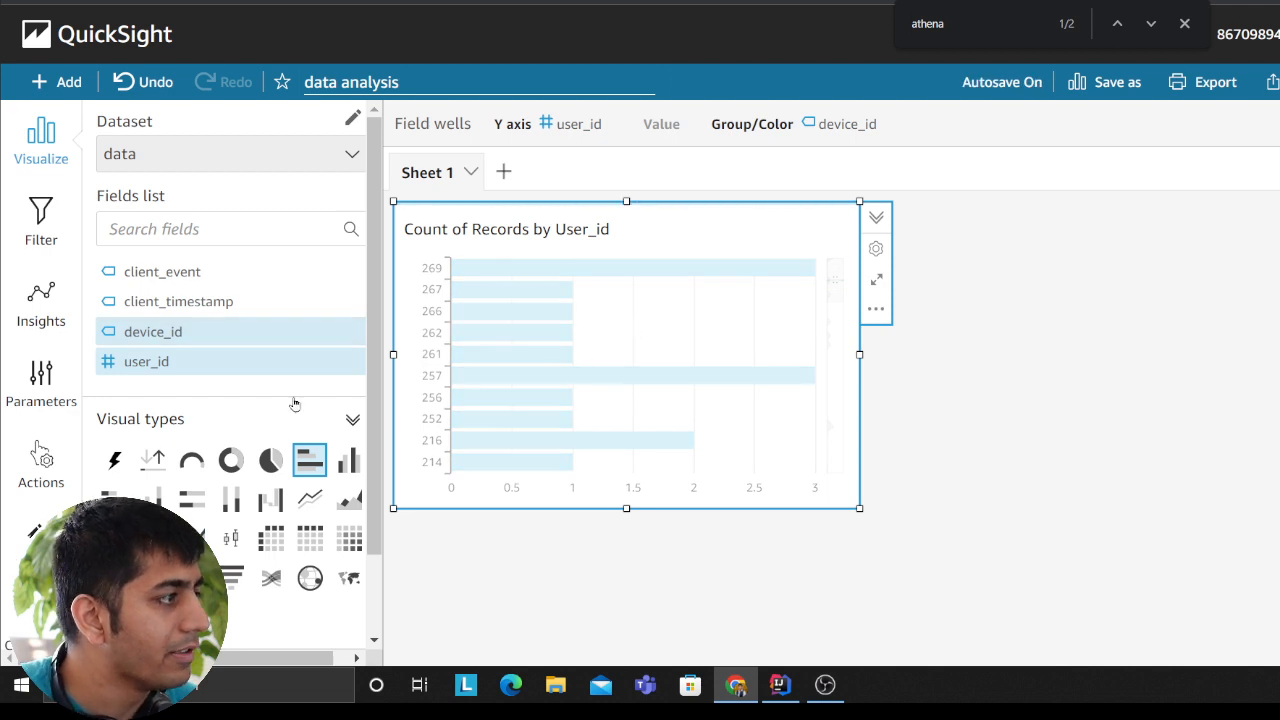
{"action": "left_click", "coordinate": [183, 362]}
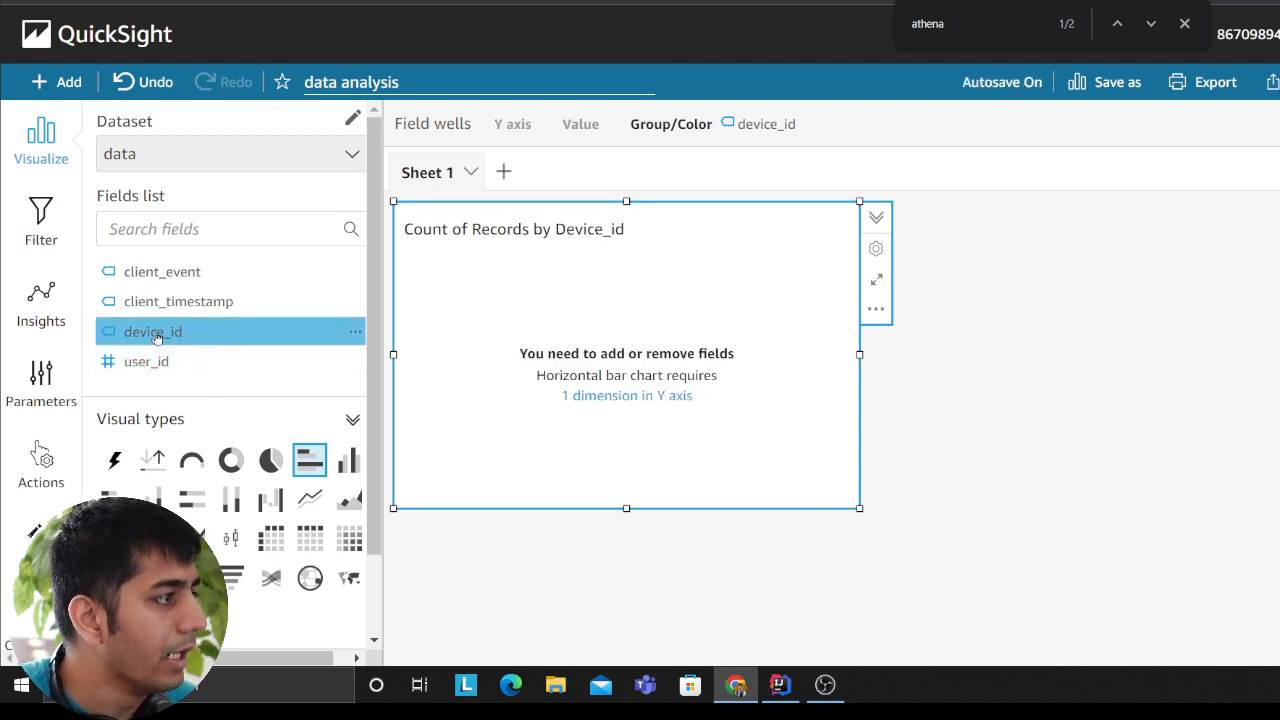
{"action": "left_click_drag", "start_coordinate": [157, 338], "coordinate": [654, 320]}
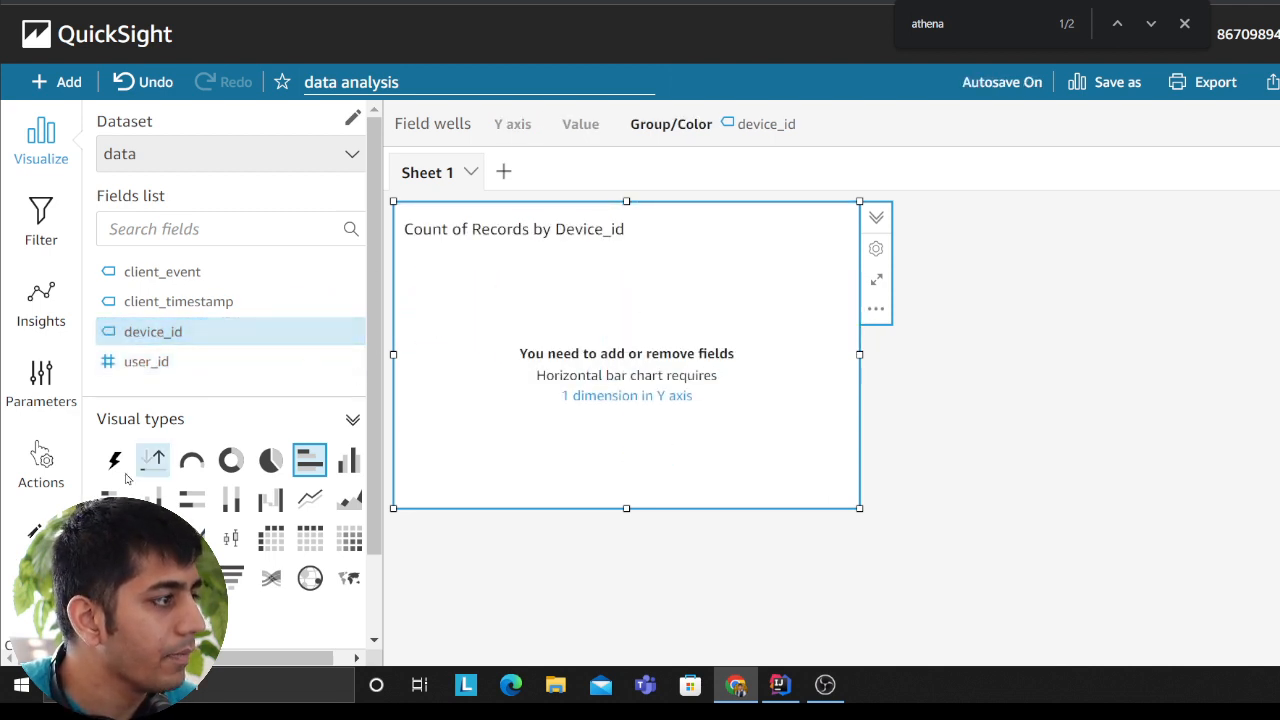
{"action": "left_click", "coordinate": [152, 497]}
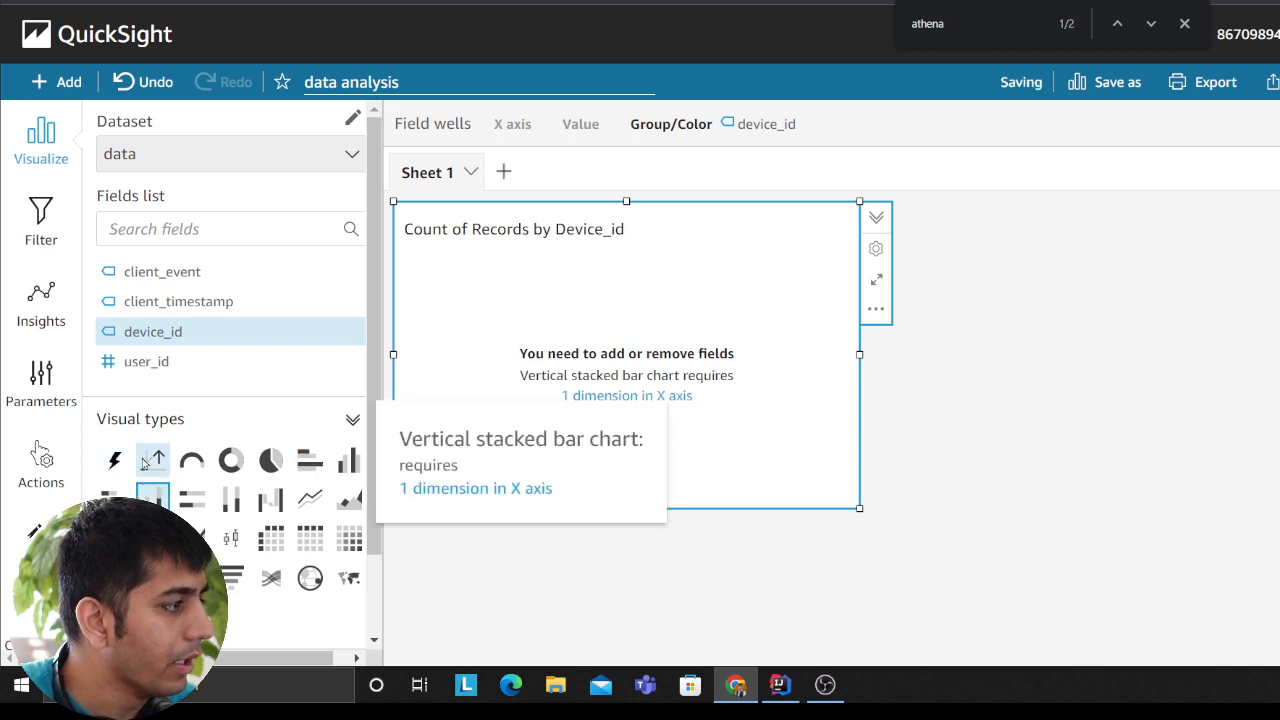
{"action": "left_click_drag", "start_coordinate": [153, 332], "coordinate": [562, 346]}
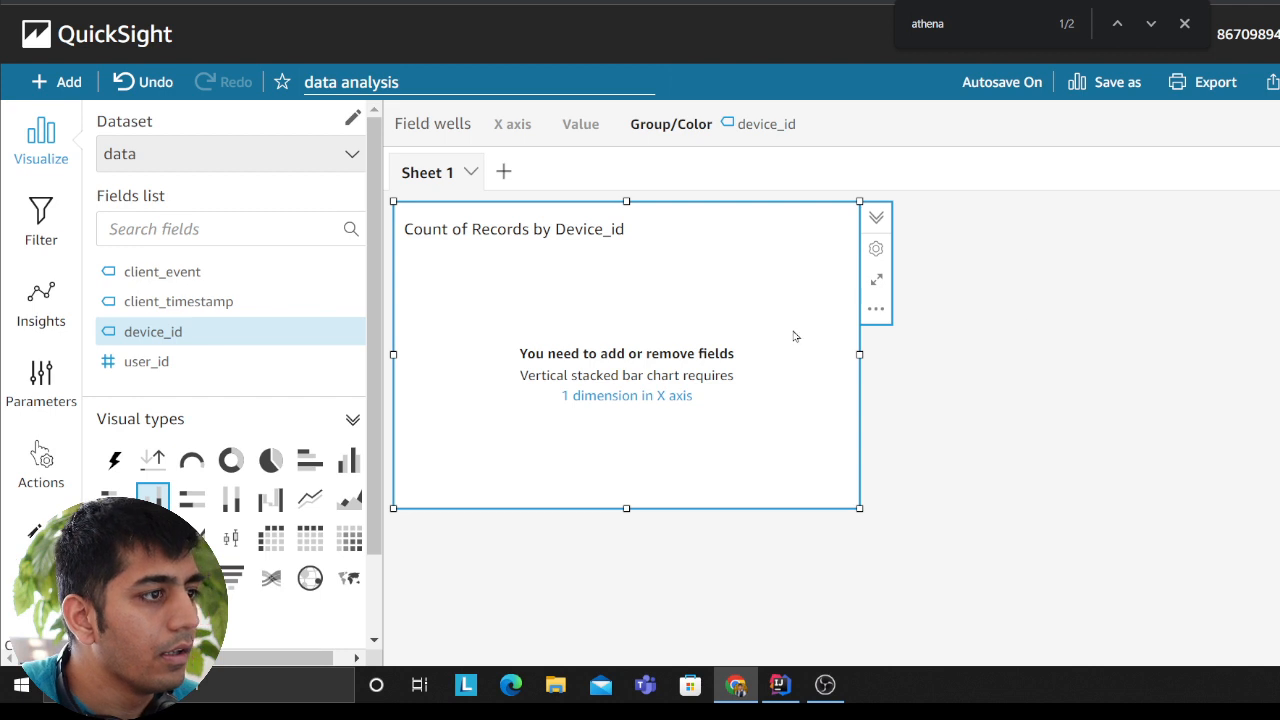
Step: Delete the Count of Records by Device_id visual from Sheet 1
{"action": "left_click", "coordinate": [876, 309]}
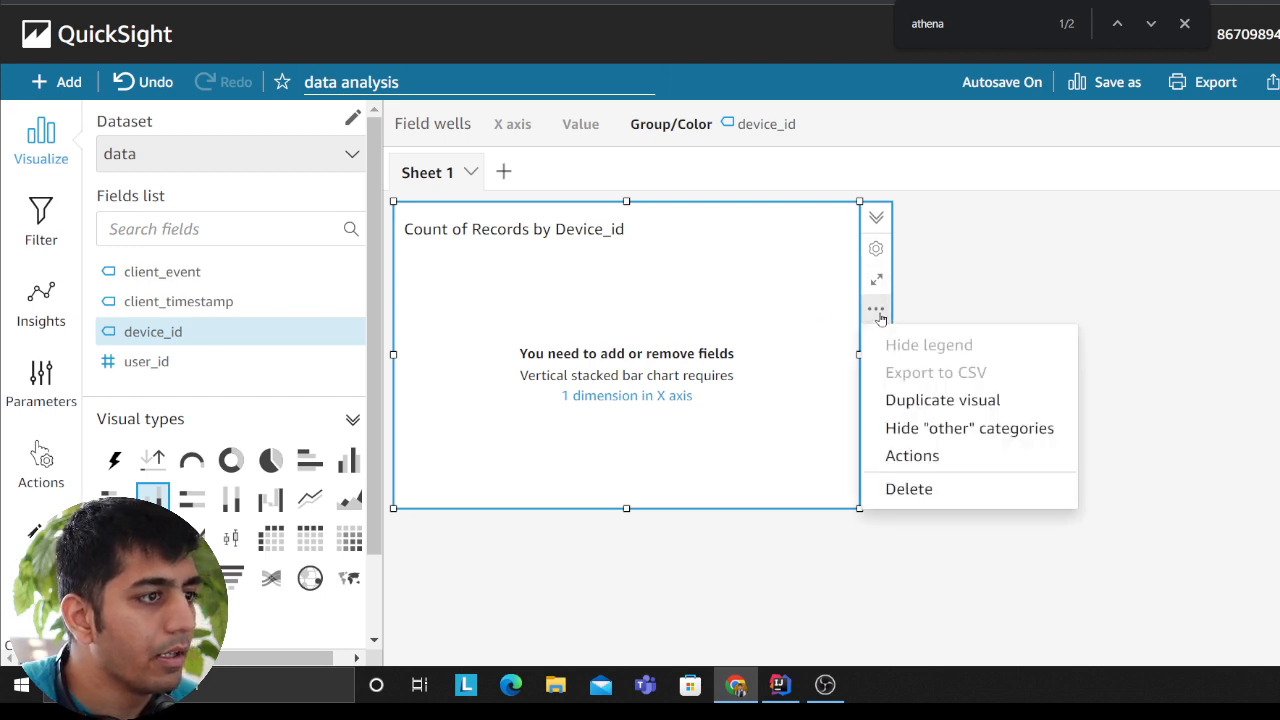
{"action": "left_click", "coordinate": [912, 489]}
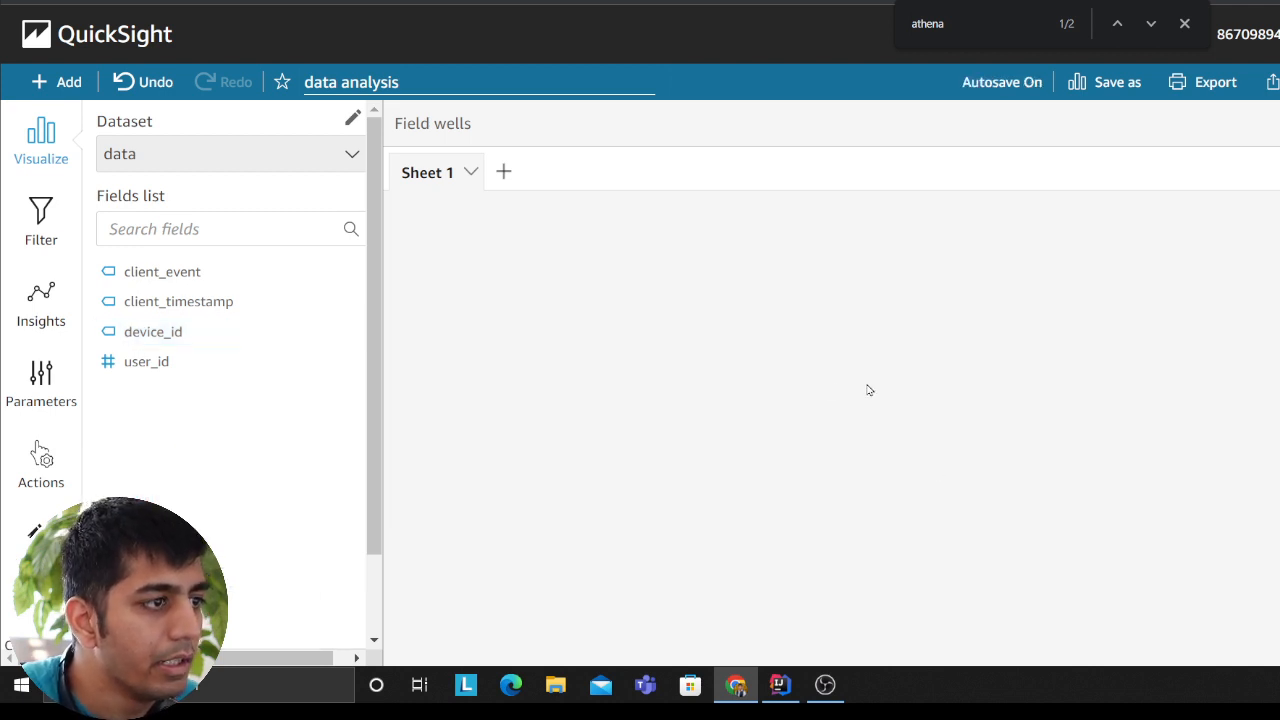
Step: Add a visual of record counts by device_id to Sheet 1 and change it to a clustered bar combo chart
{"action": "left_click_drag", "start_coordinate": [159, 337], "coordinate": [222, 350]}
{"action": "left_click", "coordinate": [150, 340]}
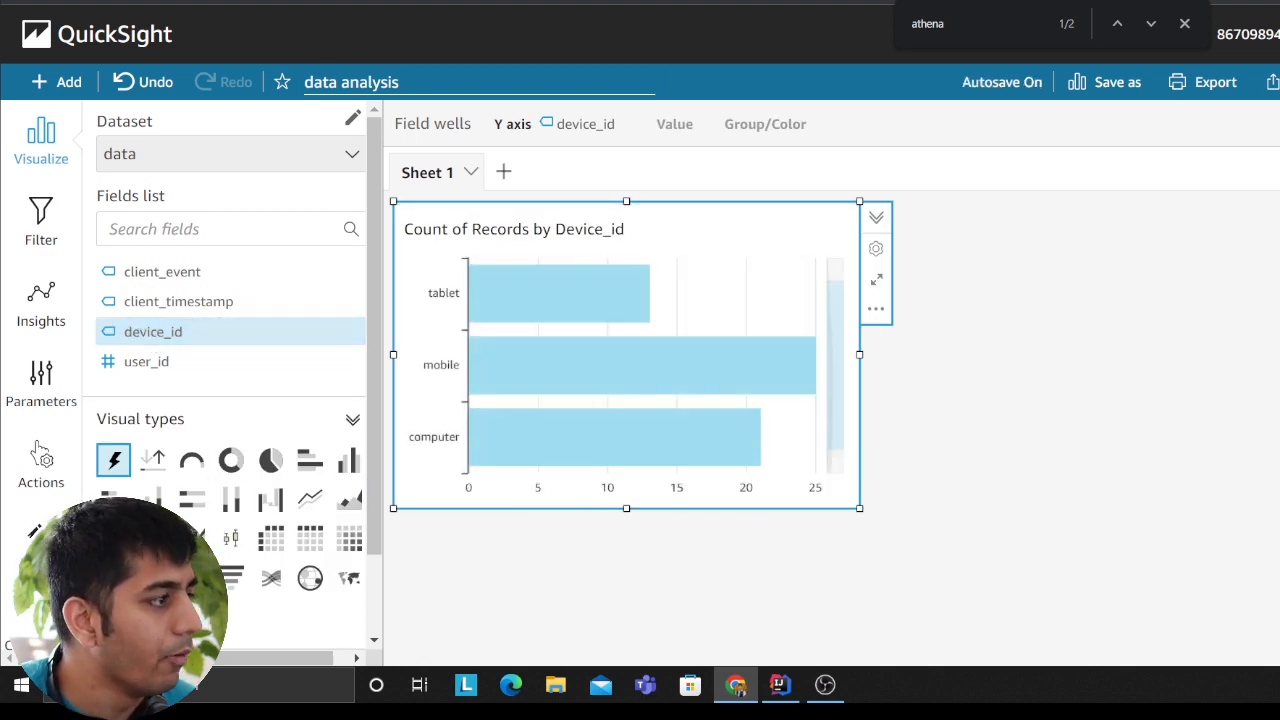
{"action": "left_click", "coordinate": [153, 538]}
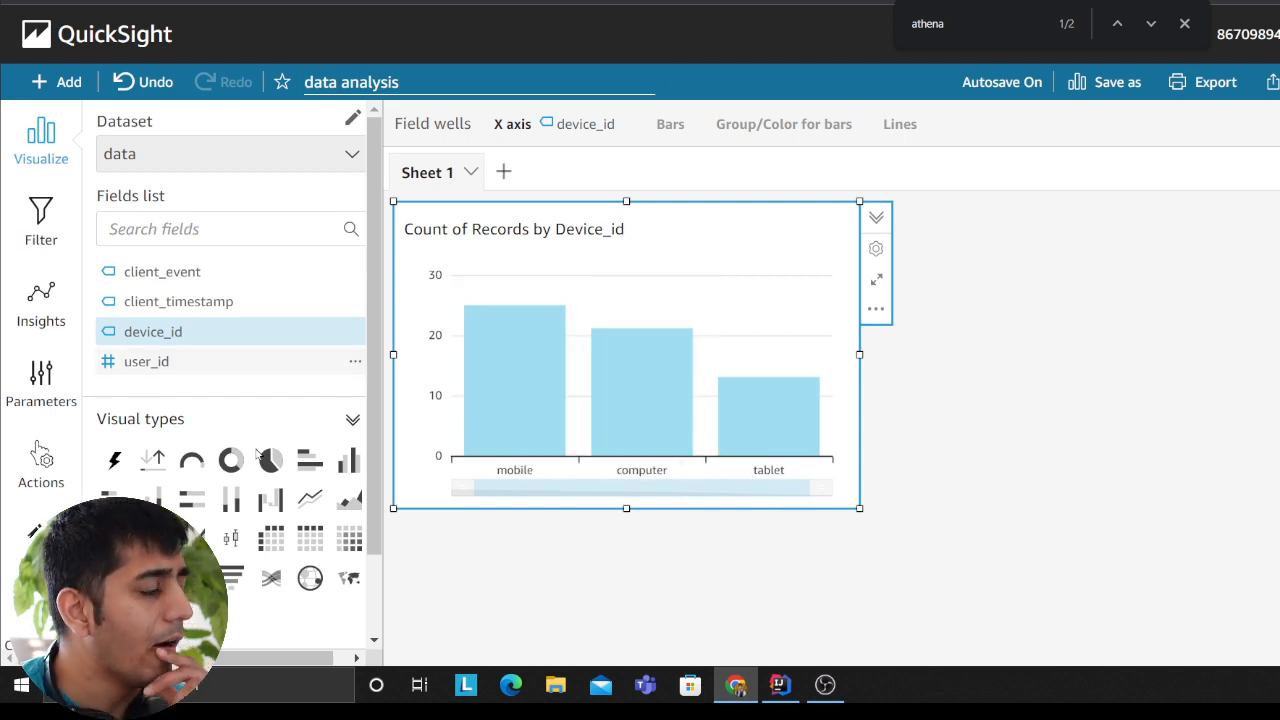
Step: Examine the applied theme and the available starter themes for the analysis
{"action": "left_click", "coordinate": [38, 530]}
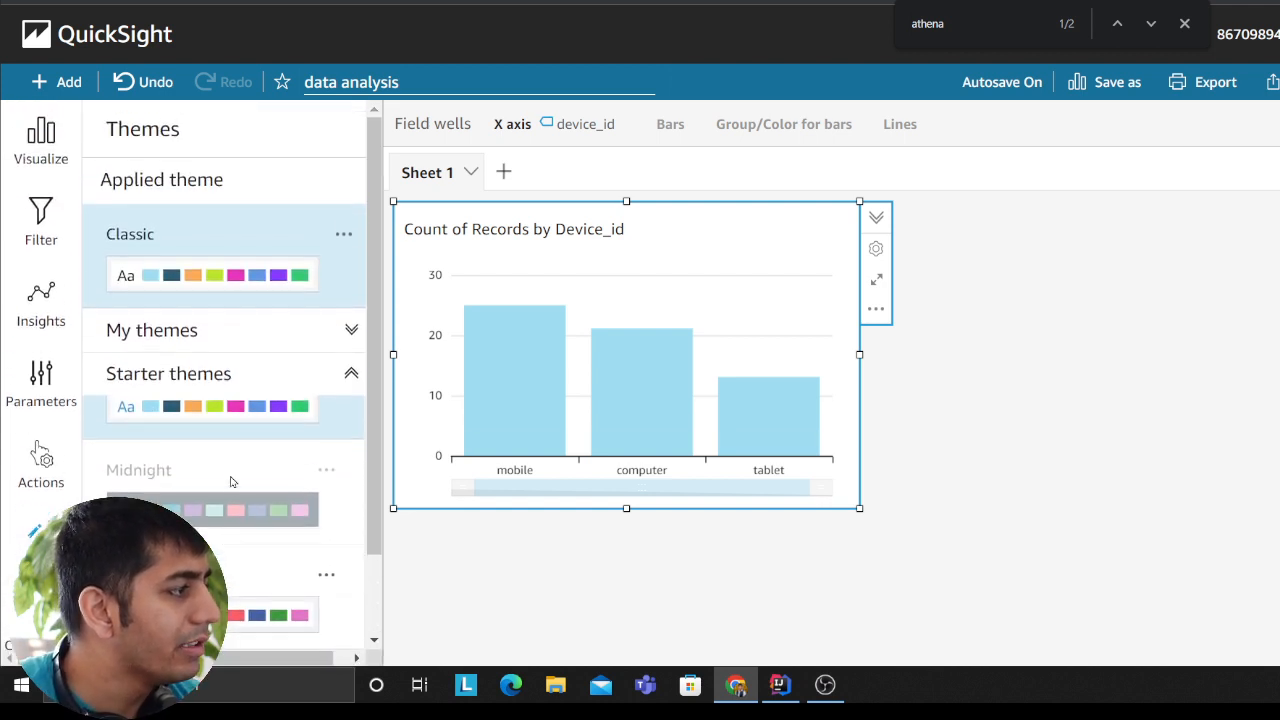
{"action": "left_click", "coordinate": [217, 342]}
{"action": "left_click", "coordinate": [218, 335]}
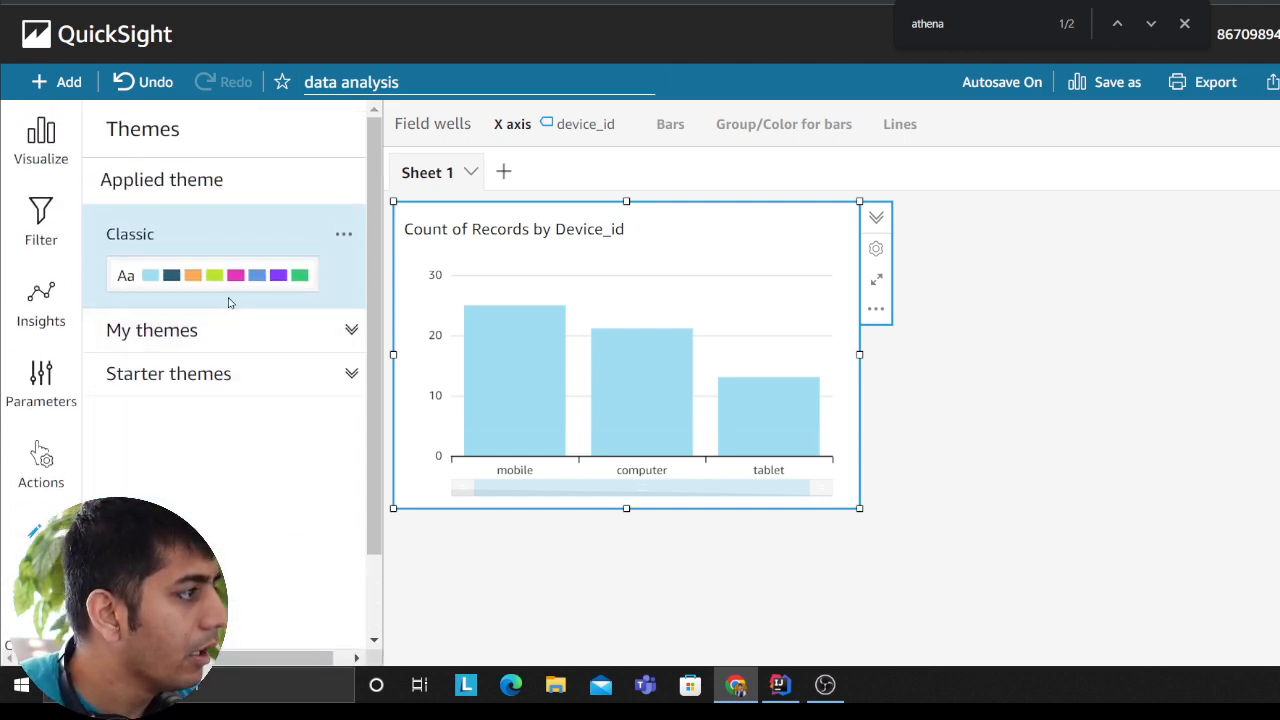
{"action": "left_click", "coordinate": [194, 374]}
{"action": "scroll", "coordinate": [200, 480], "scroll_direction": "down", "scroll_amount": 1}
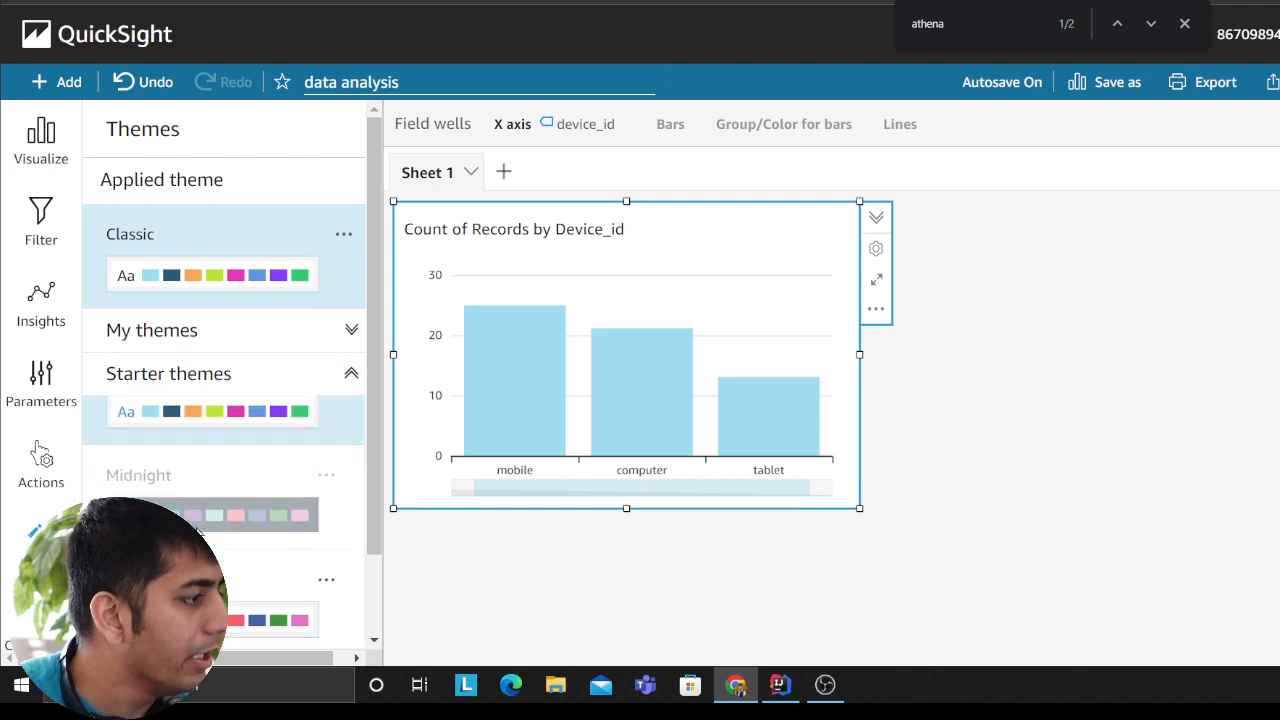
{"action": "scroll", "coordinate": [255, 457], "scroll_direction": "up", "scroll_amount": 1}
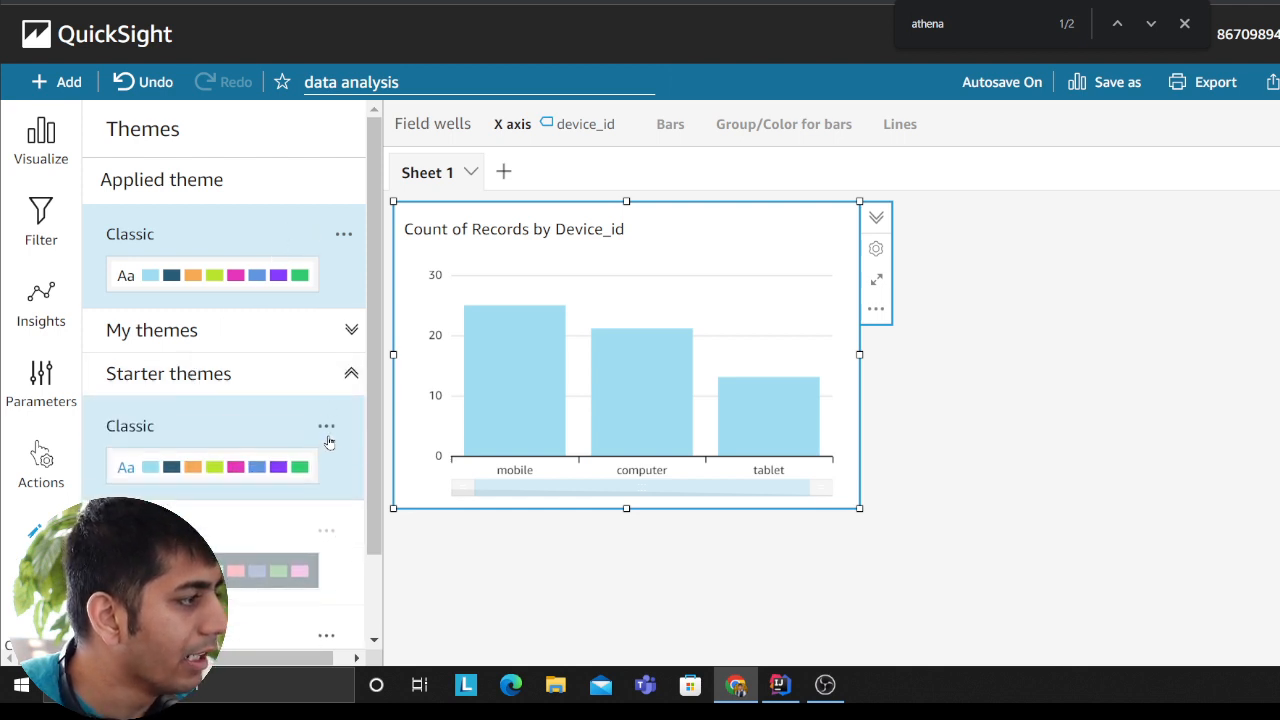
{"action": "left_click", "coordinate": [328, 427]}
{"action": "left_click", "coordinate": [303, 536]}
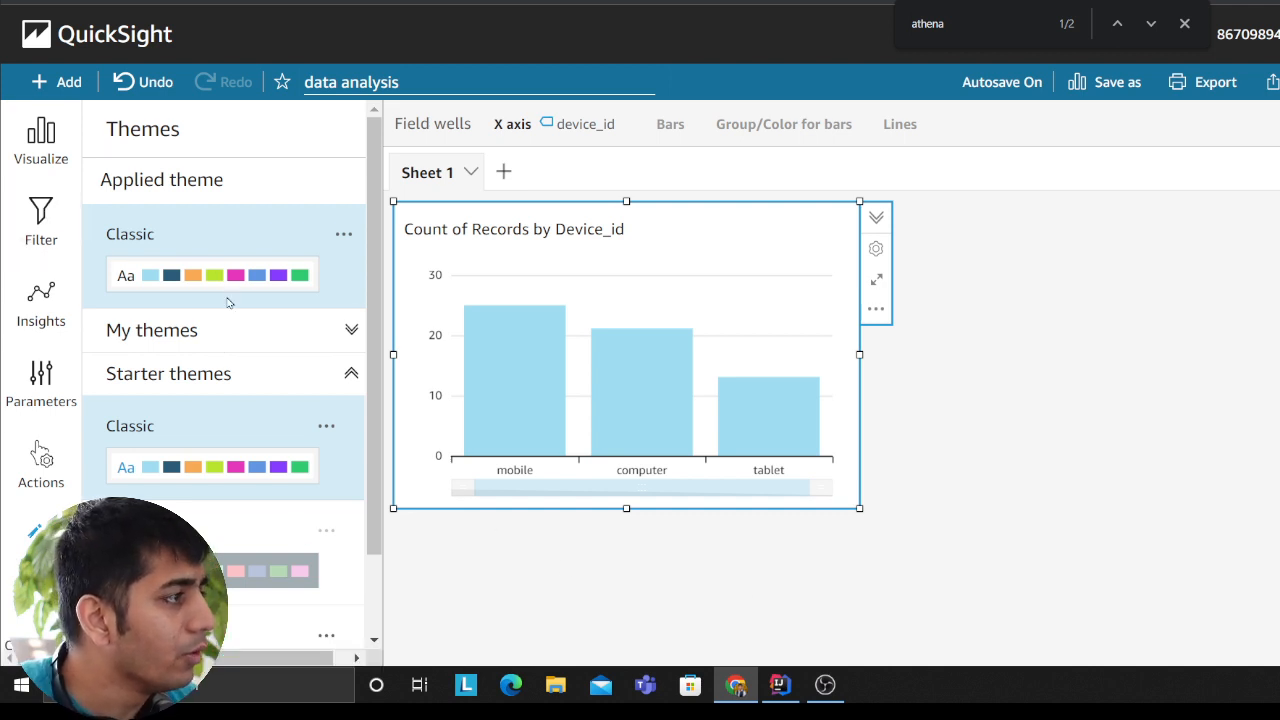
{"action": "left_click", "coordinate": [190, 386]}
{"action": "left_click", "coordinate": [300, 337]}
{"action": "left_click", "coordinate": [300, 337]}
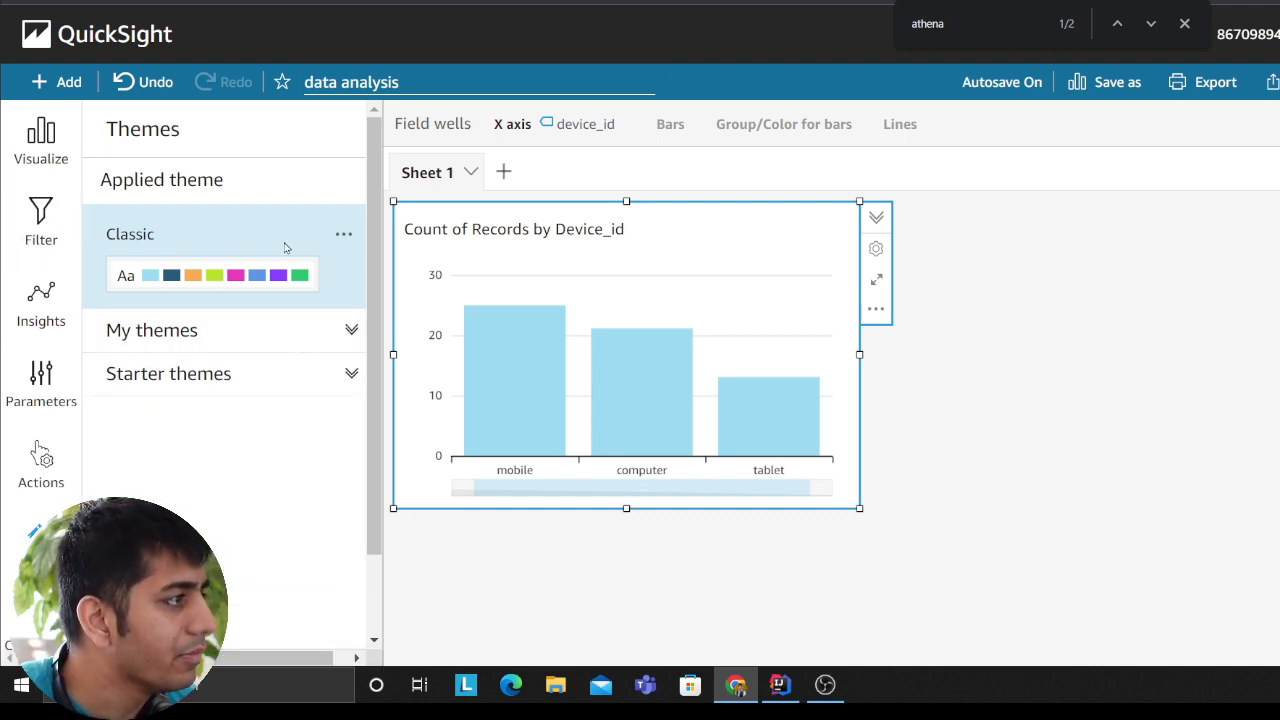
{"action": "left_click", "coordinate": [341, 236]}
{"action": "left_click", "coordinate": [231, 390]}
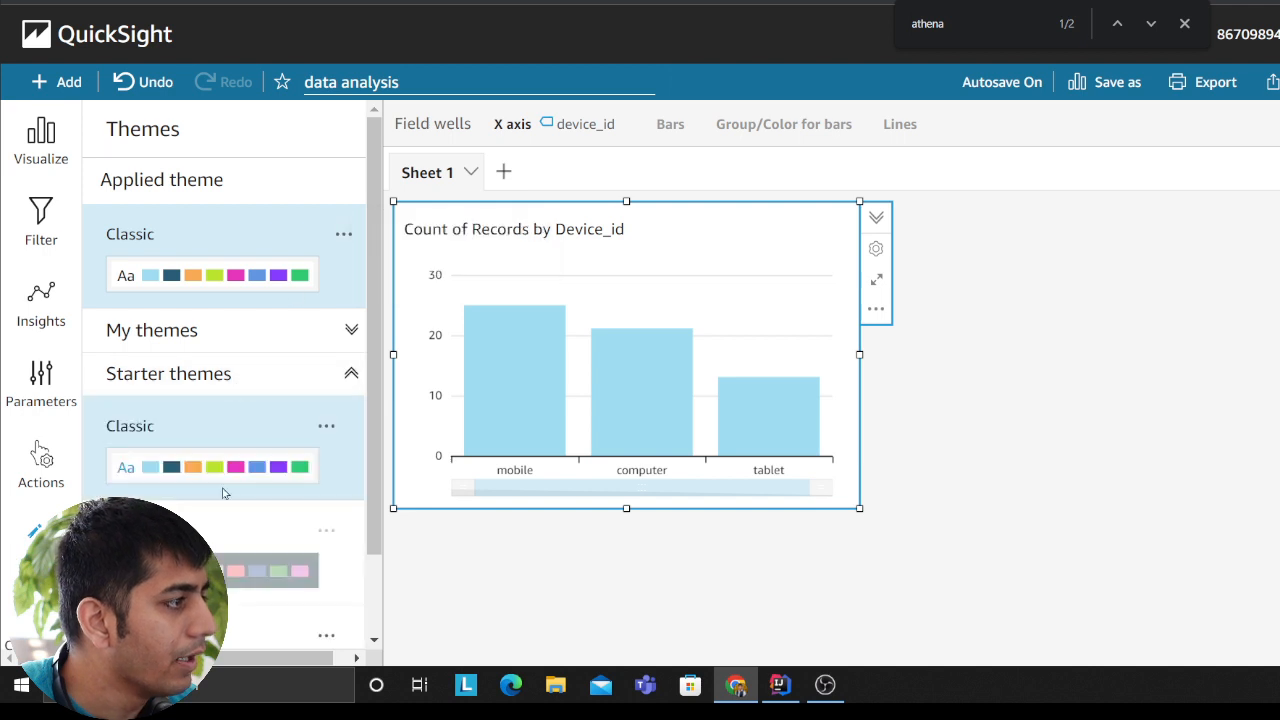
{"action": "scroll", "coordinate": [245, 503], "scroll_direction": "down", "scroll_amount": 1}
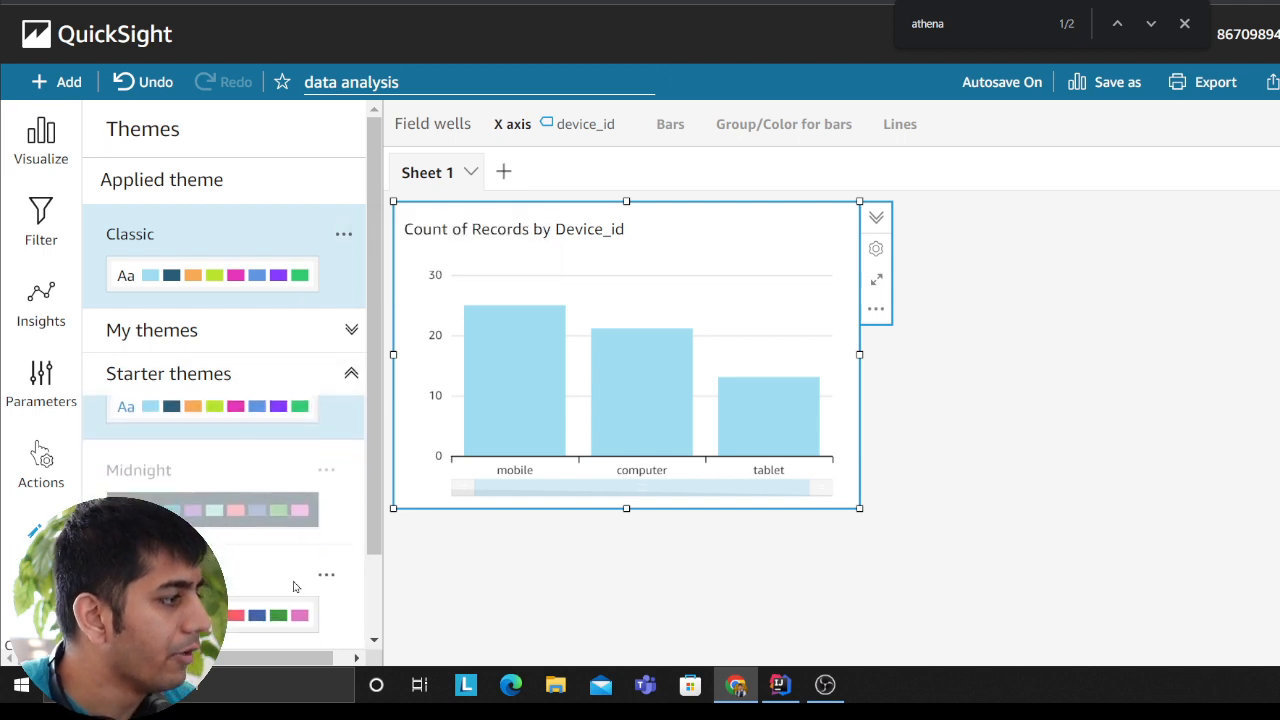
{"action": "left_click", "coordinate": [41, 140]}
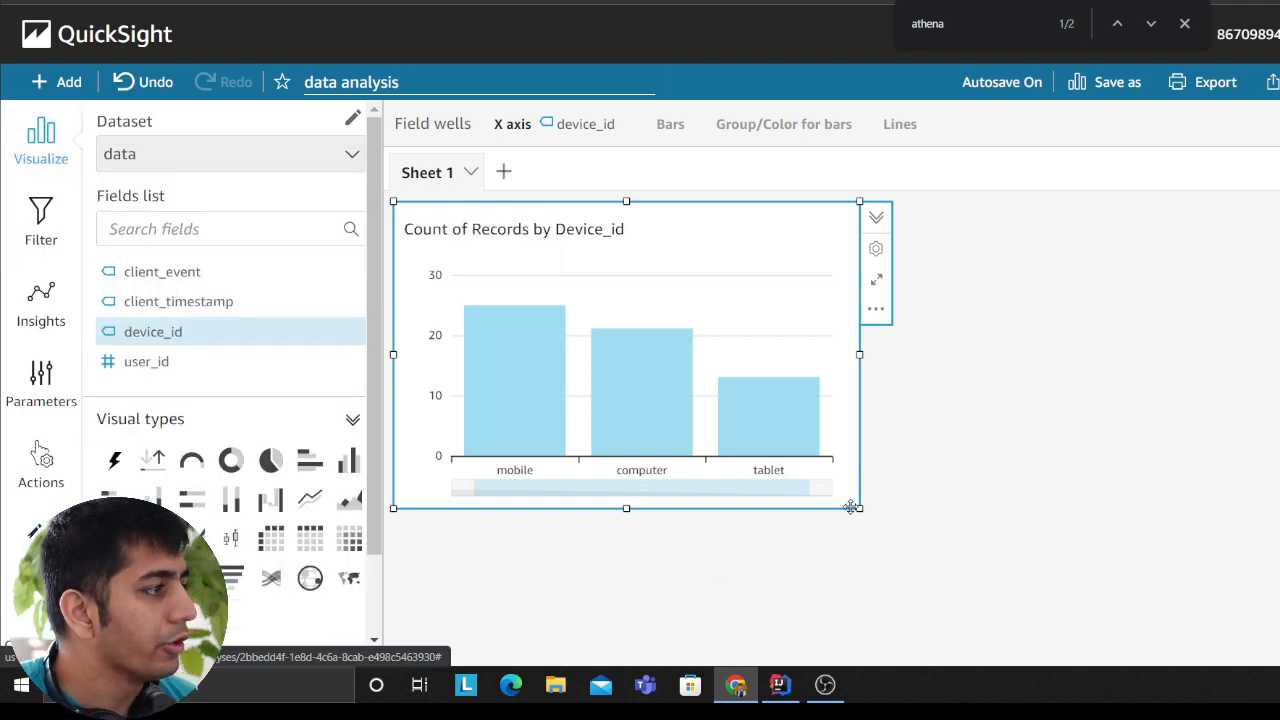
Step: Add a separate visual of record counts by user_id to Sheet 1
{"action": "left_click", "coordinate": [1023, 483]}
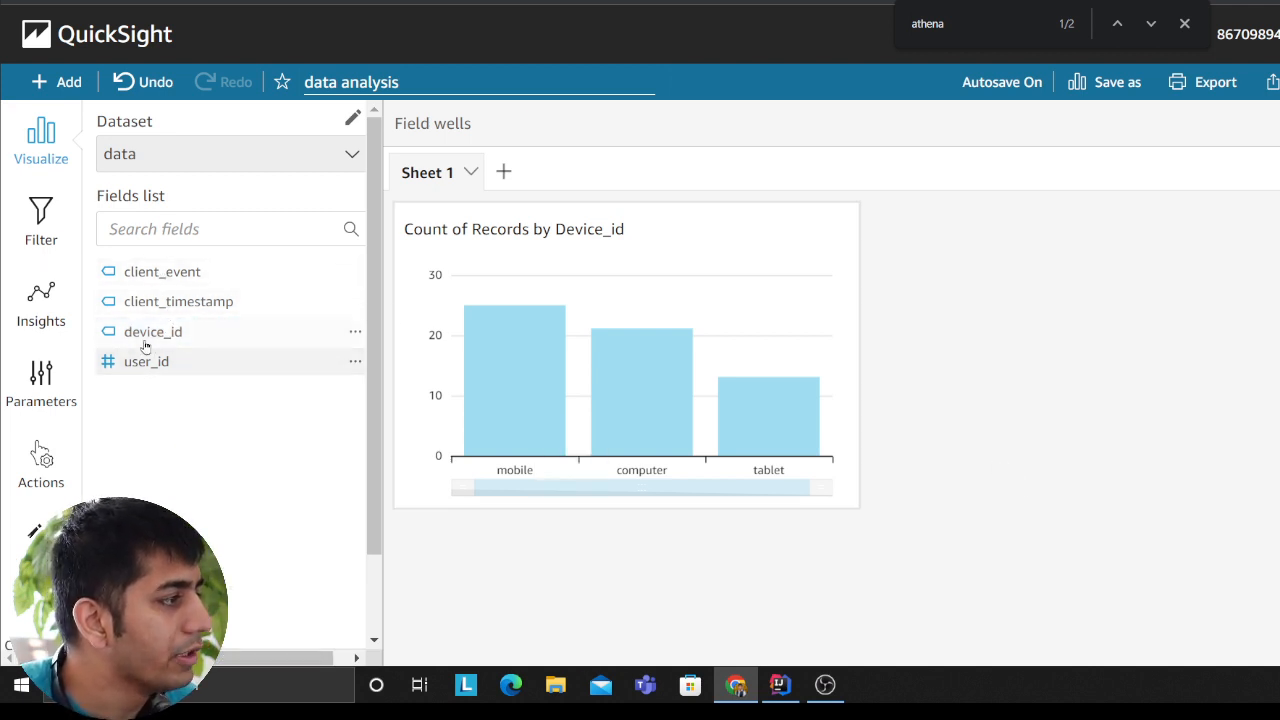
{"action": "mouse_move", "coordinate": [140, 370]}
{"action": "left_mouse_down"}
{"action": "mouse_move", "coordinate": [811, 418]}
{"action": "mouse_move", "coordinate": [157, 383]}
{"action": "left_mouse_up"}
{"action": "left_click", "coordinate": [157, 370]}
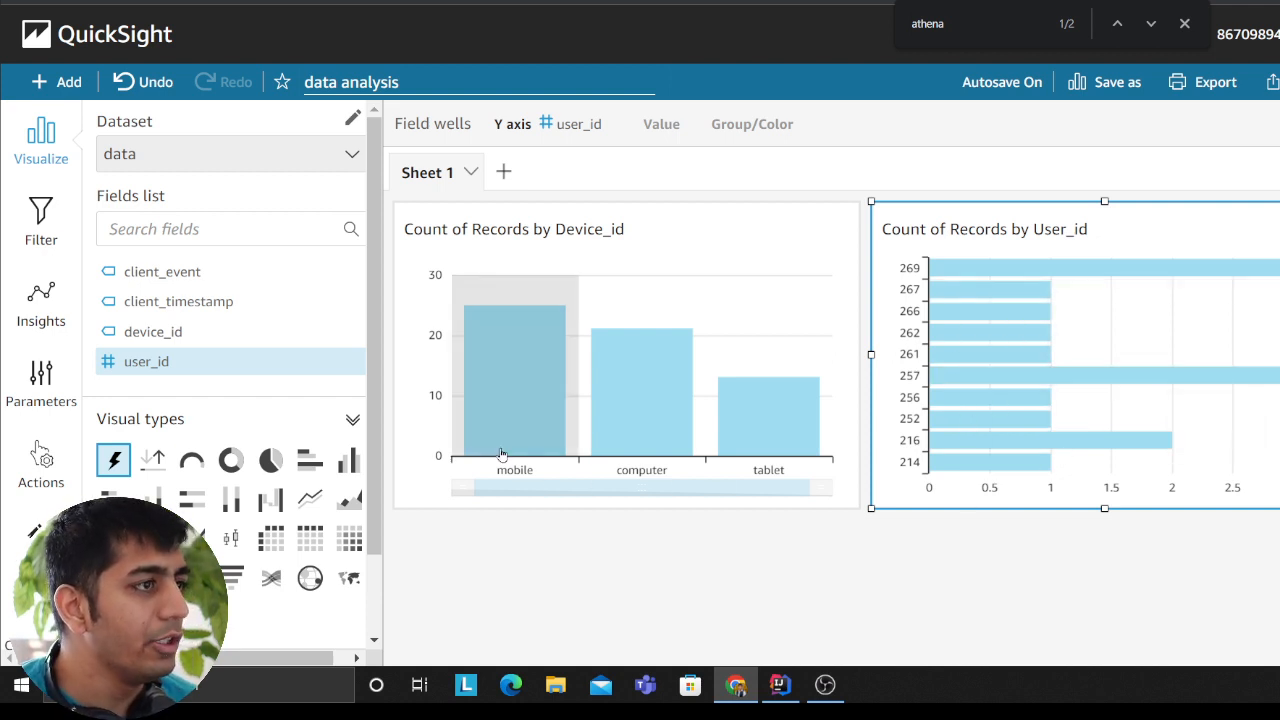
{"action": "left_click", "coordinate": [803, 580]}
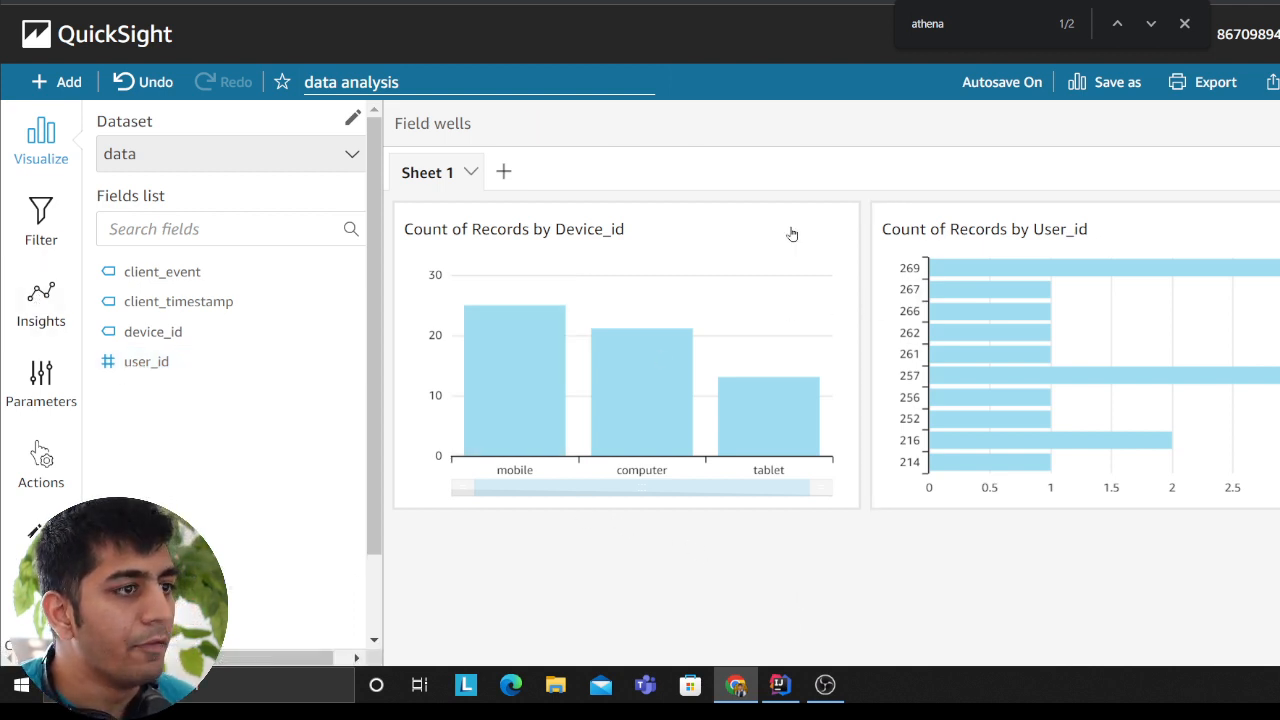
Step: Export the Count of Records by Device_id visual's data to a CSV file
{"action": "left_click", "coordinate": [743, 234]}
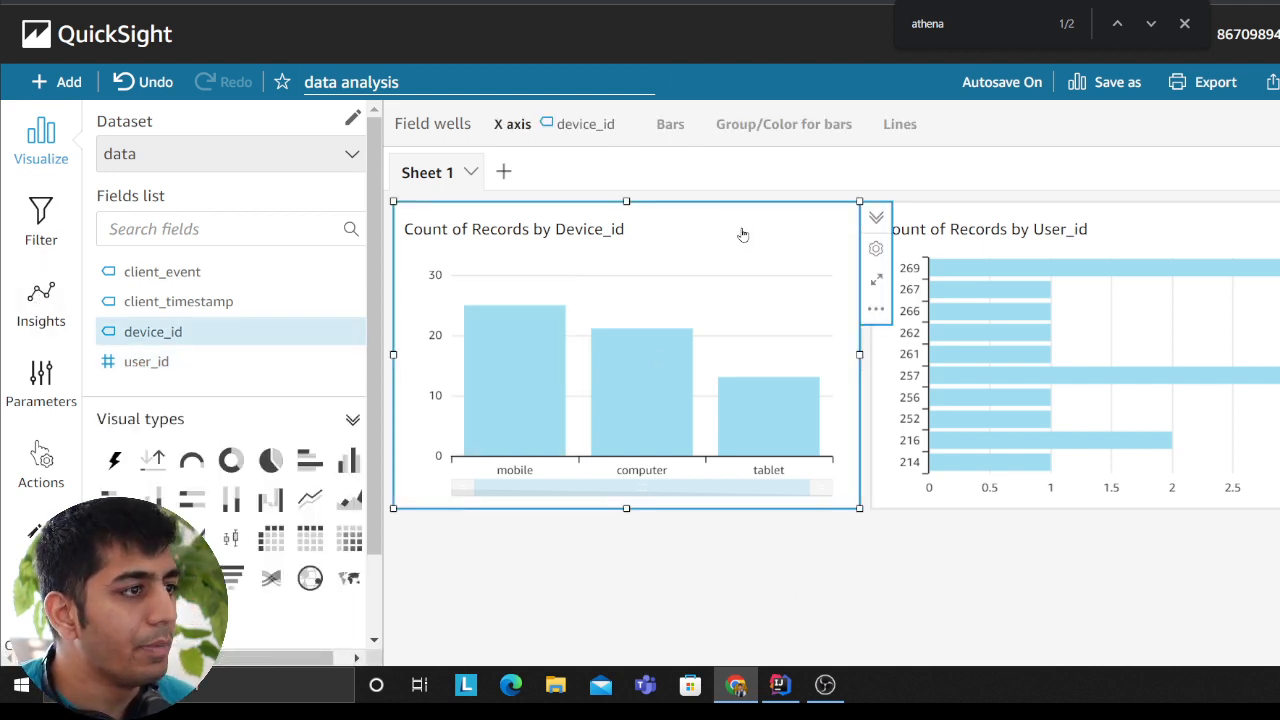
{"action": "left_click", "coordinate": [876, 309]}
{"action": "left_click", "coordinate": [935, 344]}
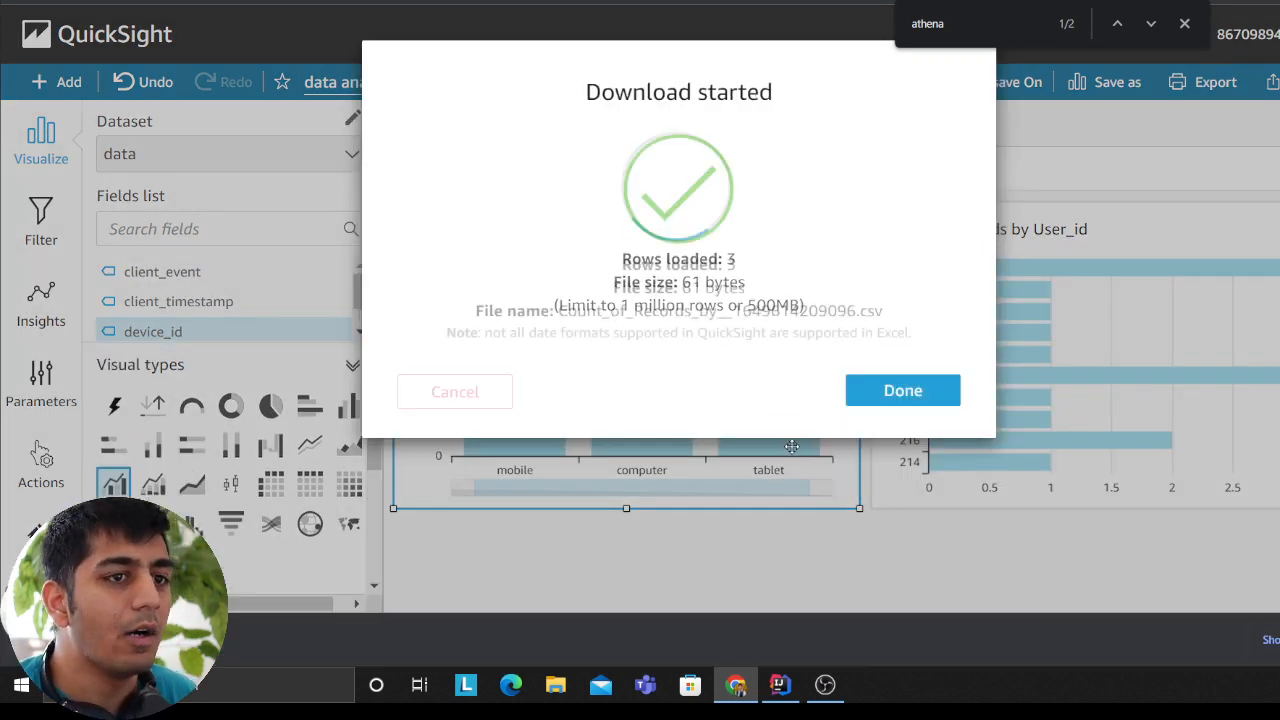
Step: Open the exported CSV from the Downloads folder in Excel, examine its device counts, and return to the QuickSight analysis
{"action": "left_click", "coordinate": [224, 640]}
{"action": "left_click", "coordinate": [281, 573]}
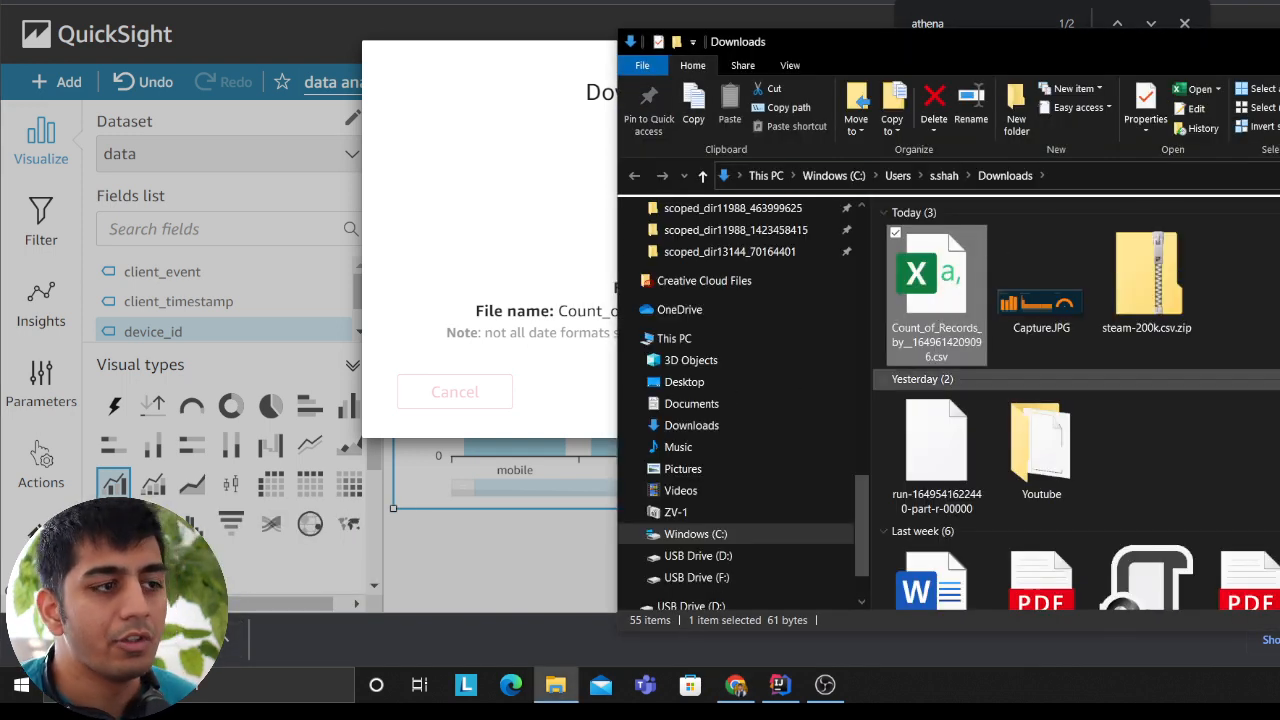
{"action": "key", "text": "alt+F4"}
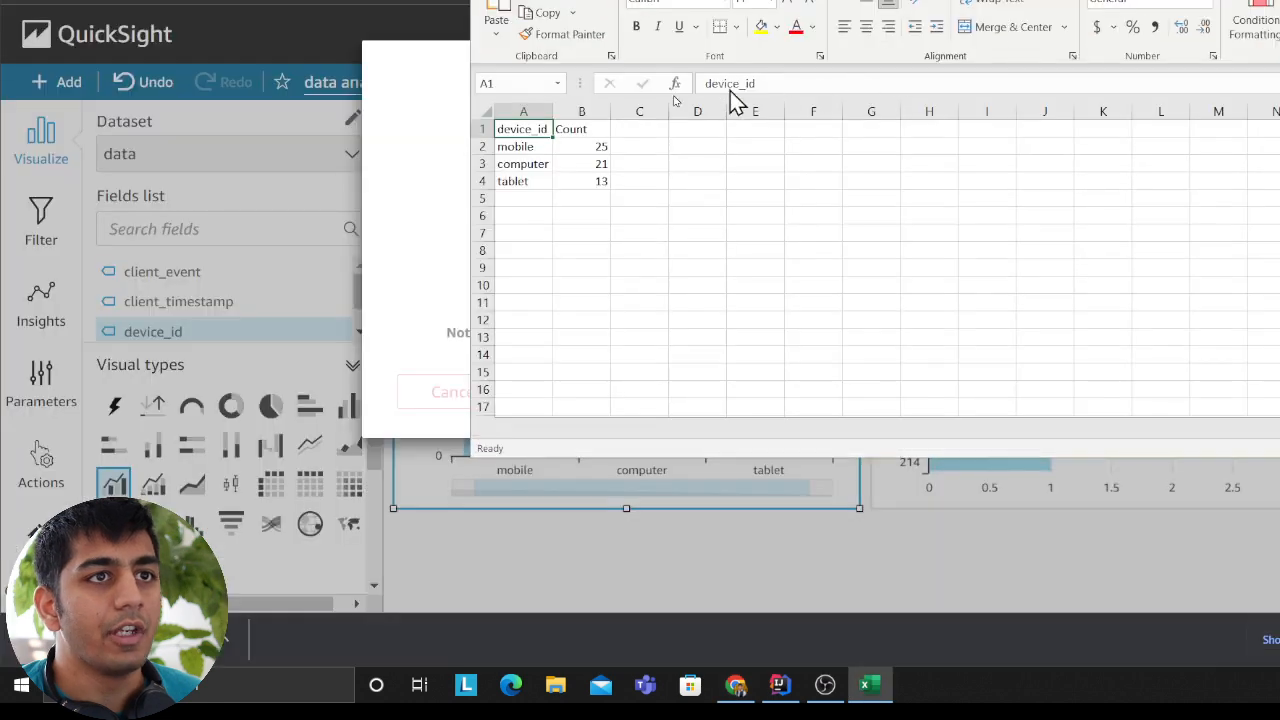
{"action": "left_click_drag", "start_coordinate": [731, 93], "coordinate": [1008, 49]}
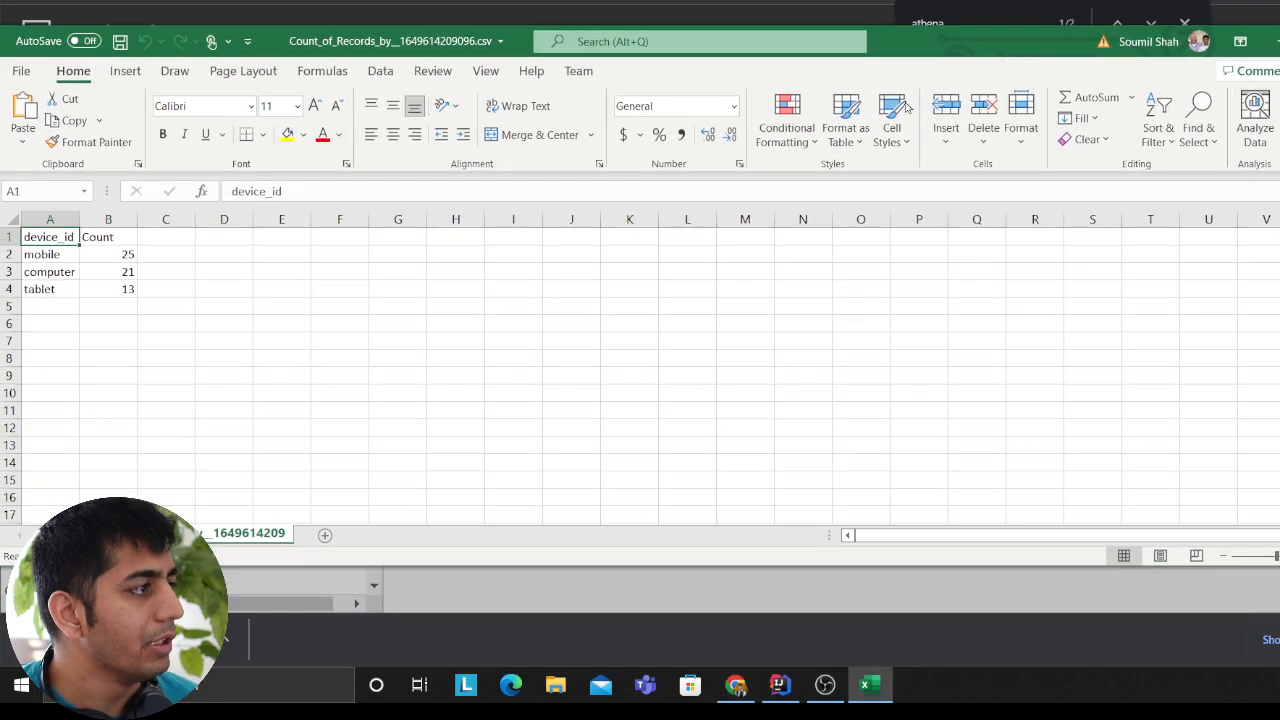
{"action": "key", "text": "ctrl+a"}
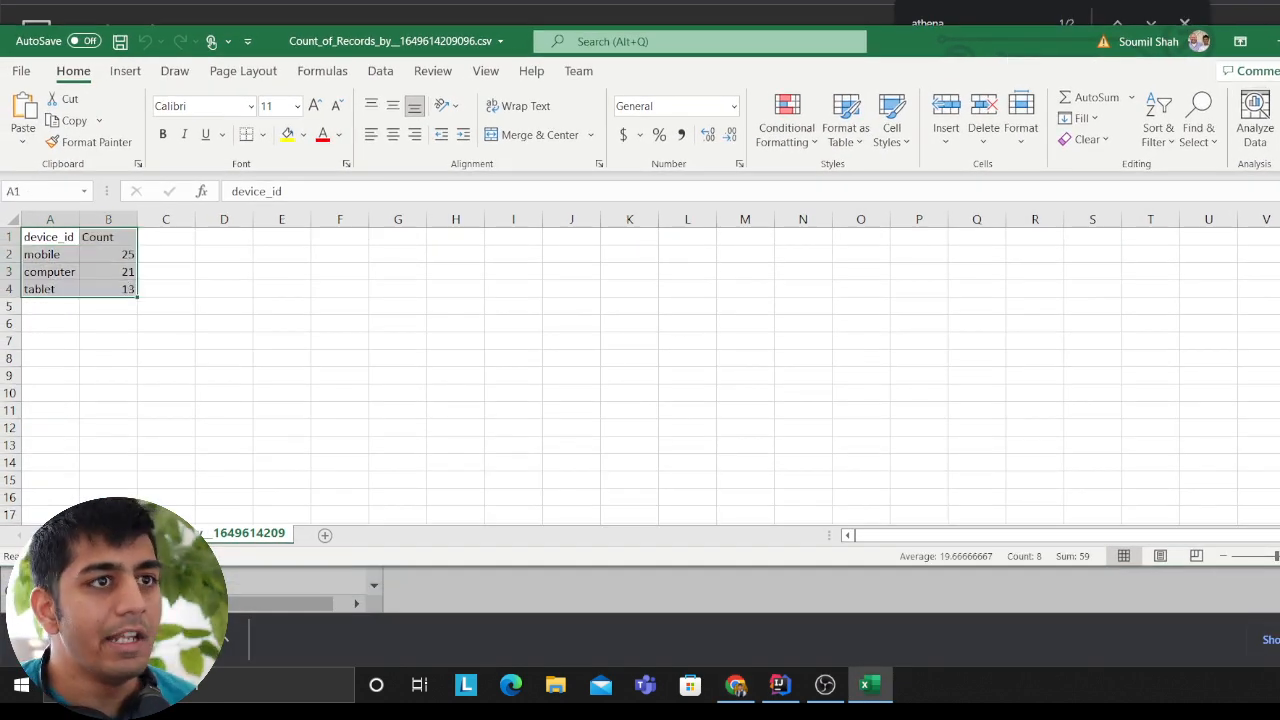
{"action": "key", "text": "alt+F4"}
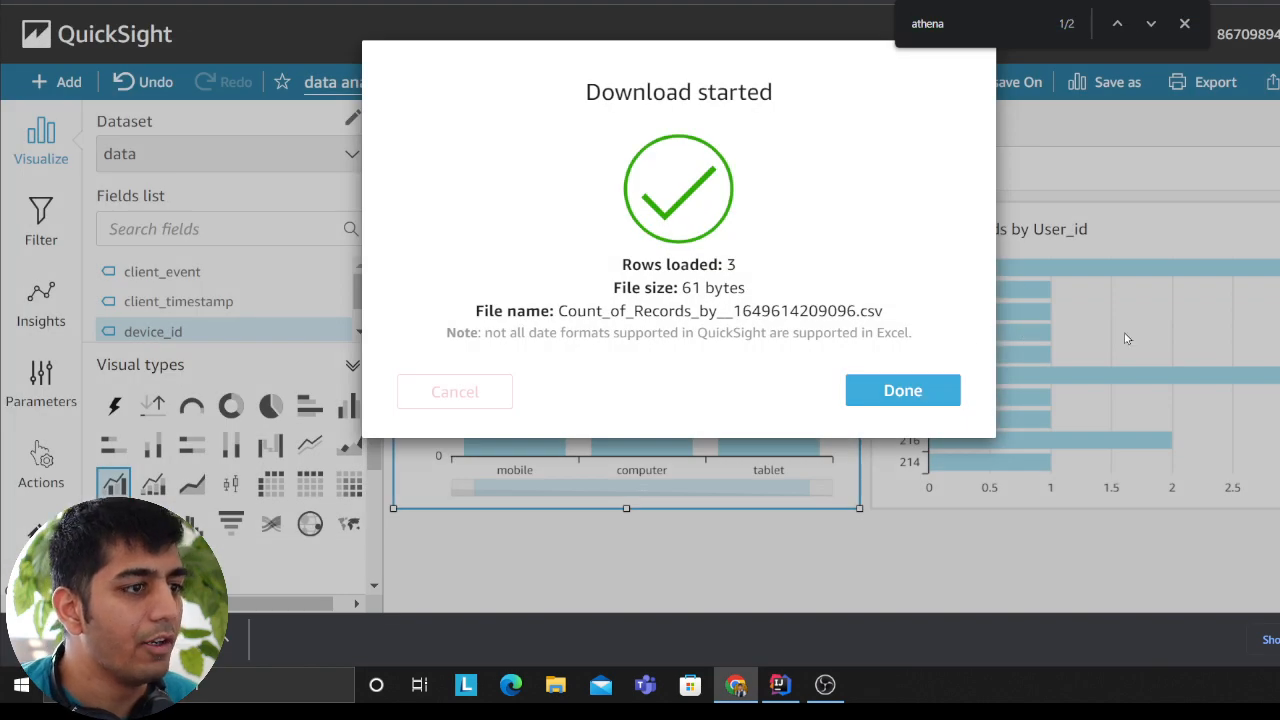
{"action": "left_click", "coordinate": [1127, 338]}
Step: Export Sheet 1 as a PDF, download it once generated, and view the file
{"action": "left_click", "coordinate": [1272, 83]}
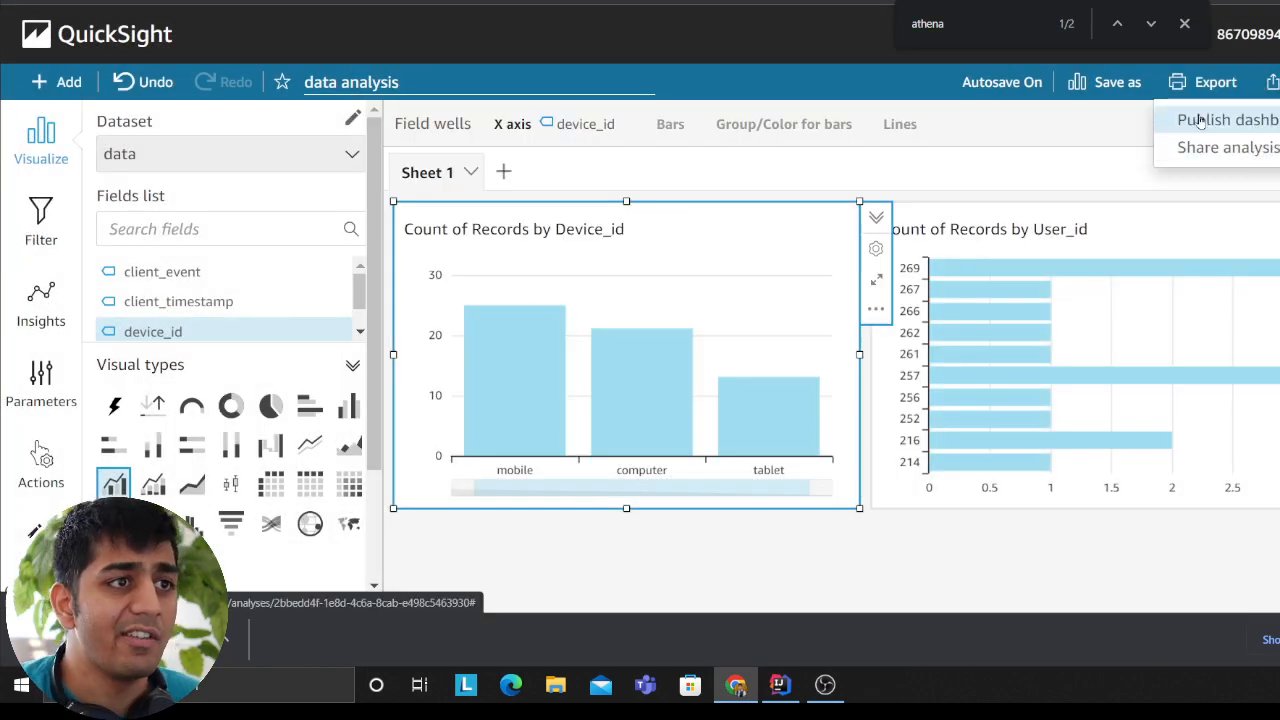
{"action": "left_click", "coordinate": [1200, 84]}
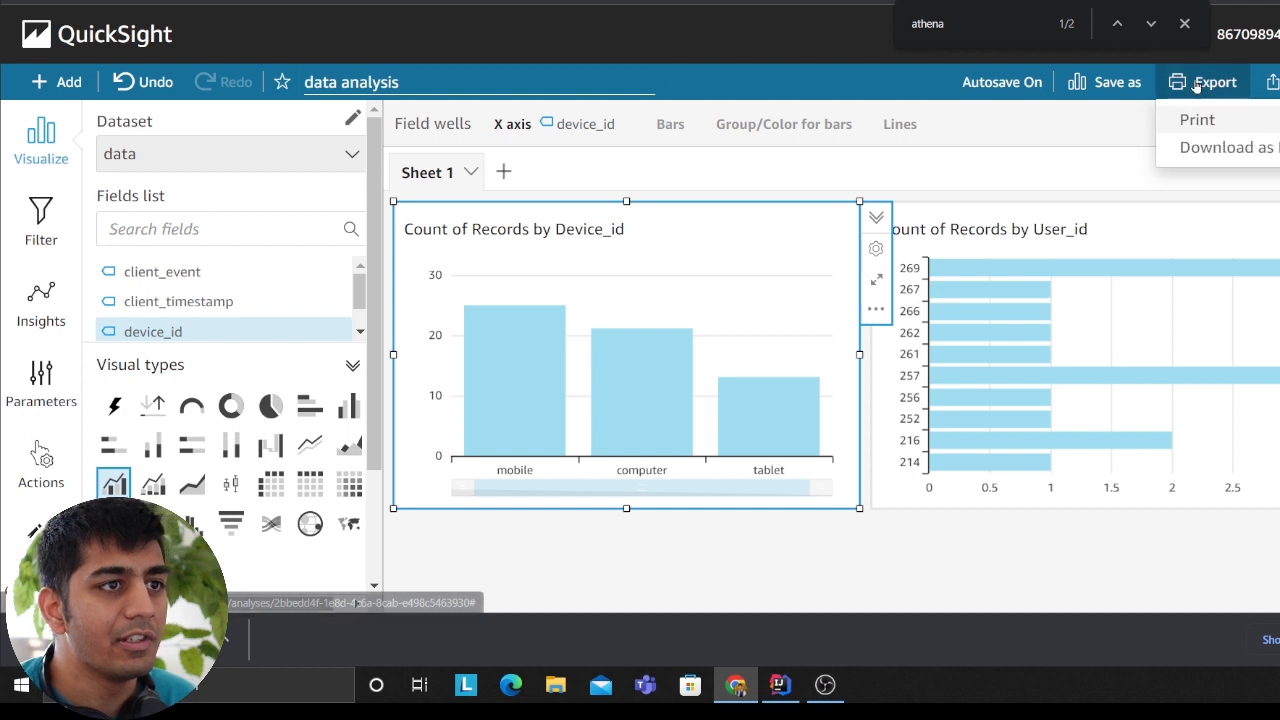
{"action": "left_click", "coordinate": [1236, 150]}
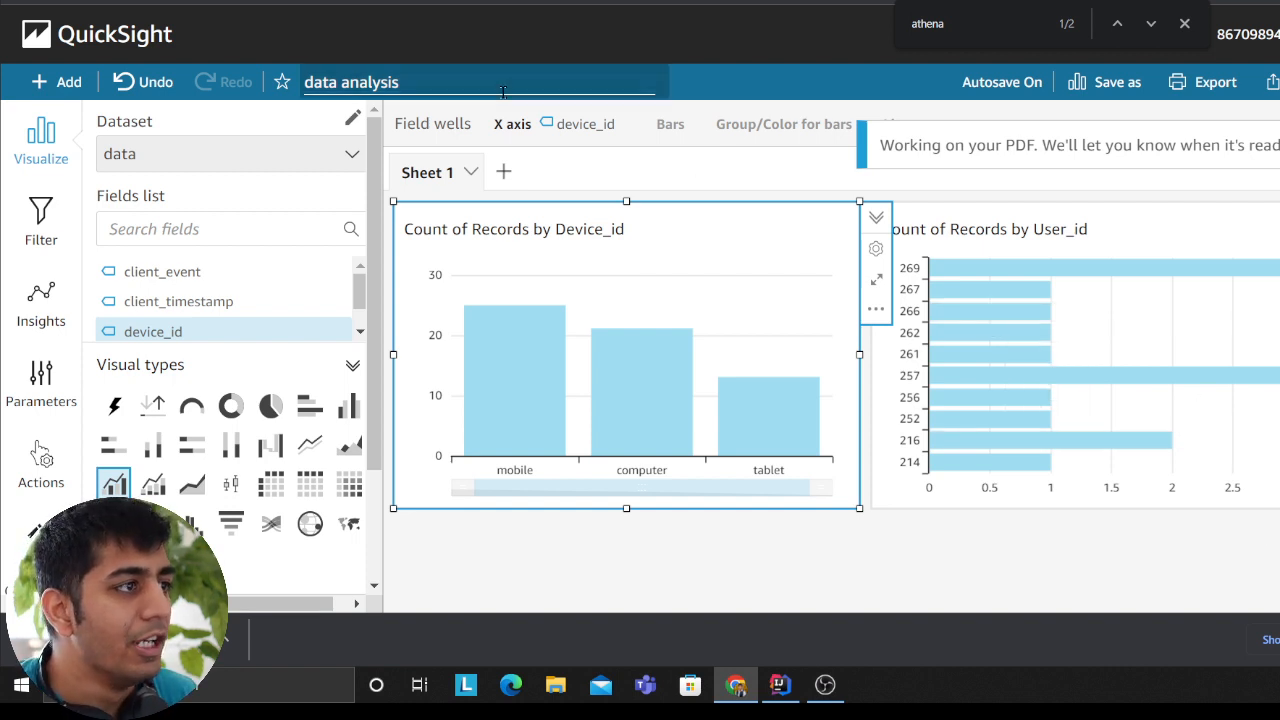
{"action": "left_click", "coordinate": [732, 547]}
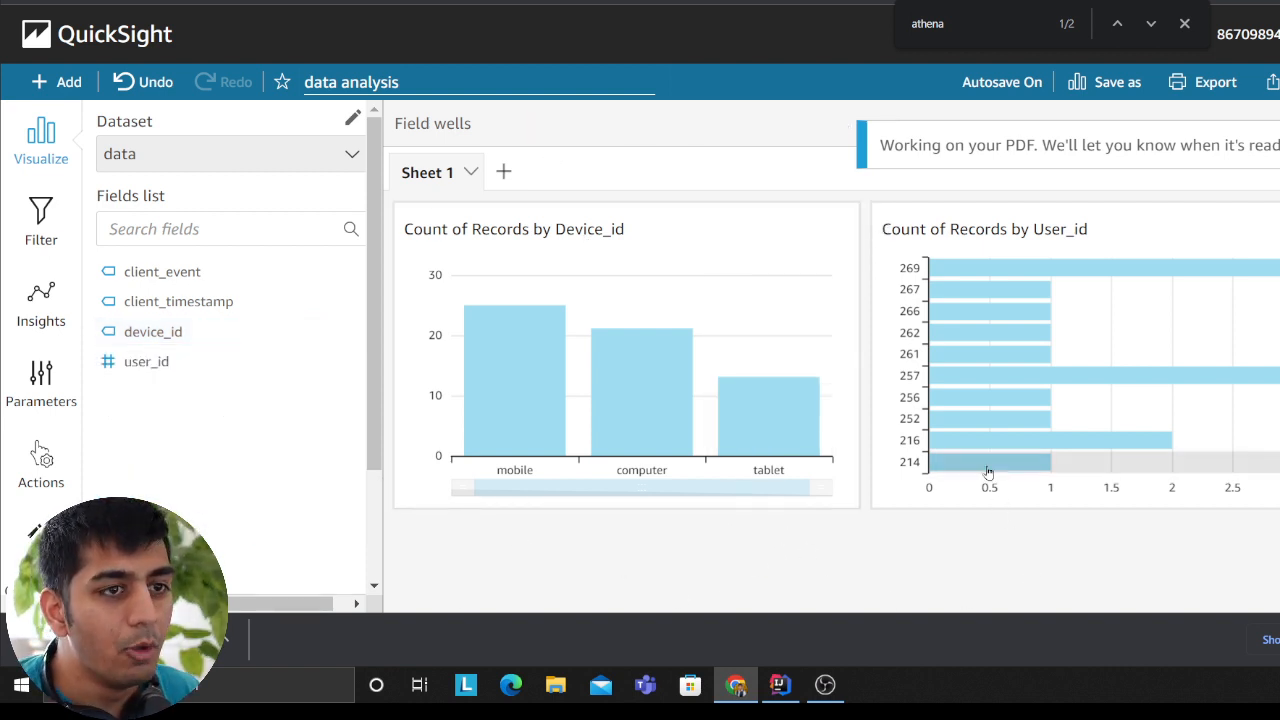
{"action": "left_click", "coordinate": [47, 388]}
{"action": "left_click", "coordinate": [39, 318]}
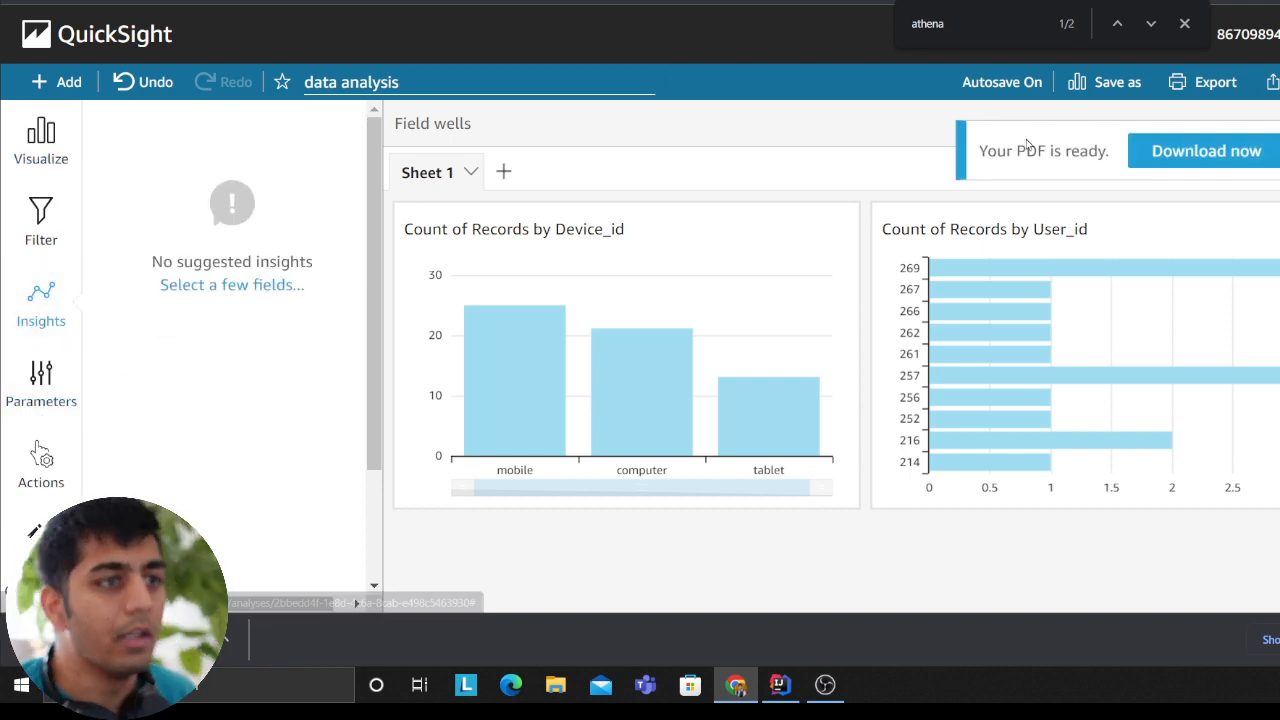
{"action": "left_click", "coordinate": [1200, 151]}
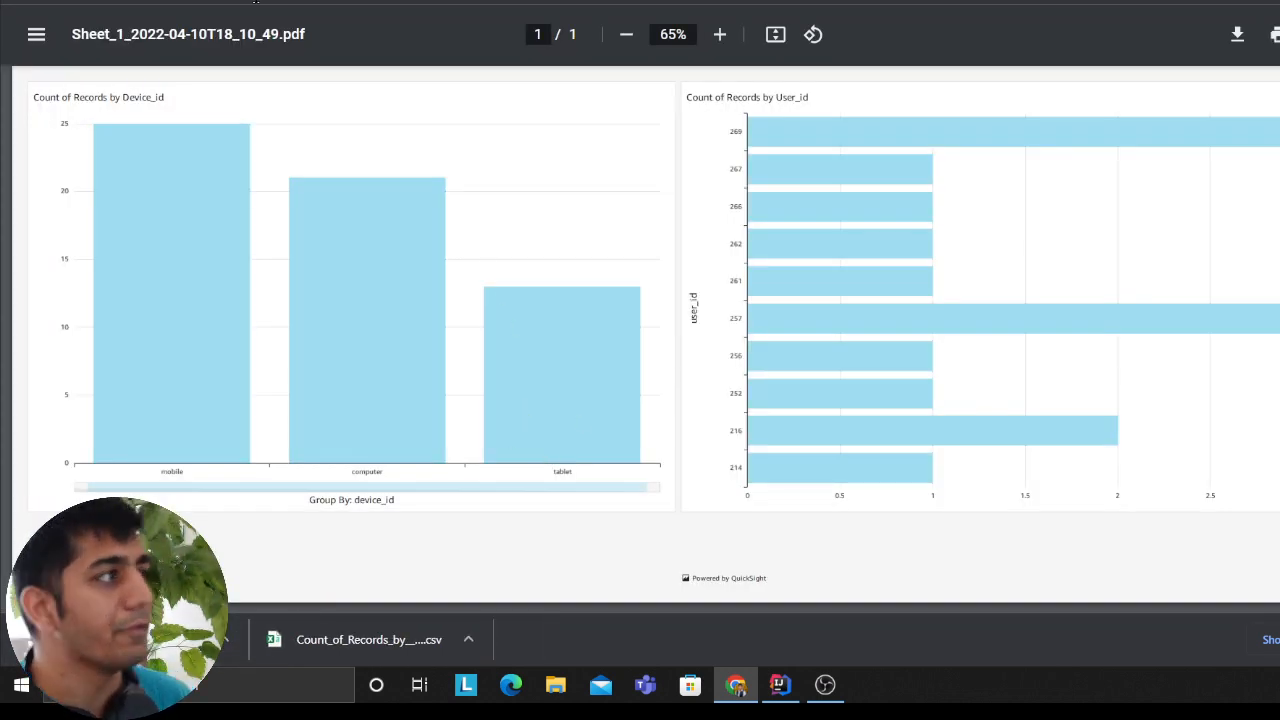
{"action": "key", "text": "ctrl+w"}
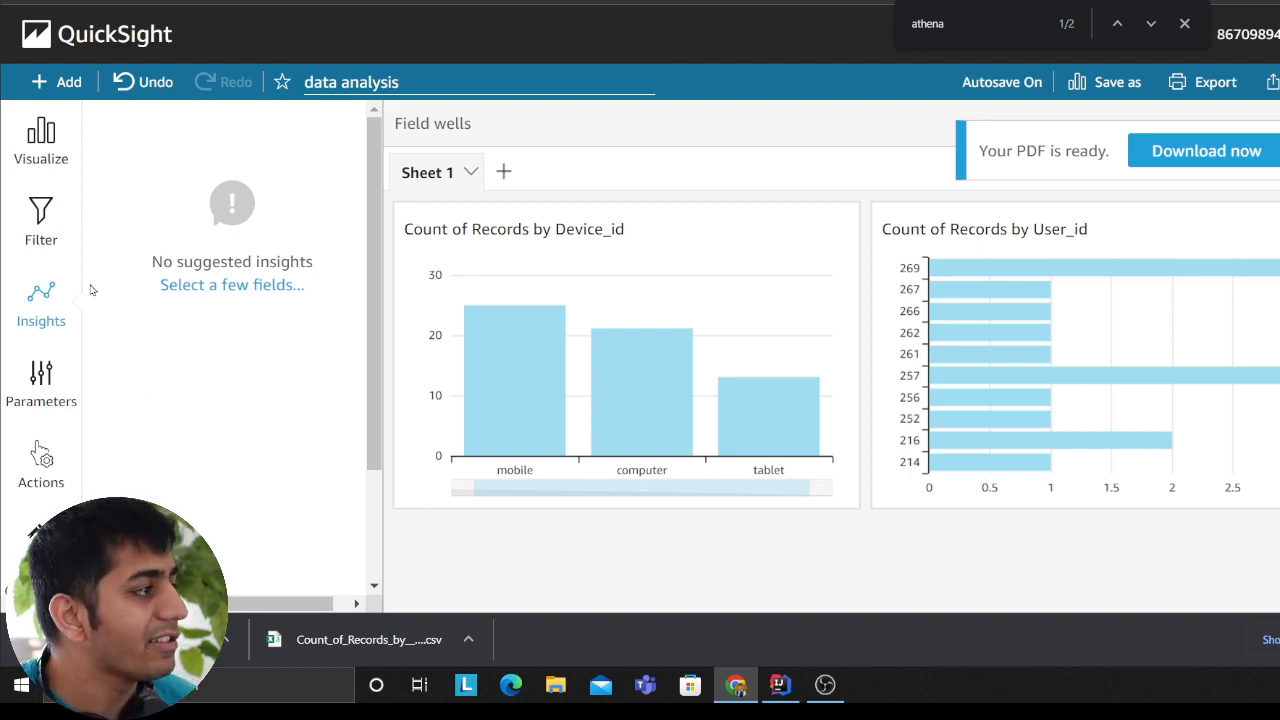
Step: Look through the analysis's filter, insights, parameters, actions and theme settings, ending back at the fields list
{"action": "left_click", "coordinate": [41, 222]}
{"action": "left_click", "coordinate": [41, 300]}
{"action": "left_click", "coordinate": [38, 400]}
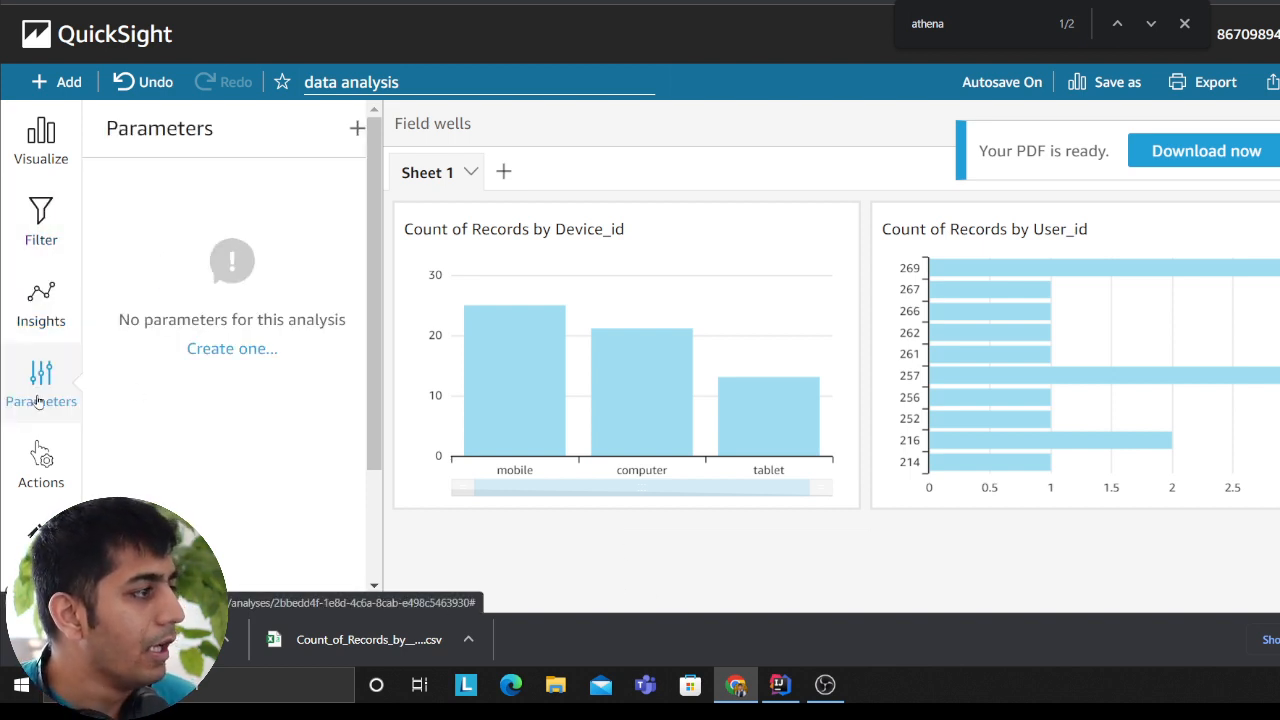
{"action": "left_click", "coordinate": [41, 460]}
{"action": "left_click", "coordinate": [39, 540]}
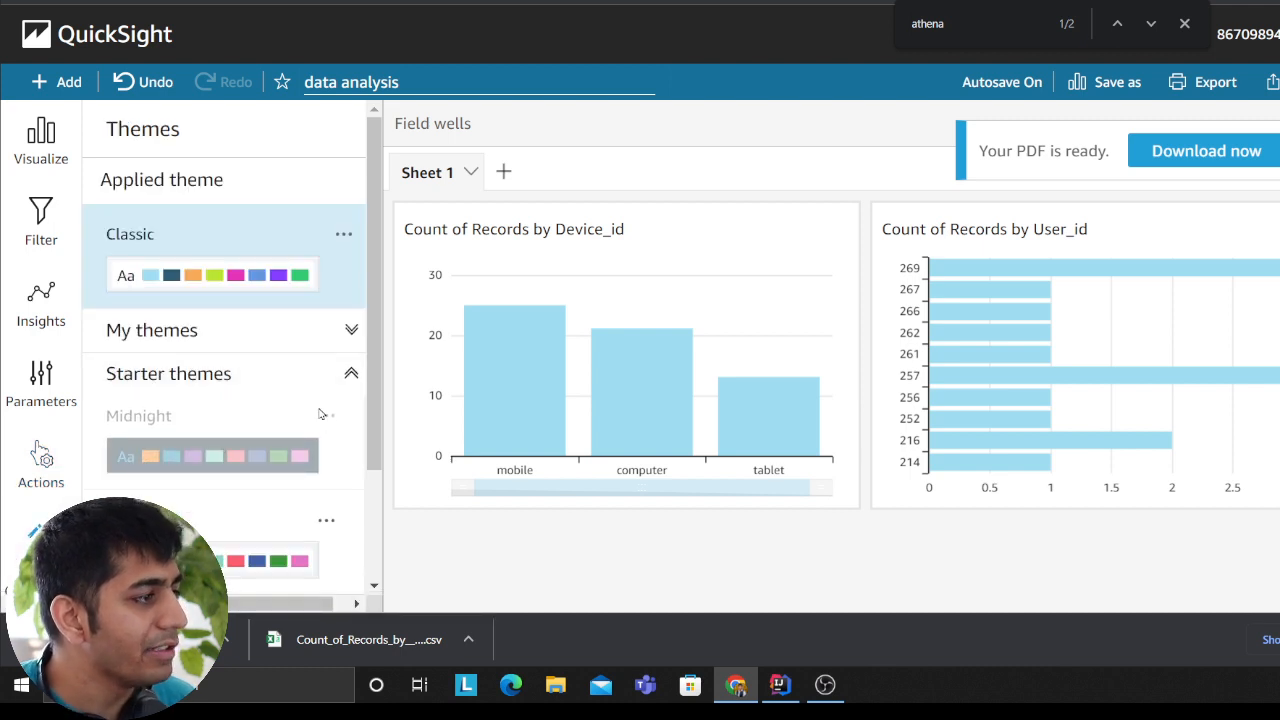
{"action": "left_click", "coordinate": [41, 137]}
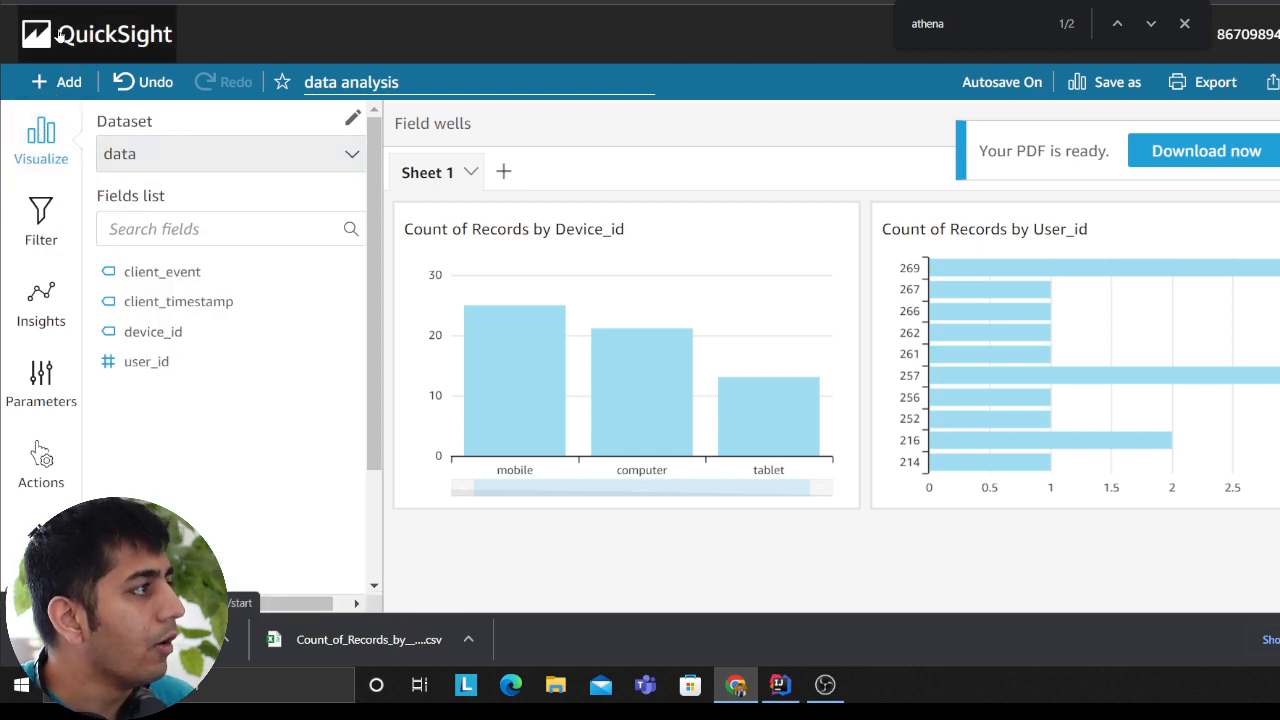
Step: Open the existing dev bucket analysis from the QuickSight start page, examine its visuals, and return to the list of analyses
{"action": "left_click", "coordinate": [97, 34]}
{"action": "left_click", "coordinate": [687, 294]}
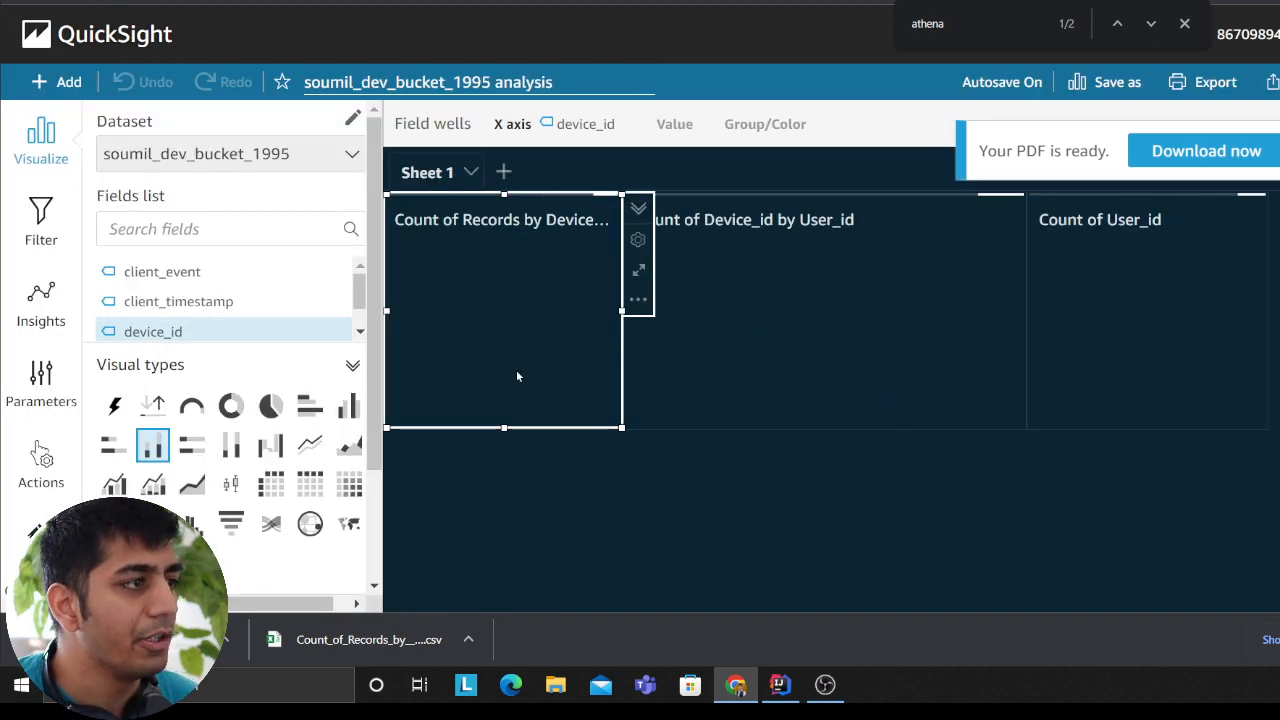
{"action": "left_click", "coordinate": [43, 150]}
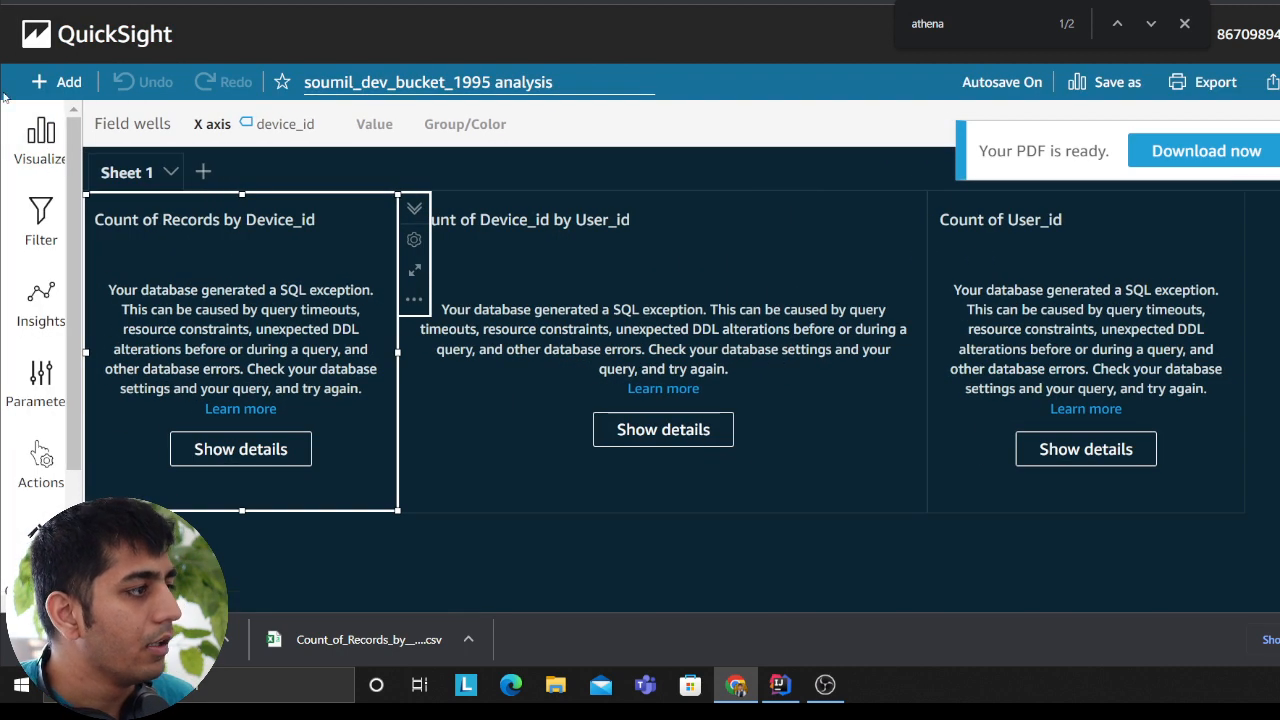
{"action": "left_click", "coordinate": [43, 135]}
{"action": "left_click", "coordinate": [100, 34]}
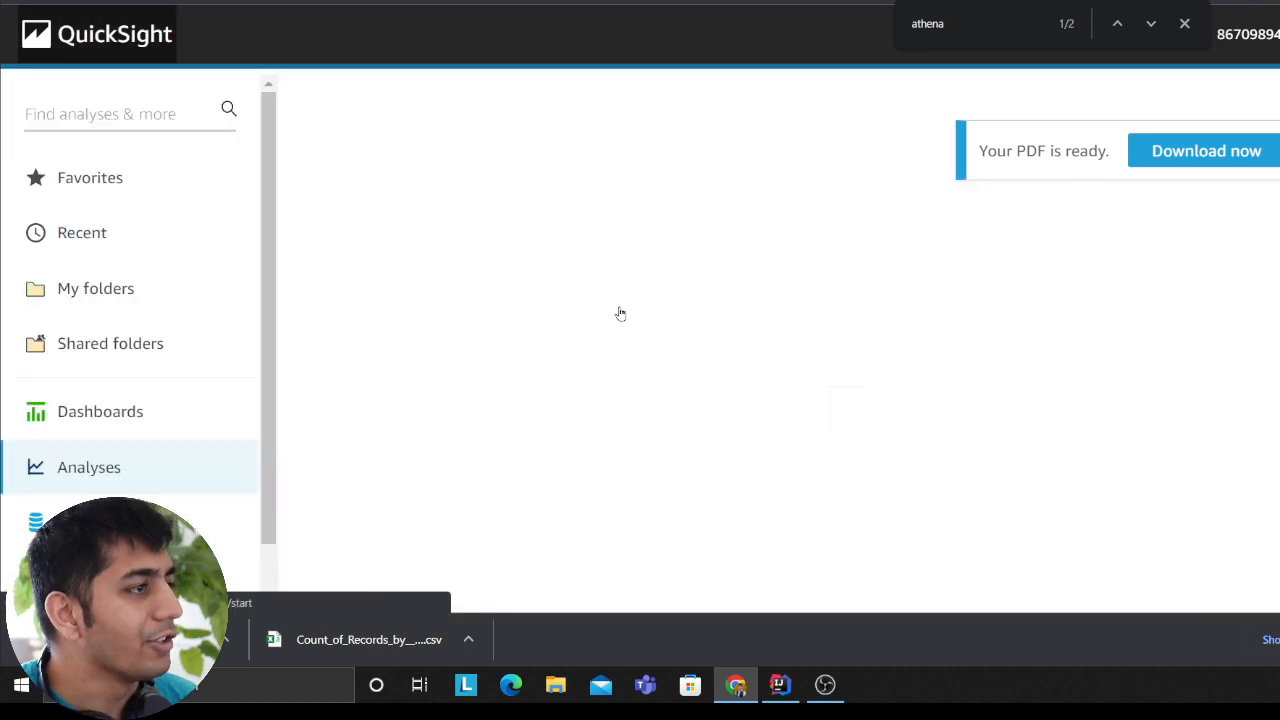
{"action": "left_click", "coordinate": [435, 271]}
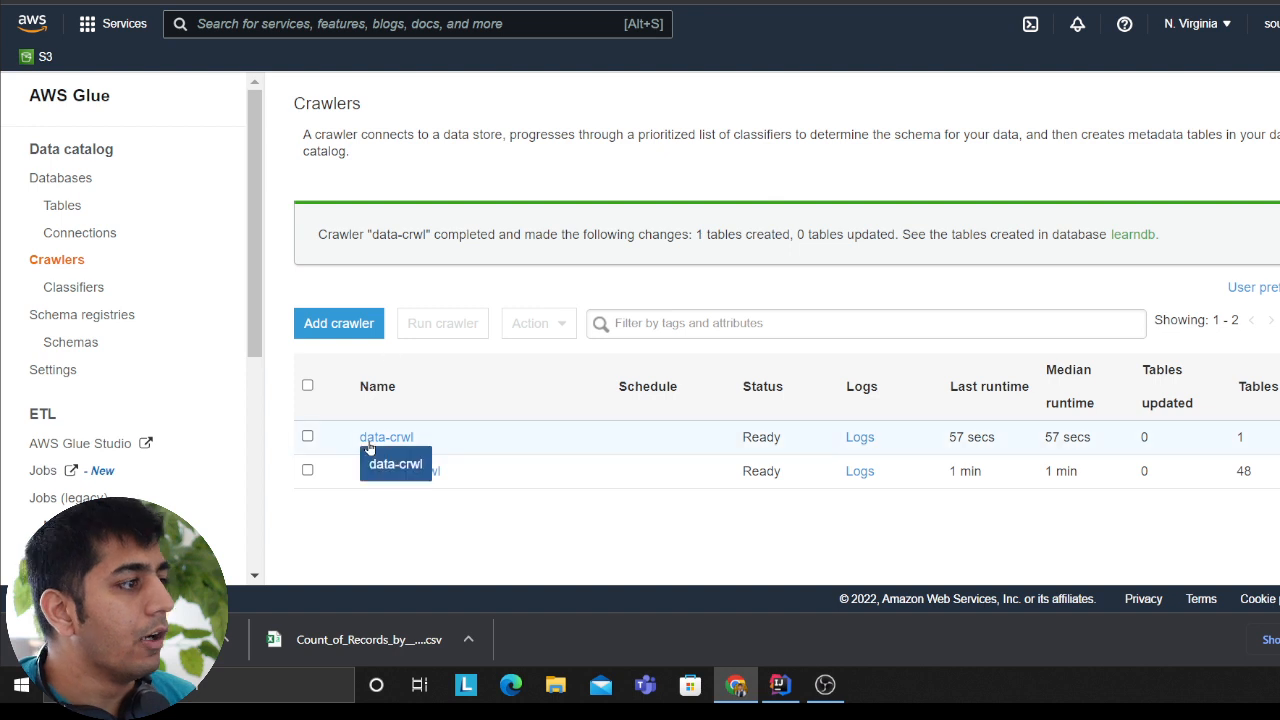
Step: Open the data-crwl crawler for editing, examine the frequency options in its schedule, and return to the crawlers list
{"action": "left_click", "coordinate": [308, 437]}
{"action": "left_click", "coordinate": [538, 323]}
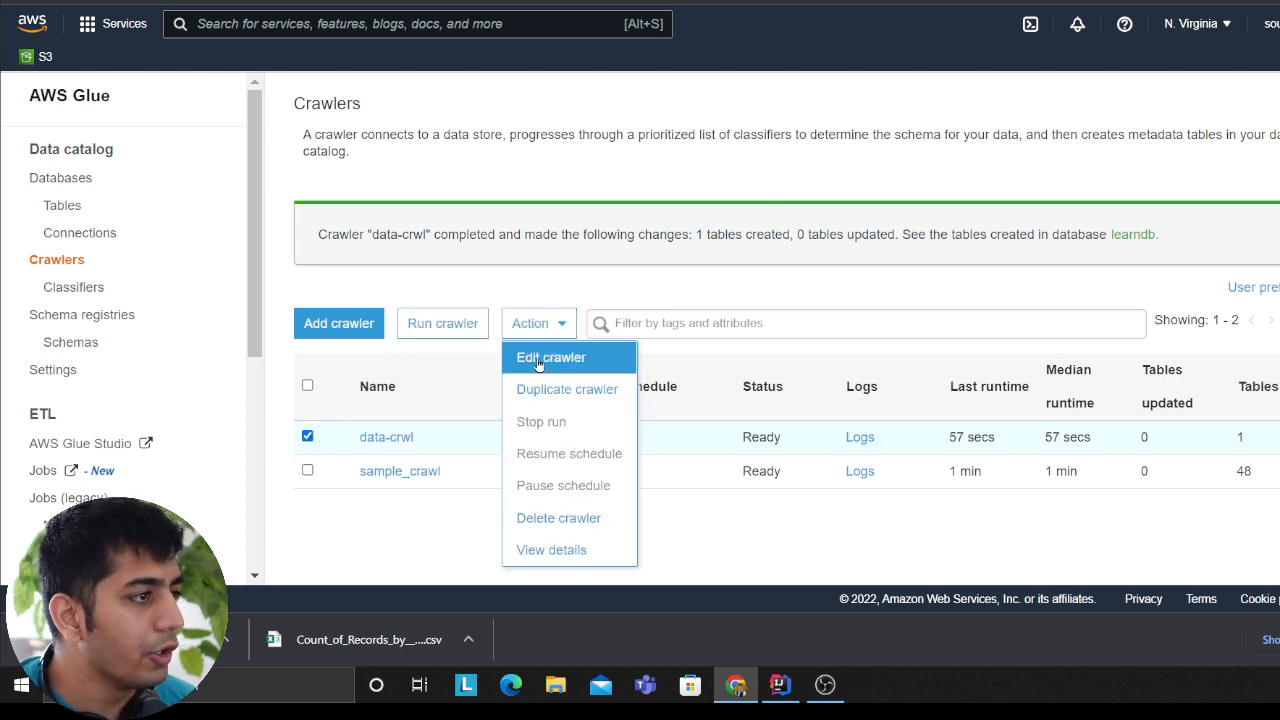
{"action": "left_click", "coordinate": [545, 365]}
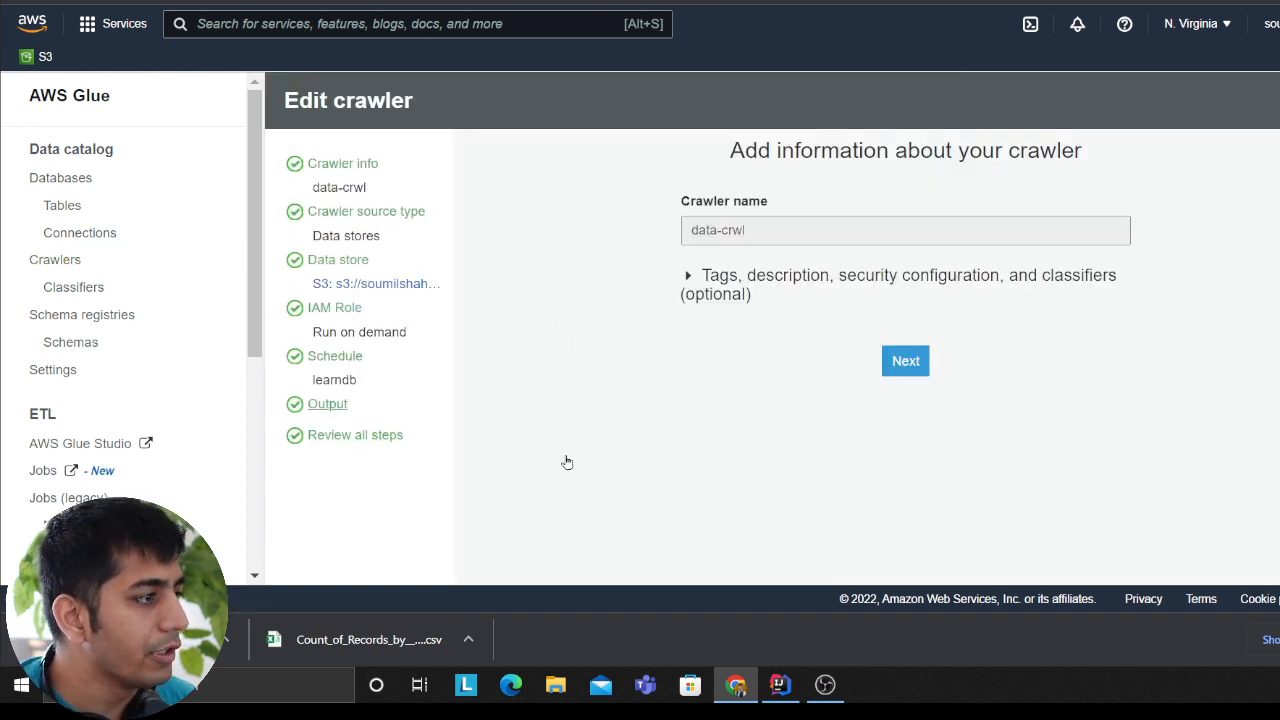
{"action": "left_click", "coordinate": [352, 440]}
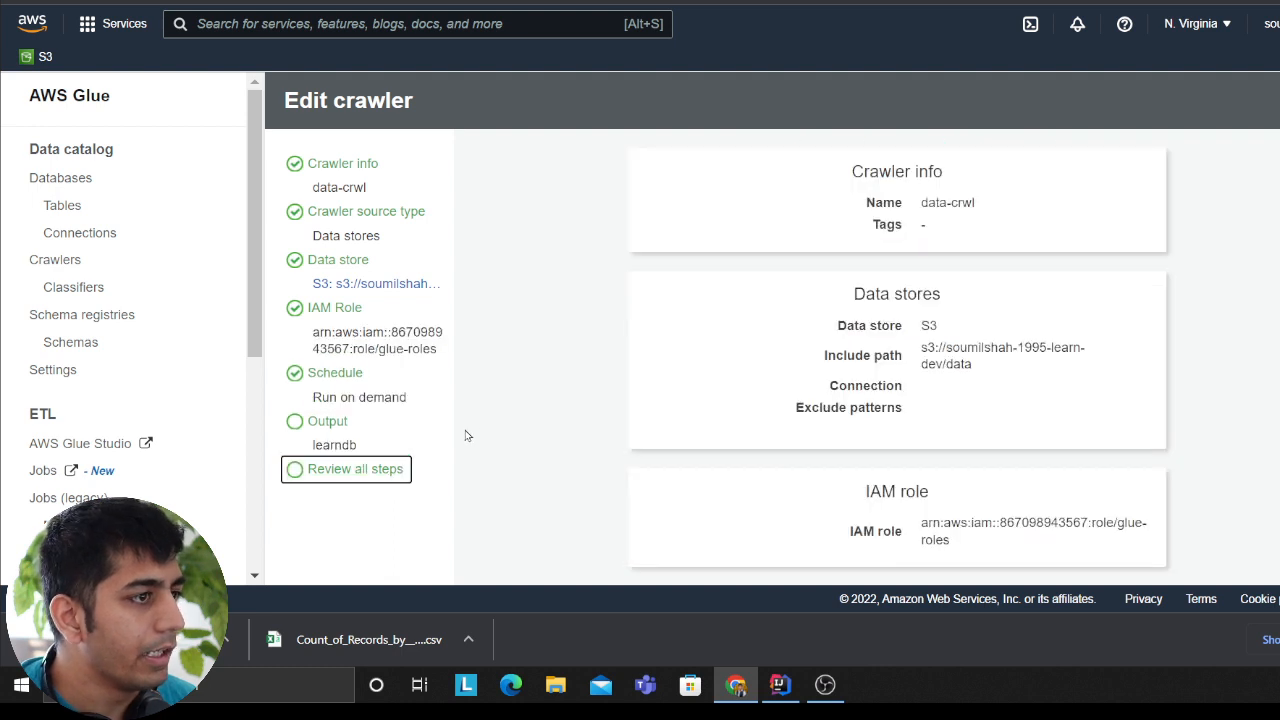
{"action": "left_click", "coordinate": [345, 386]}
{"action": "left_click", "coordinate": [842, 229]}
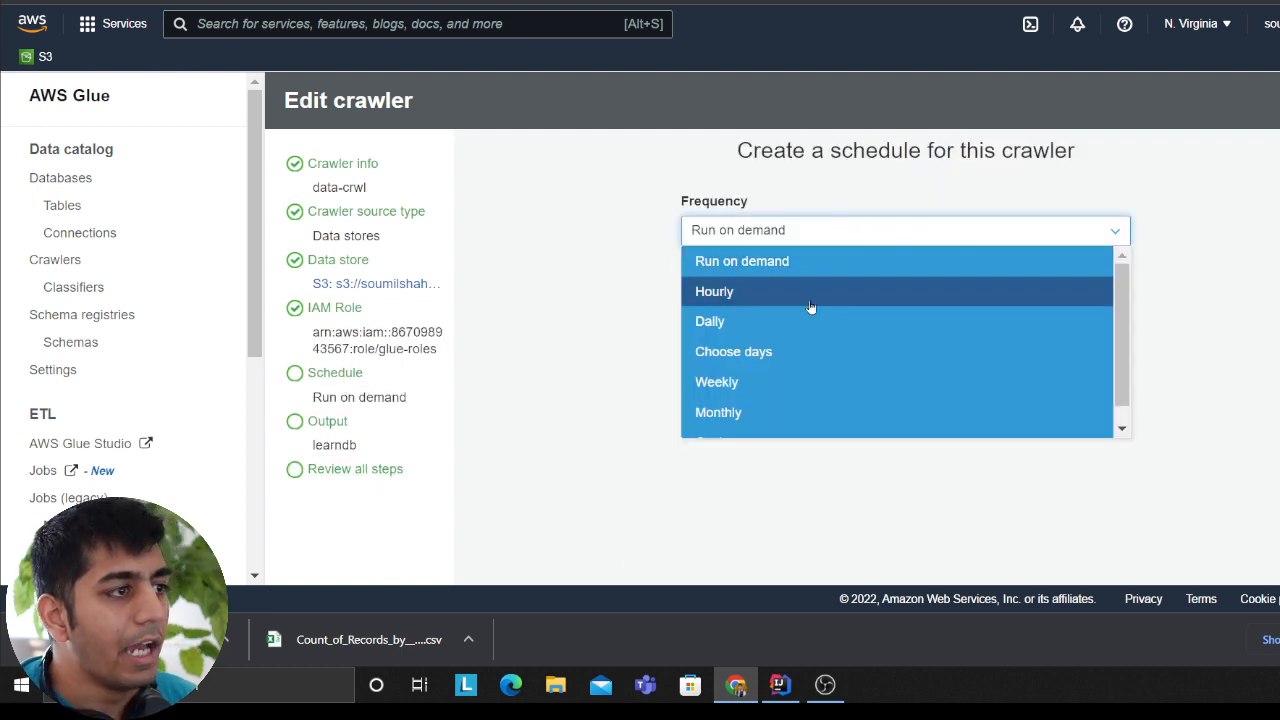
{"action": "scroll", "coordinate": [812, 372], "scroll_direction": "down", "scroll_amount": 1}
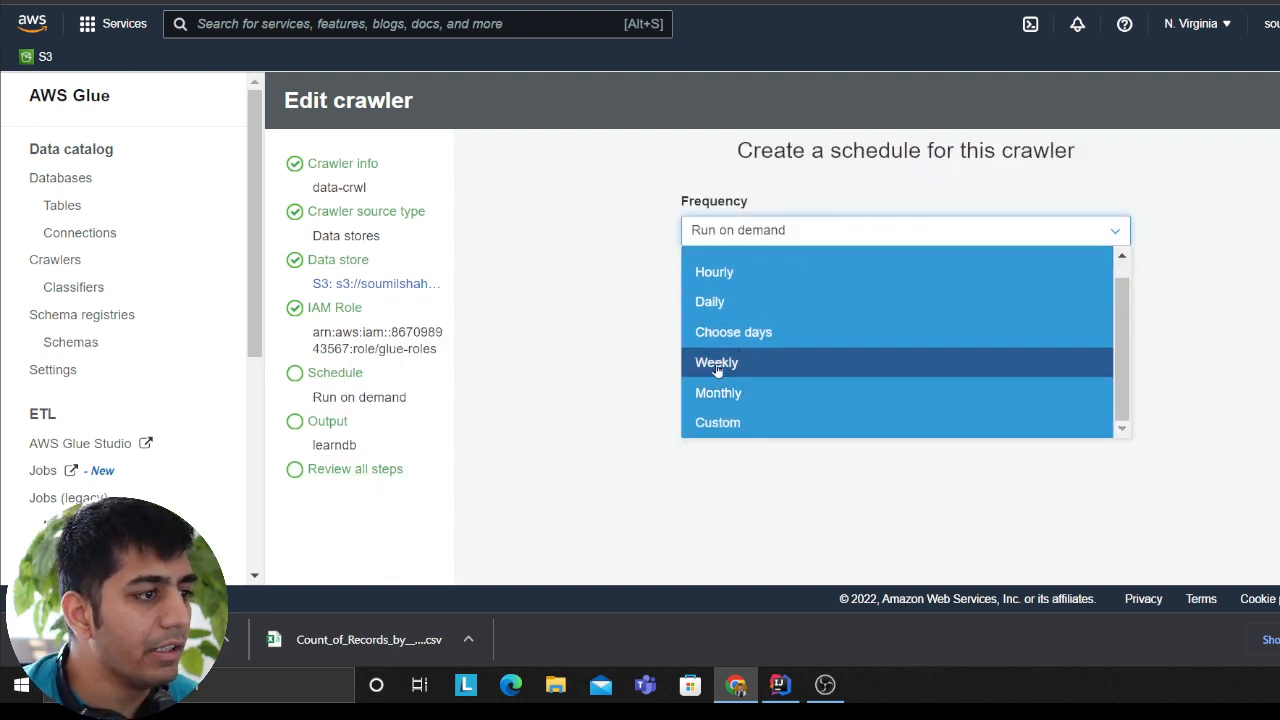
{"action": "left_click", "coordinate": [658, 347]}
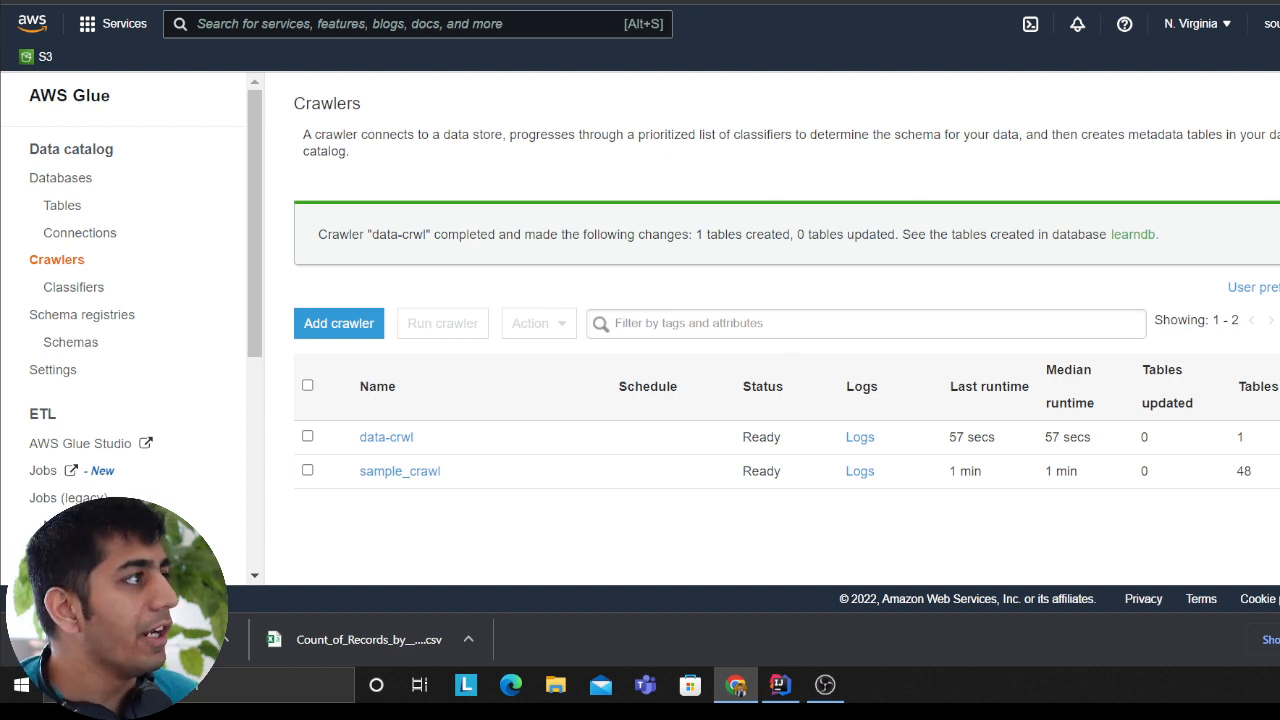
Step: Switch to the QuickSight data analysis and examine the insights for the count of records by device_id
{"action": "left_click", "coordinate": [640, 2]}
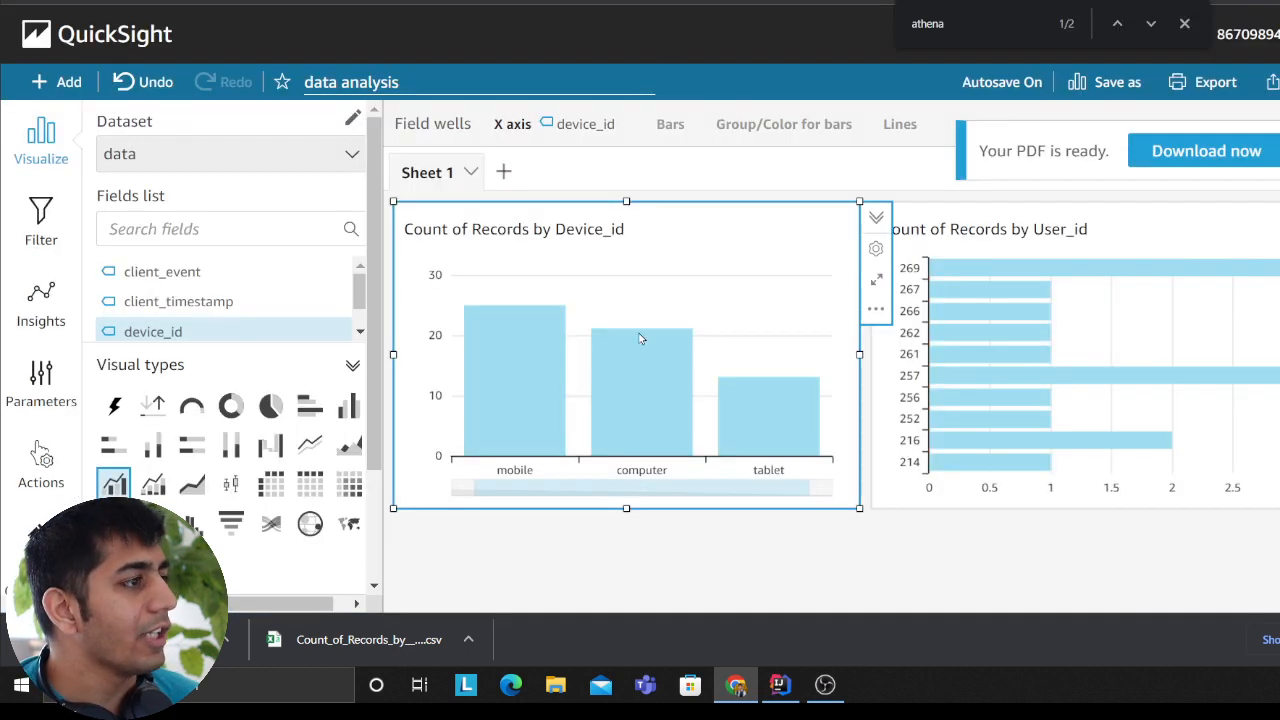
{"action": "left_click", "coordinate": [22, 333]}
{"action": "scroll", "coordinate": [40, 300], "scroll_direction": "down", "scroll_amount": 1}
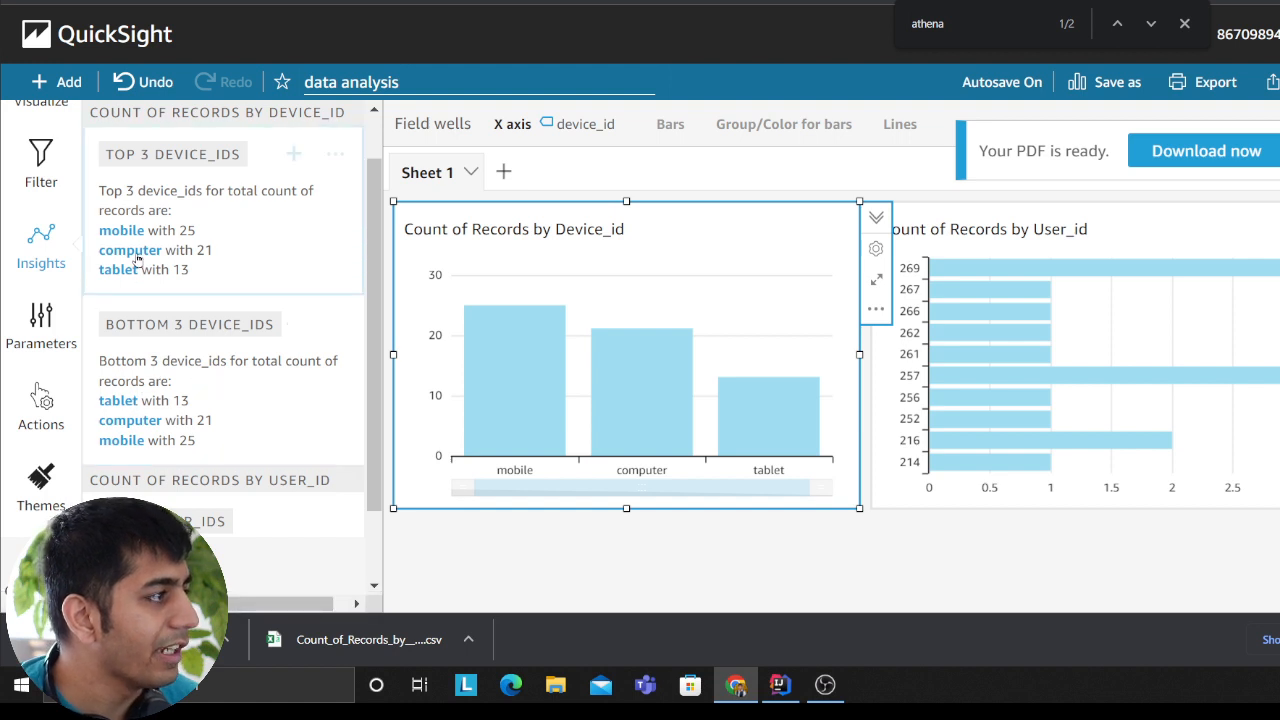